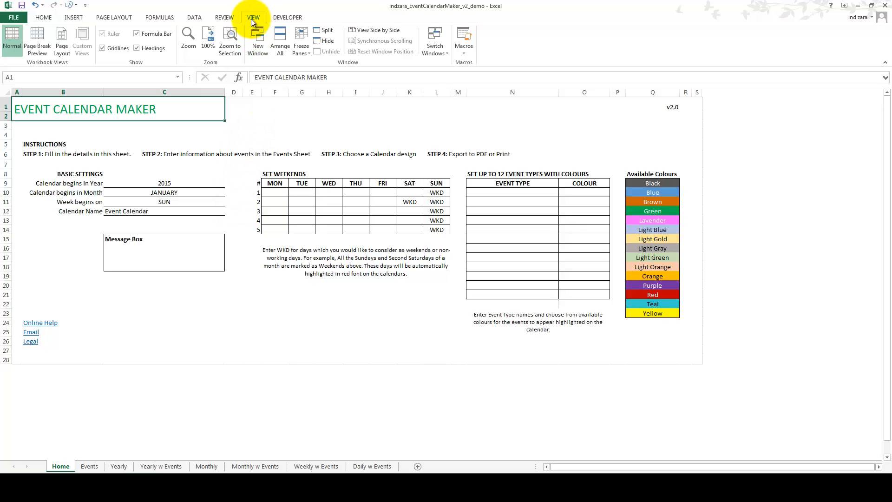
Step: Open a second window of the event calendar workbook and arrange the two windows side by side
click(263, 52)
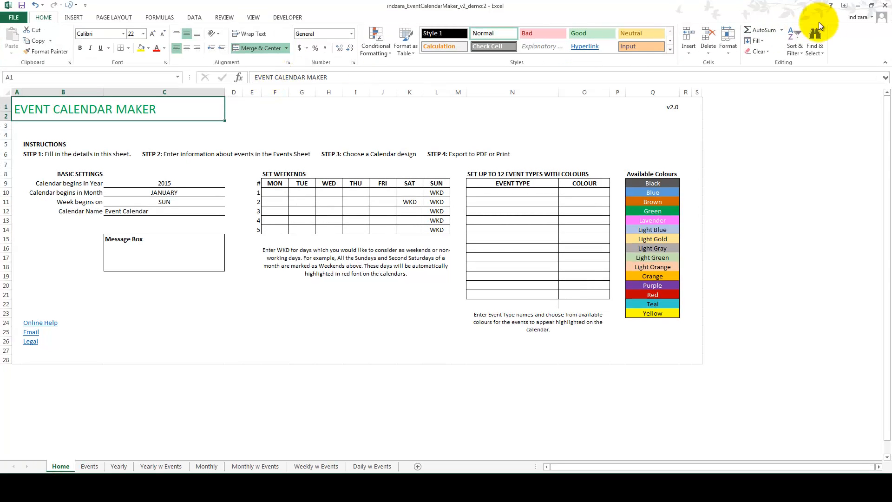
click(872, 5)
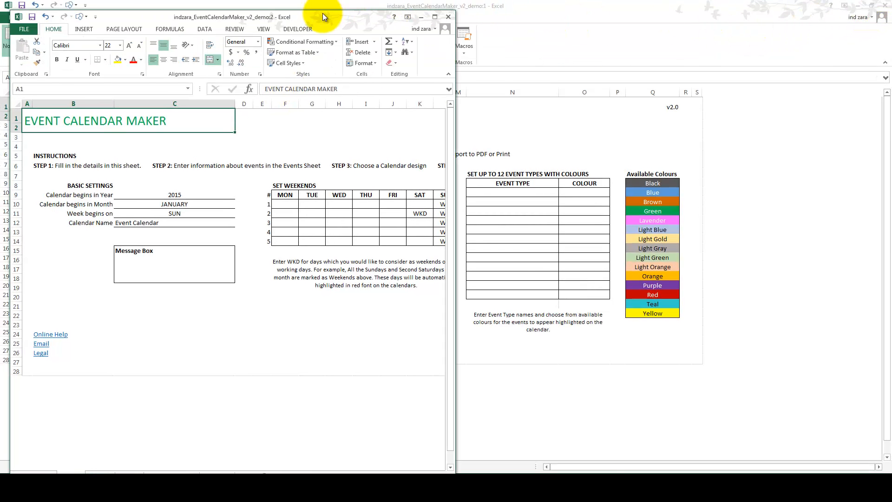
drag(324, 17, 890, 9)
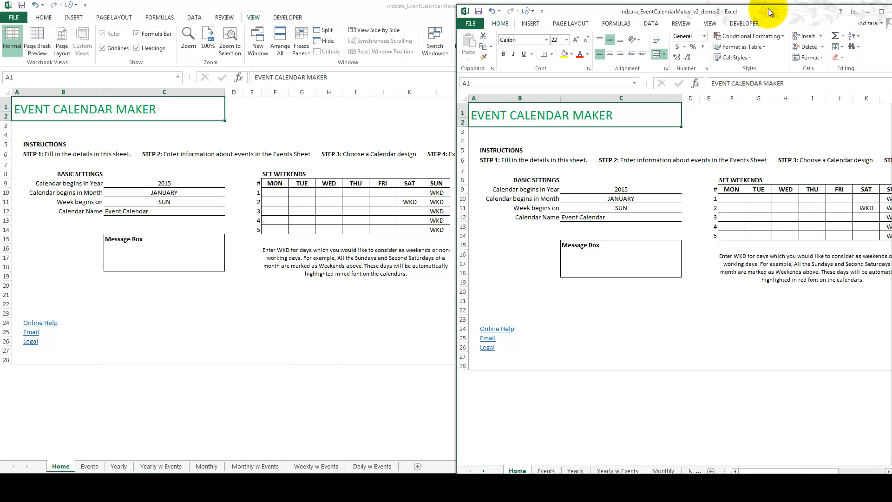
click(428, 6)
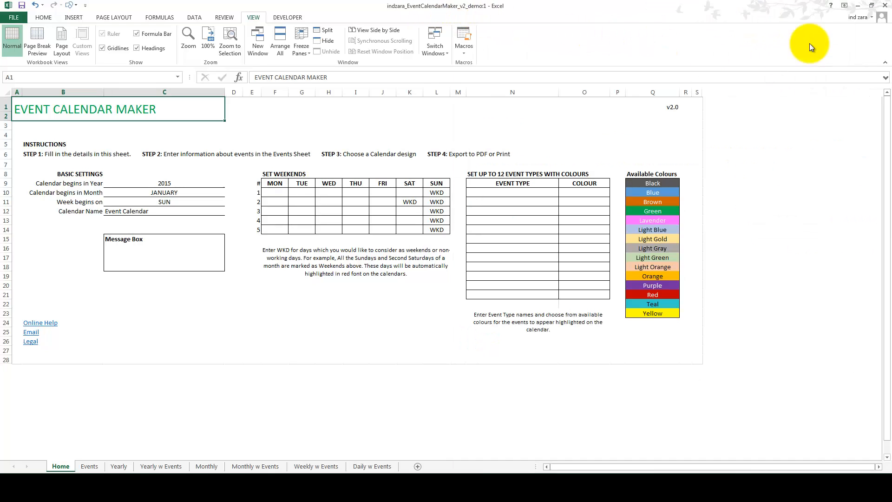
click(870, 9)
drag(447, 57, 454, 57)
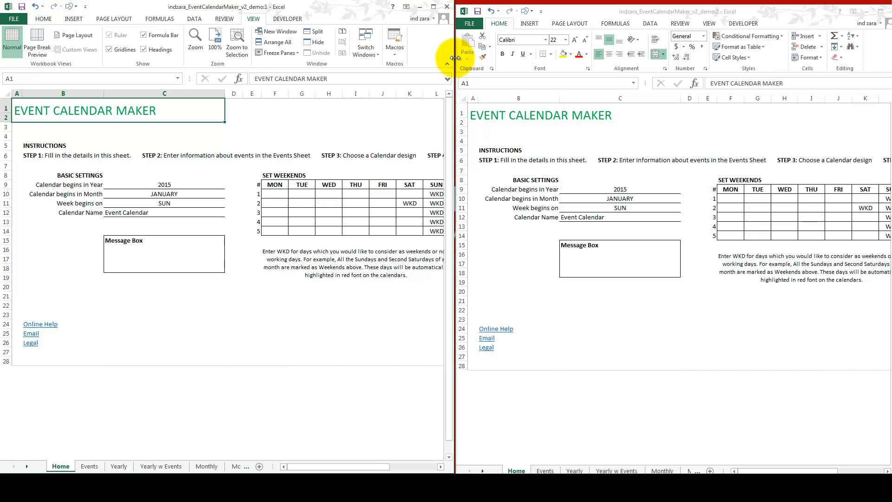
click(583, 6)
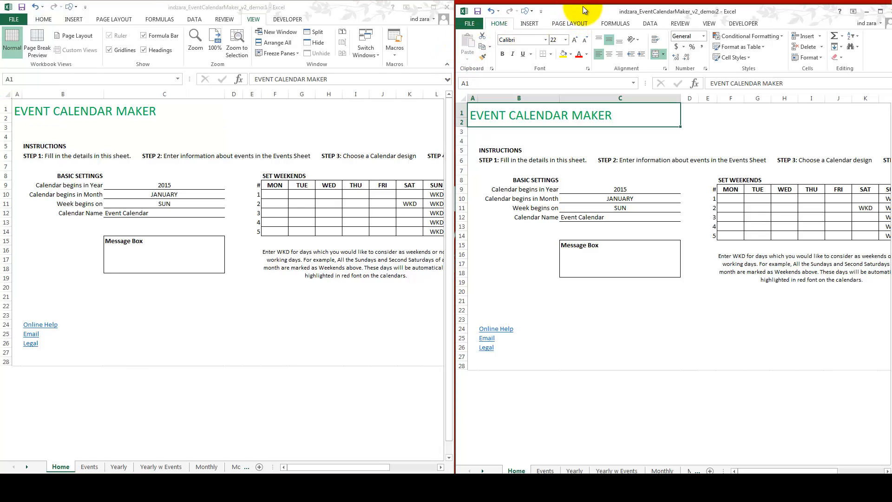
drag(583, 4, 585, 0)
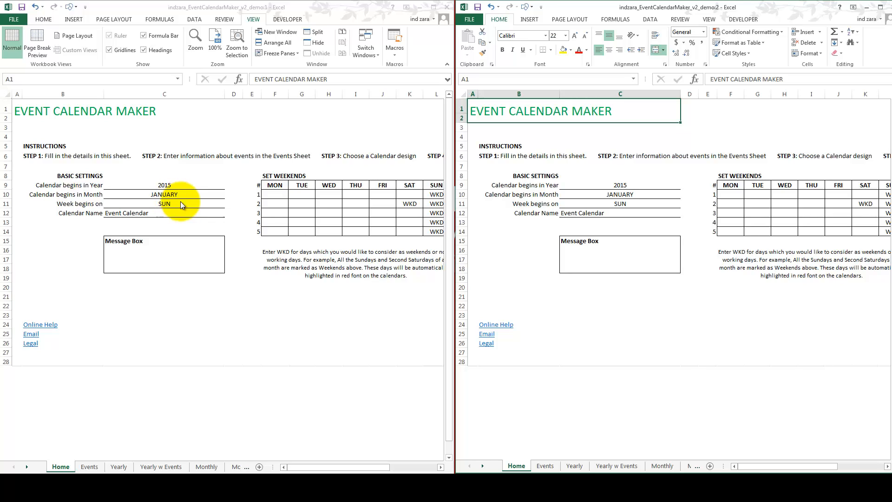
Step: Show the Yearly calendar sheet in the second window, zoomed out to fit more months
click(567, 466)
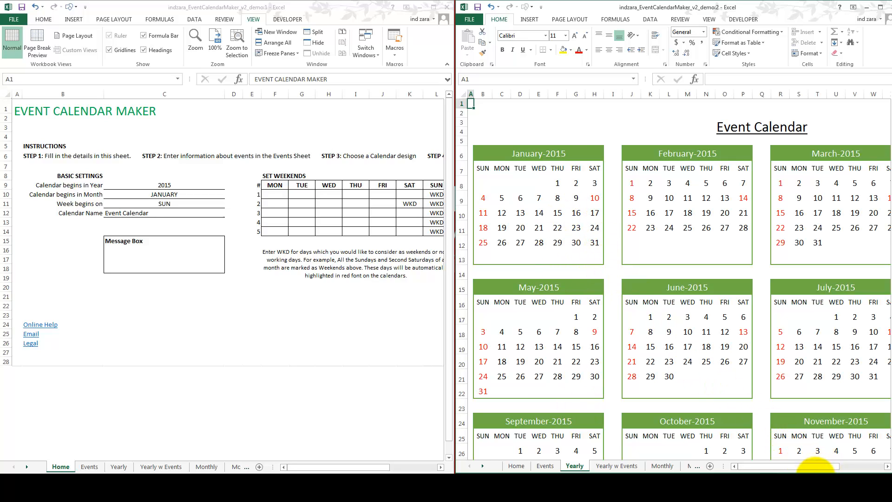
click(816, 474)
click(816, 474)
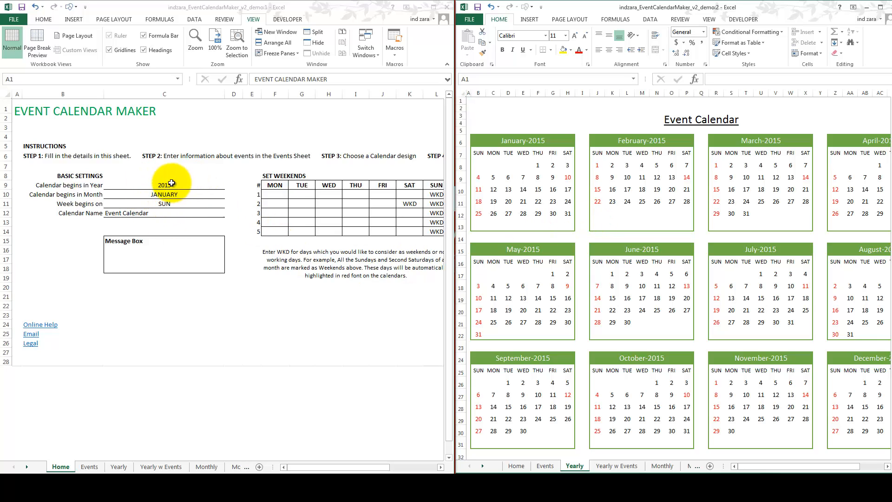
Step: Try 2016 as the calendar's starting year and set it back to 2015
click(170, 185)
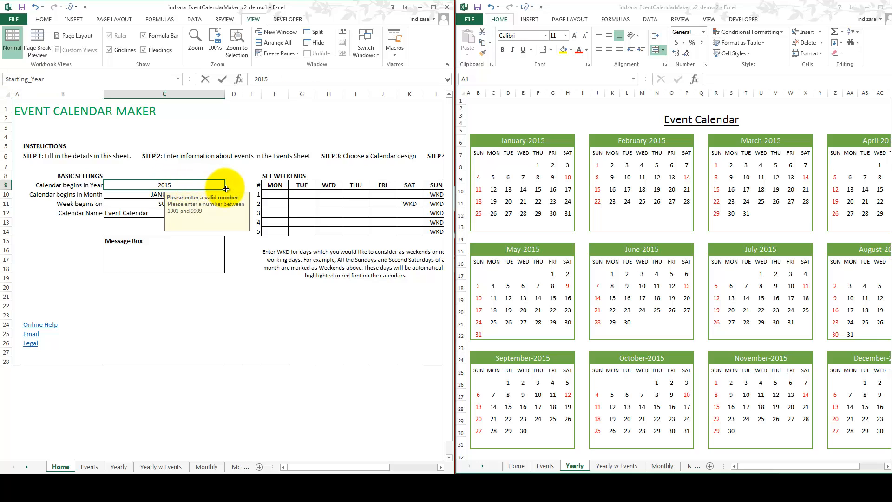
text(2016)
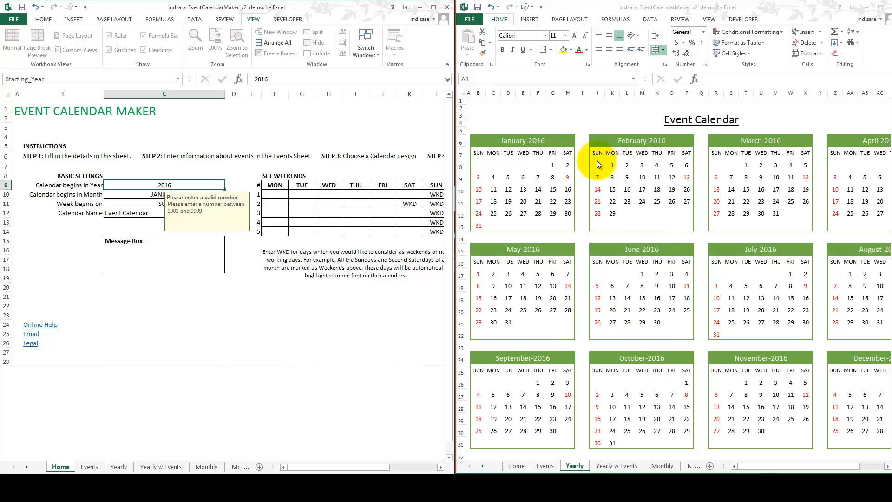
click(163, 195)
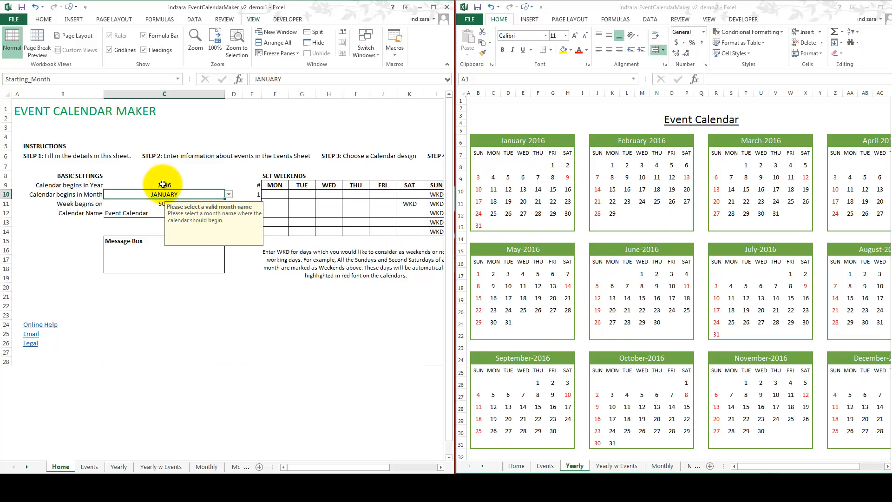
click(162, 185)
text(201)
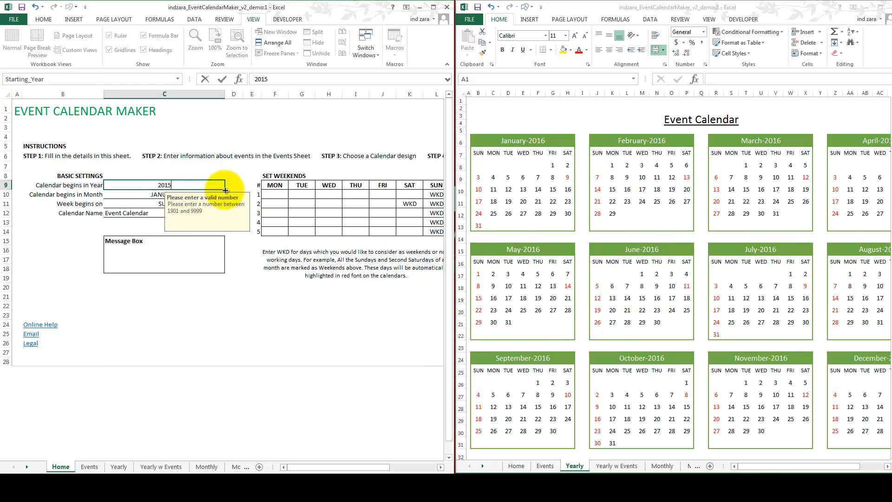
text(5)
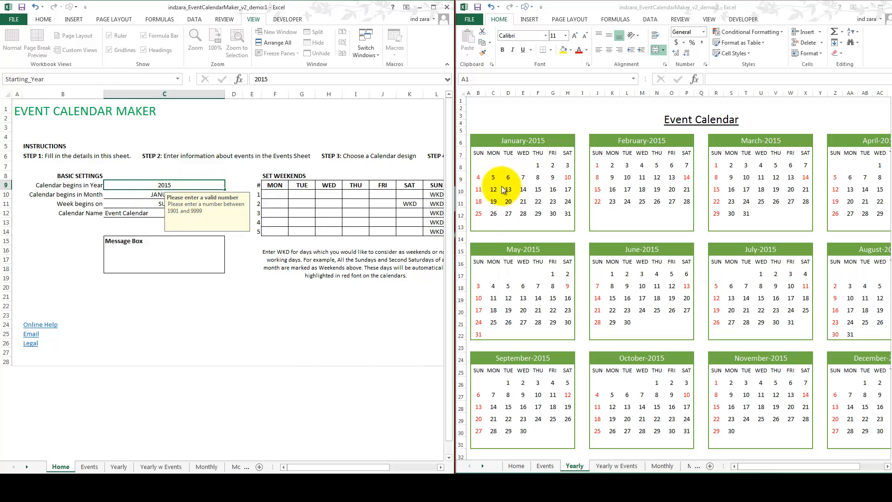
key(Return)
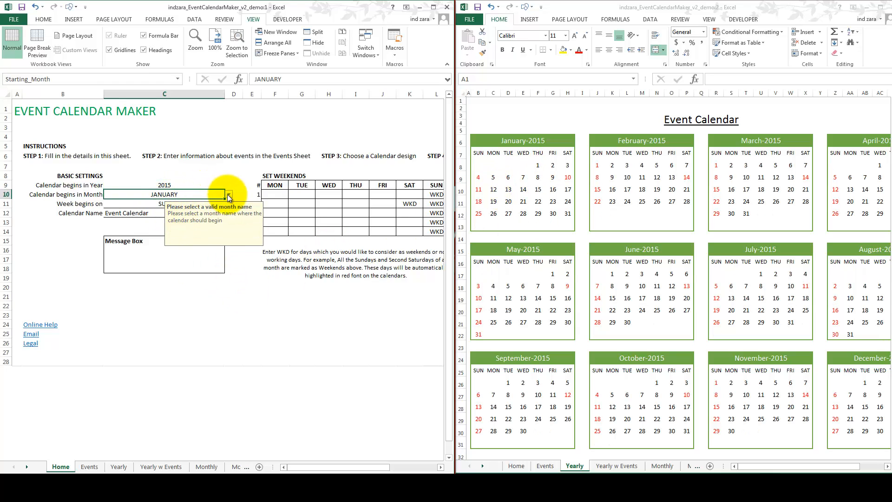
Step: Try FEBRUARY as the calendar's starting month, check the yearly calendar, and set the month back to JANUARY
click(228, 197)
click(203, 209)
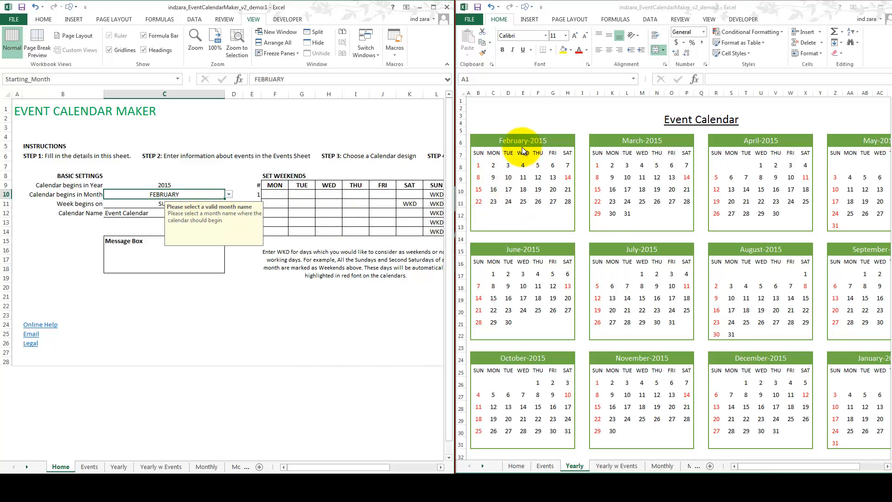
click(887, 467)
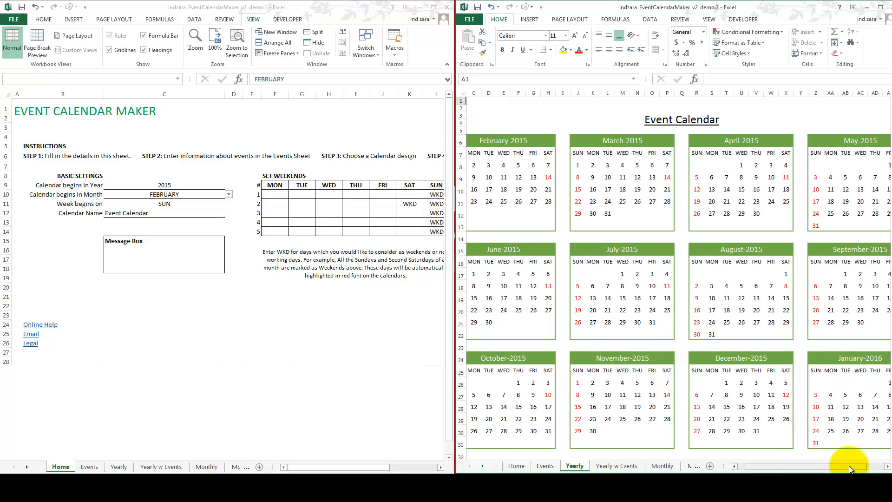
drag(850, 469, 743, 464)
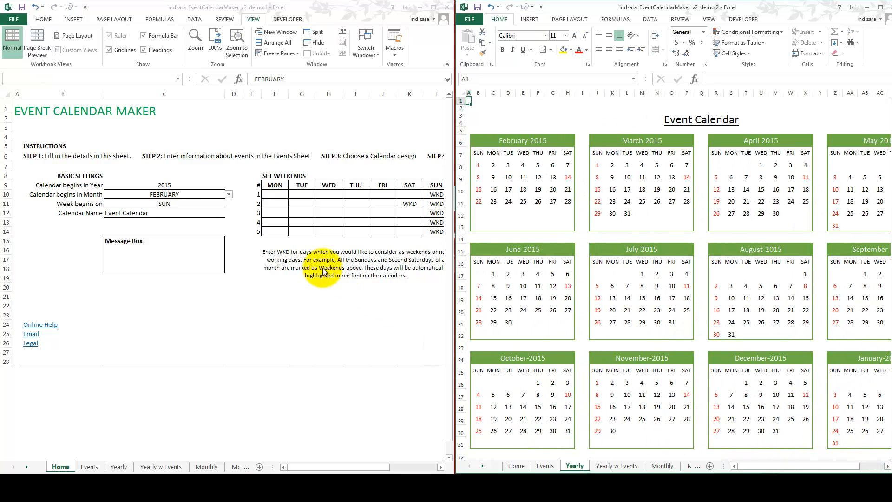
click(213, 196)
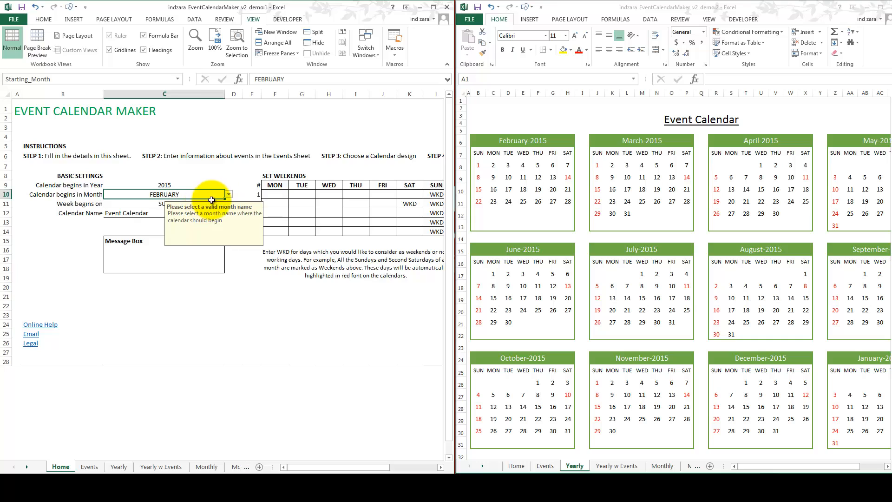
click(228, 194)
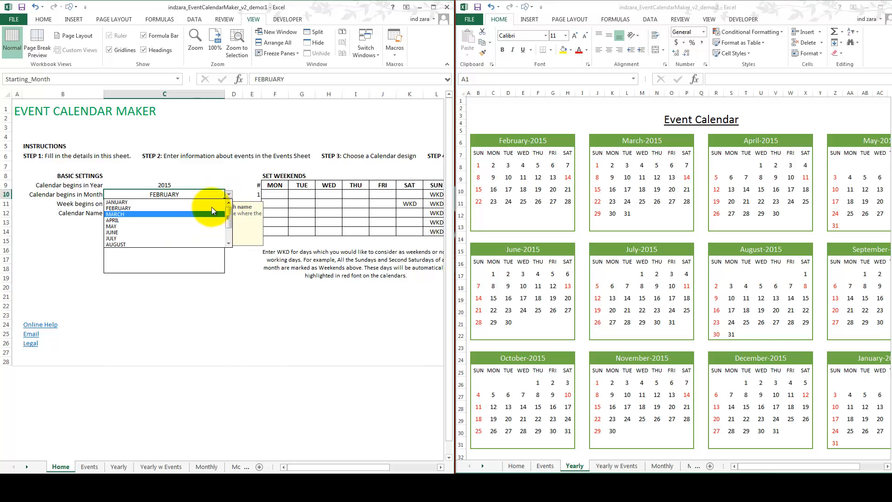
click(208, 202)
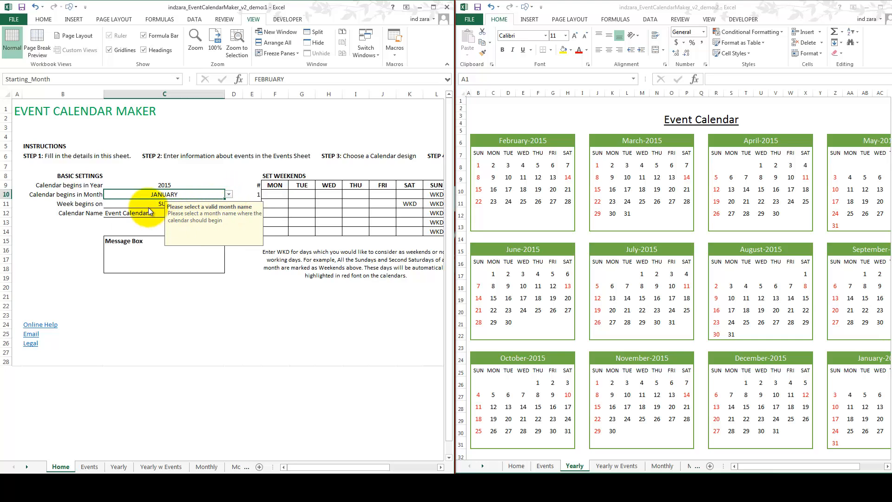
Step: Set the day the week begins on to MON in the basic settings
click(184, 203)
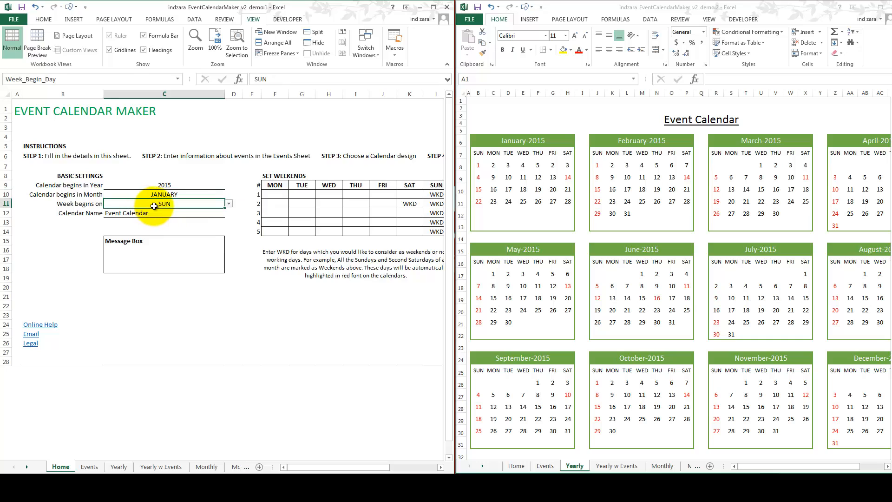
click(229, 204)
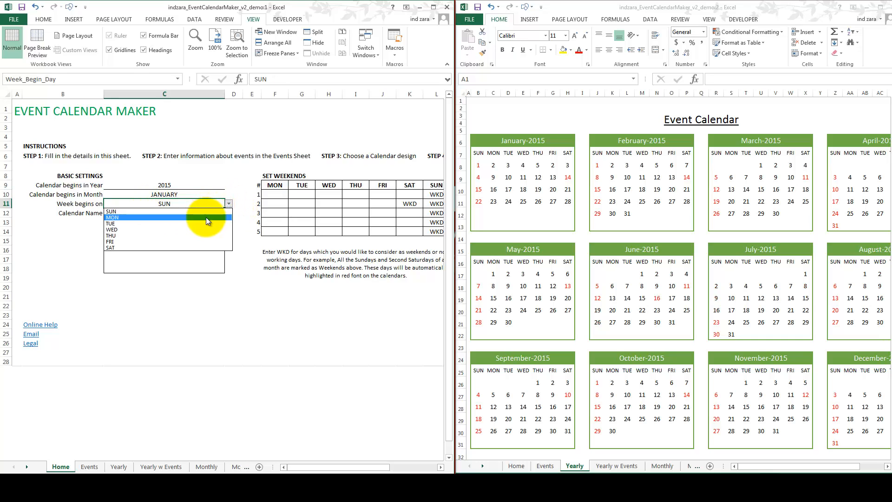
click(205, 217)
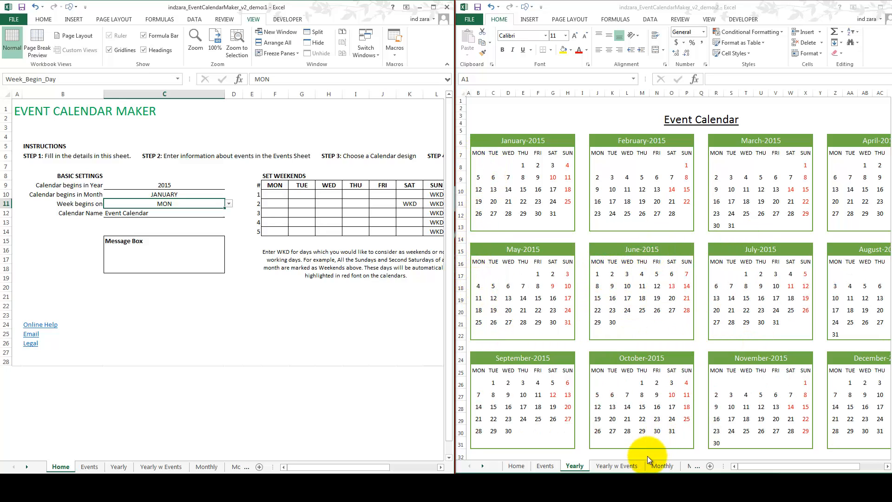
Step: View the Yearly w Events sheet in the second window and return to the Yearly sheet
click(626, 466)
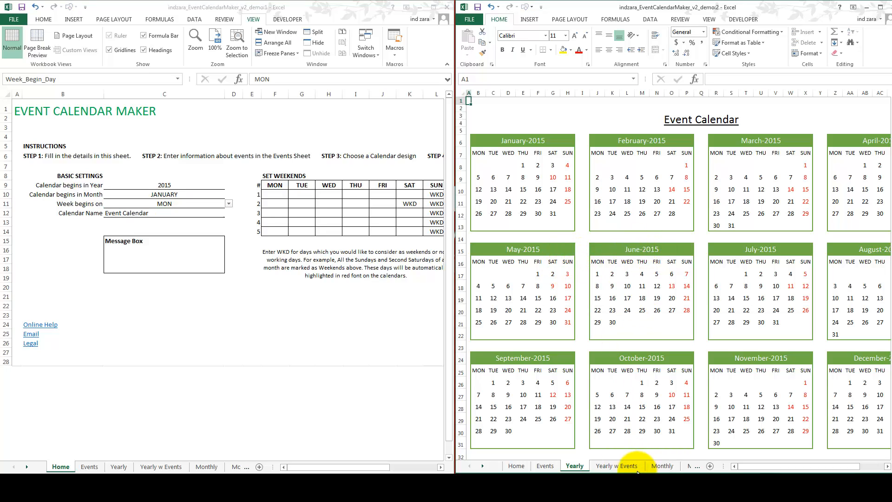
click(614, 463)
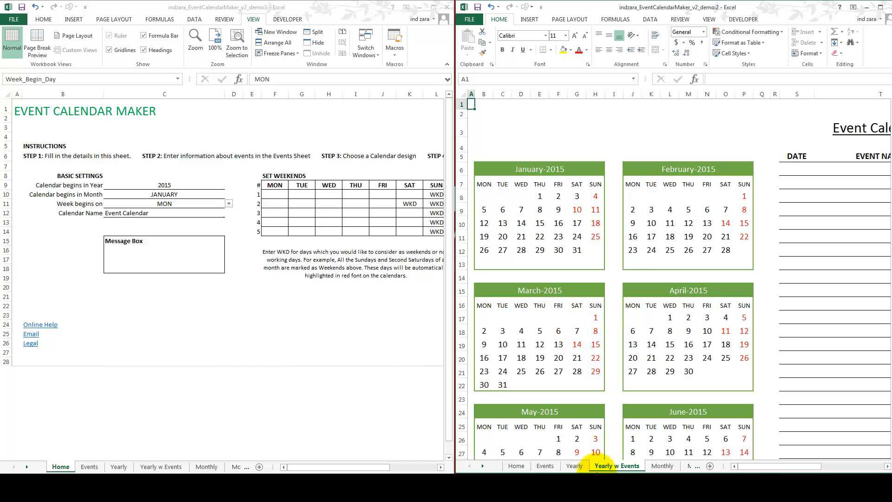
click(575, 466)
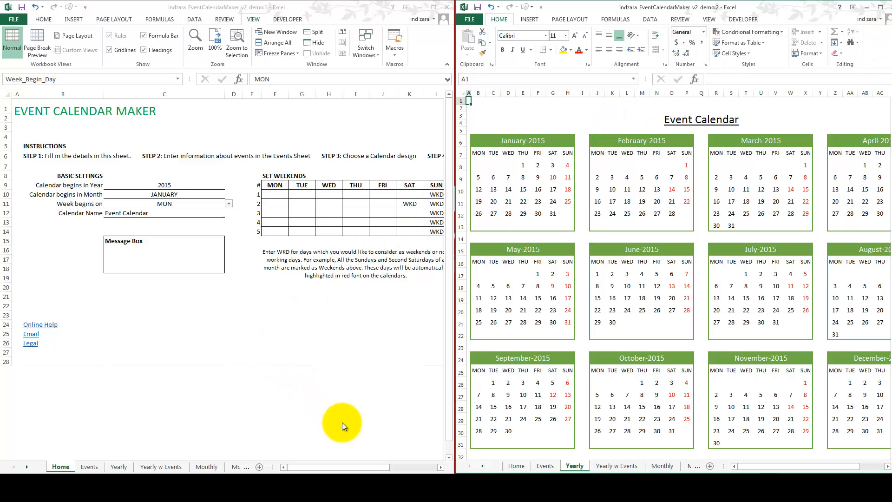
Step: Clear the weekend mark for the second Saturday in the Set Weekends table
drag(349, 468, 370, 468)
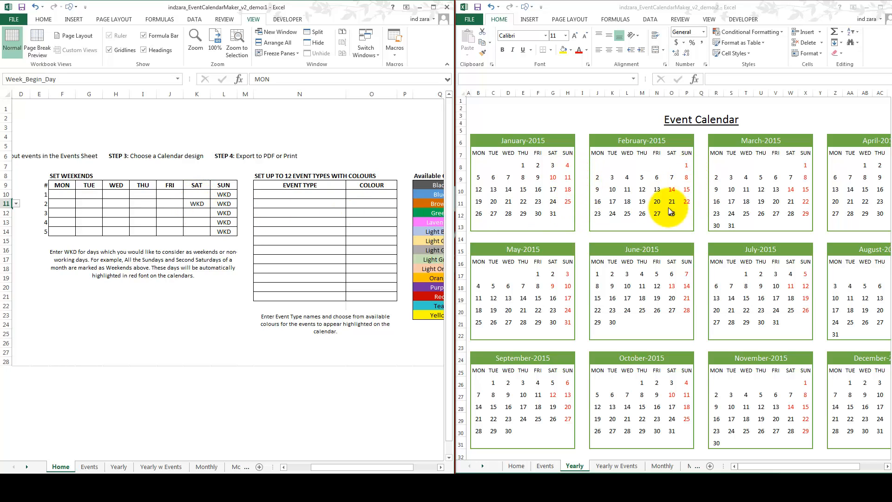
click(201, 201)
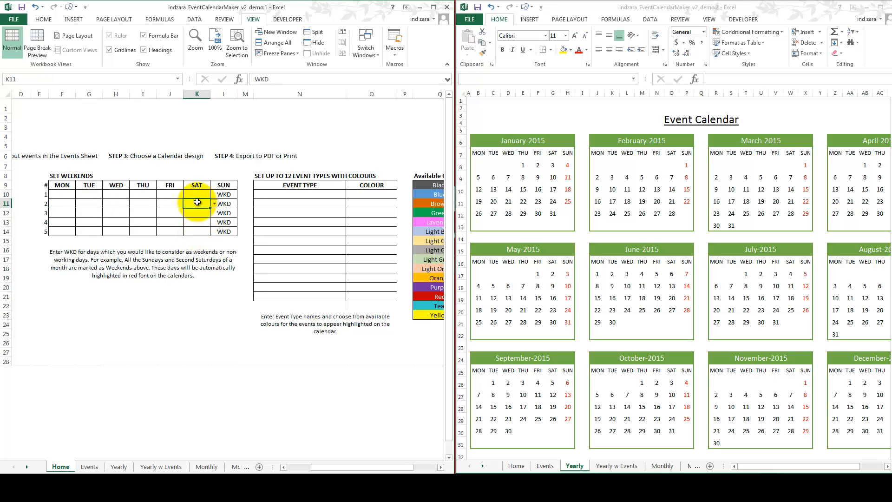
key(Delete)
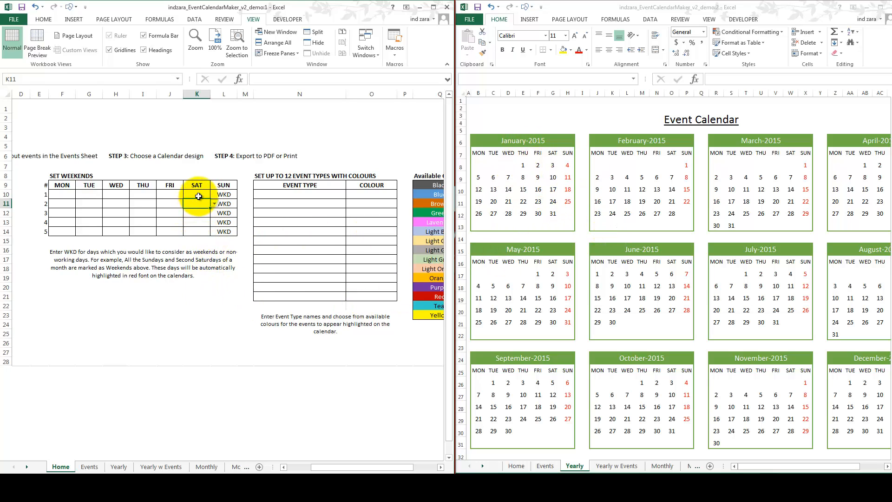
Step: Try marking the first Saturday as WKD in the Set Weekends table and clear the mark again
click(213, 194)
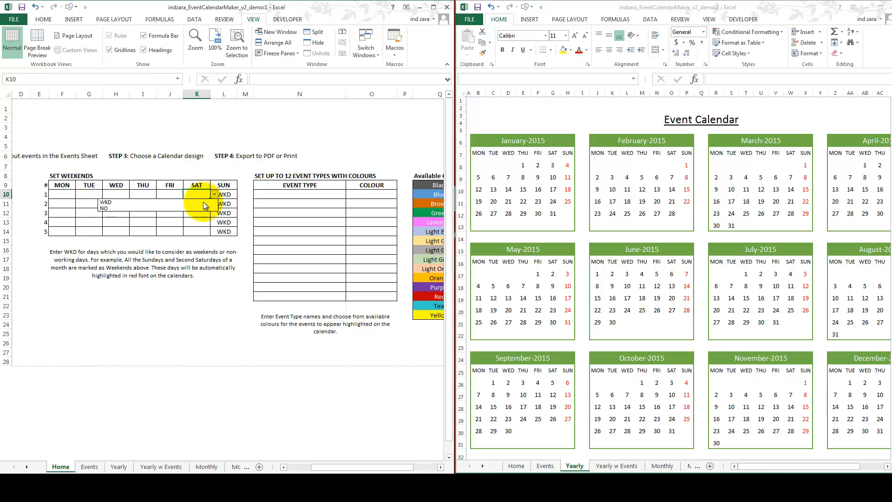
click(195, 202)
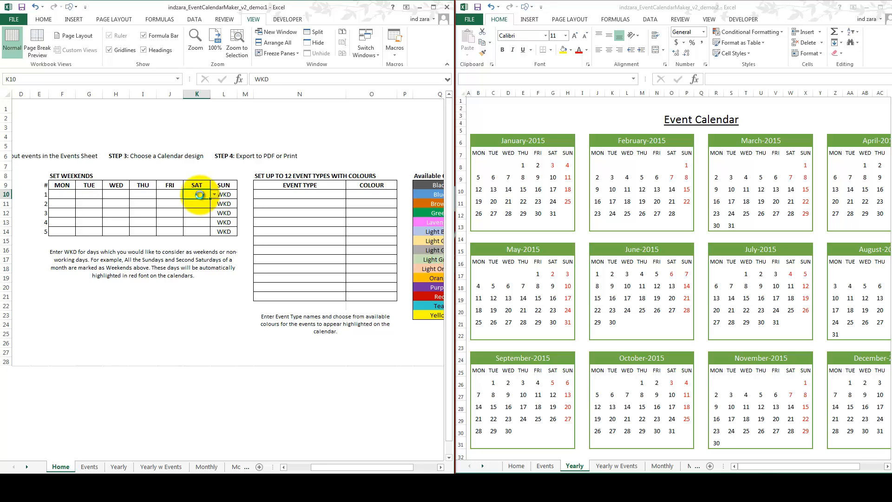
key(Delete)
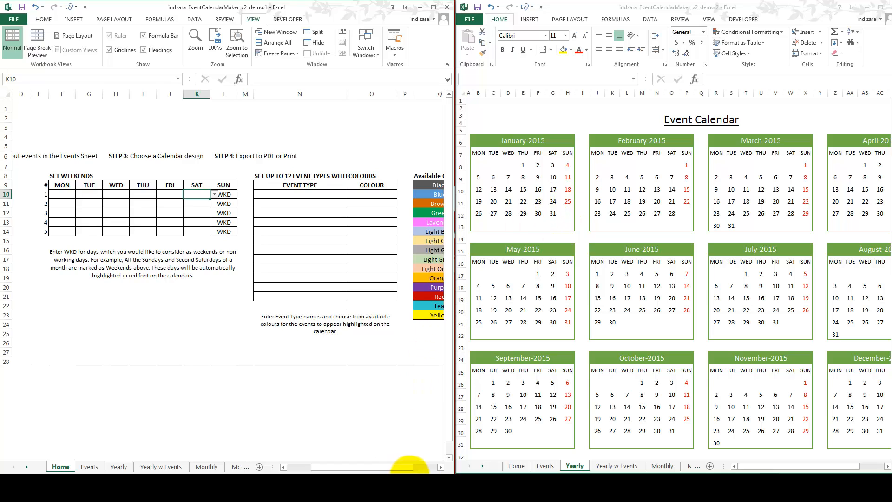
Step: Enter TYPE ONE as the first event type in the event types table
click(440, 467)
click(245, 194)
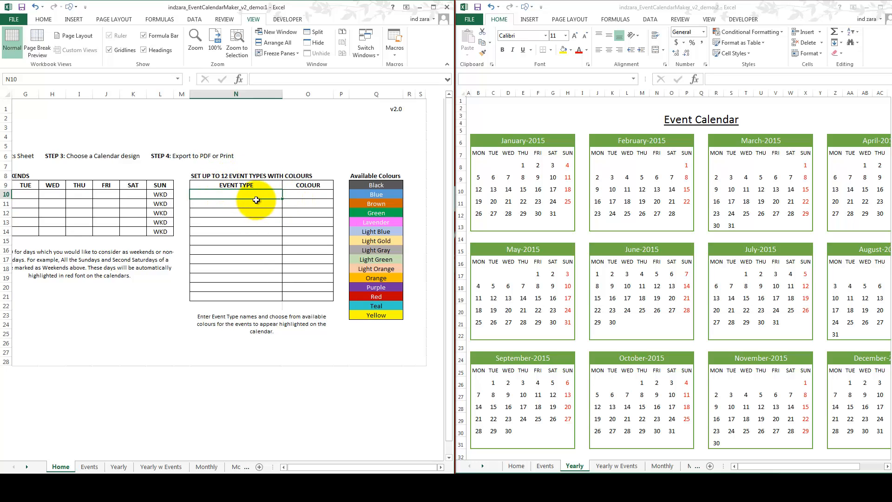
text(TYPE ONE)
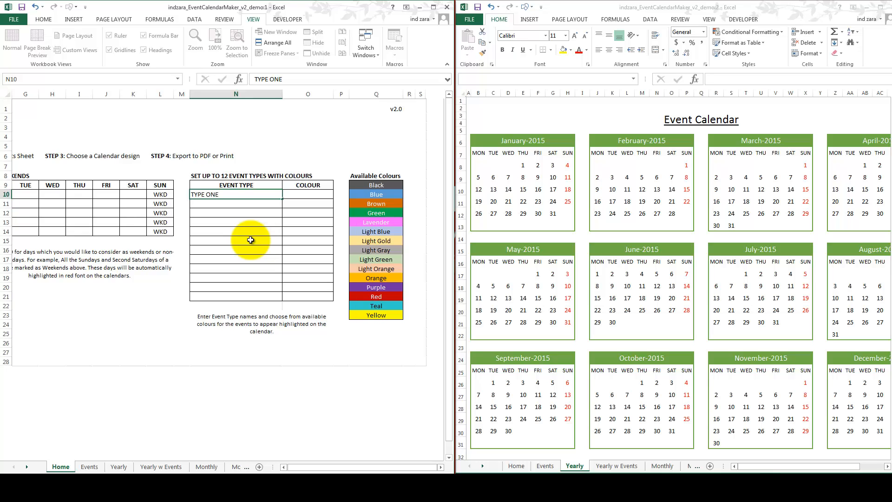
Step: Assign the colour Brown to TYPE ONE in the event types table
click(309, 195)
click(336, 194)
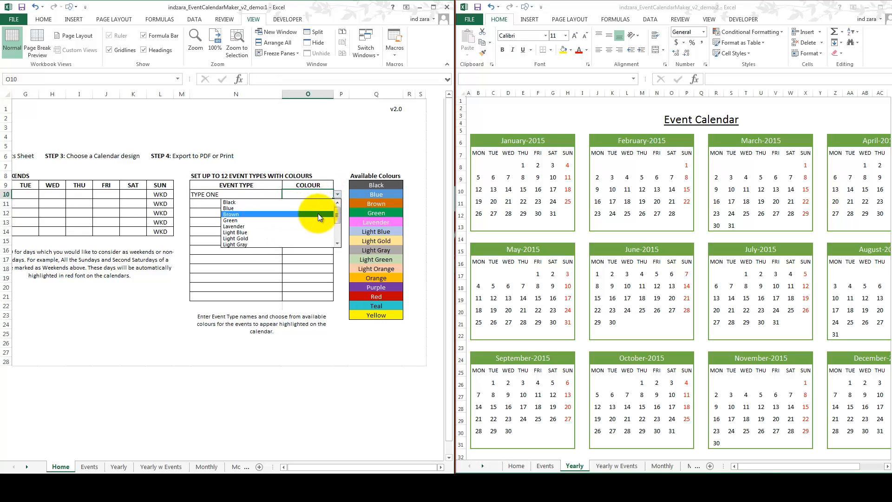
click(313, 213)
Step: Add TYPE TWO as the second event type and assign it the colour Green
click(264, 205)
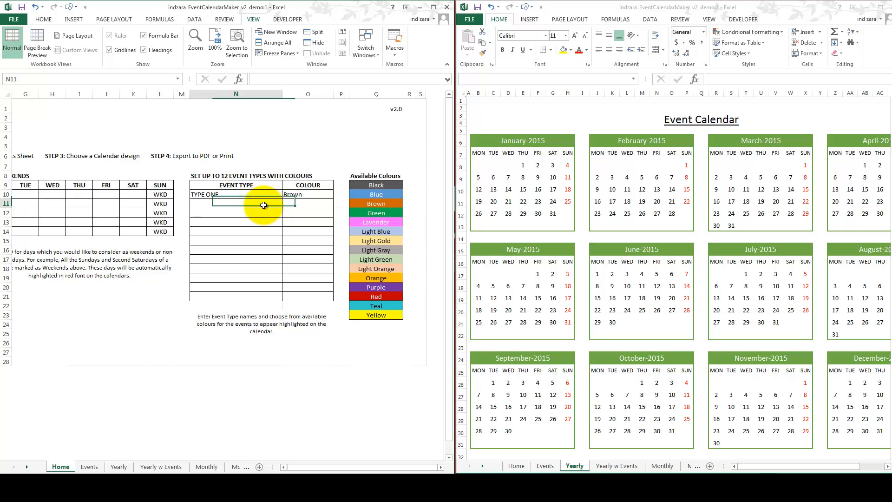
text(TY)
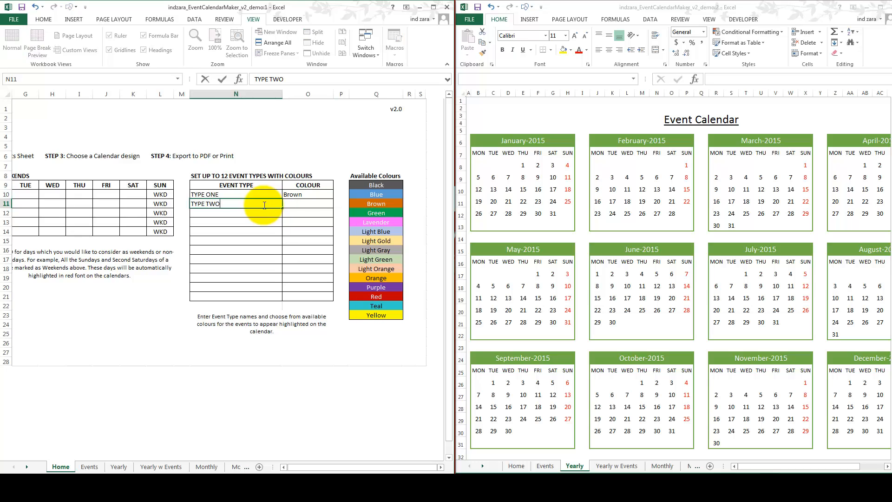
text(PE TWO)
click(330, 205)
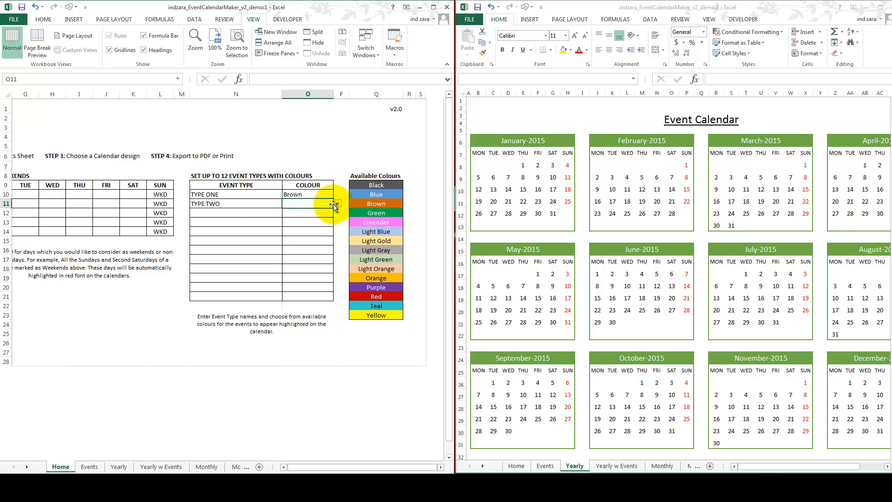
click(335, 203)
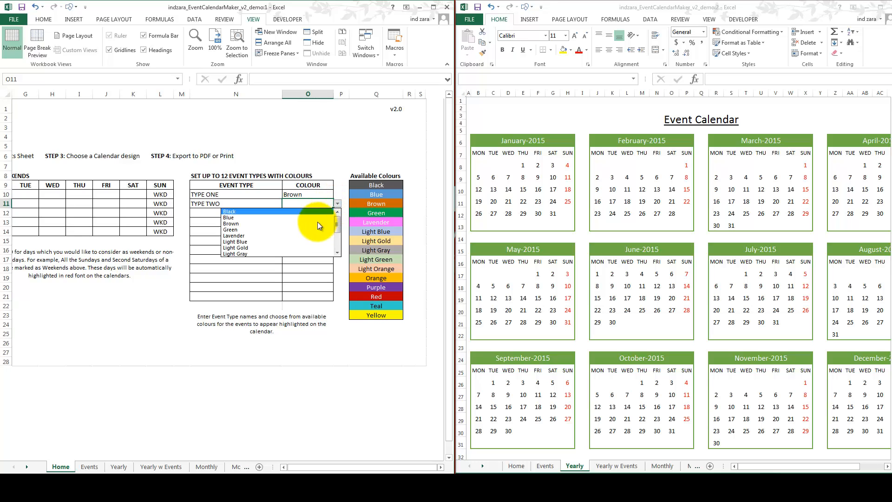
click(312, 228)
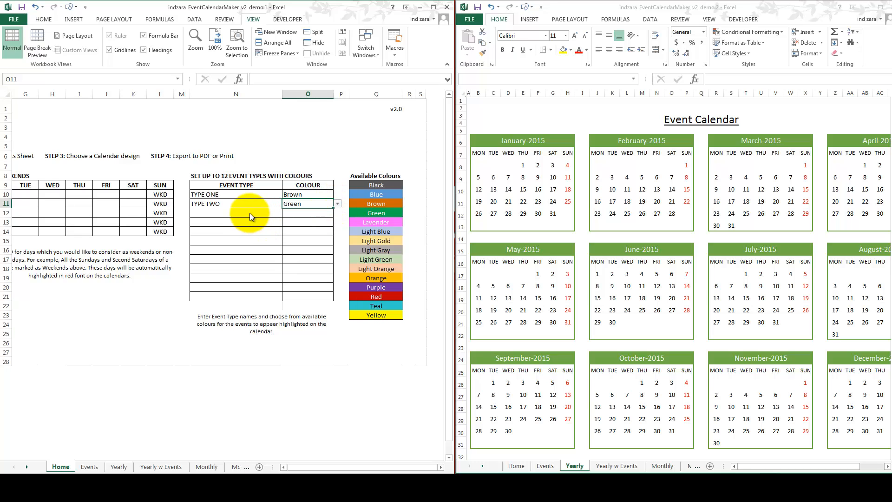
Step: Add TYPE THREE as the third event type and assign it the colour Lavender
click(250, 213)
text(TYPE THREE)
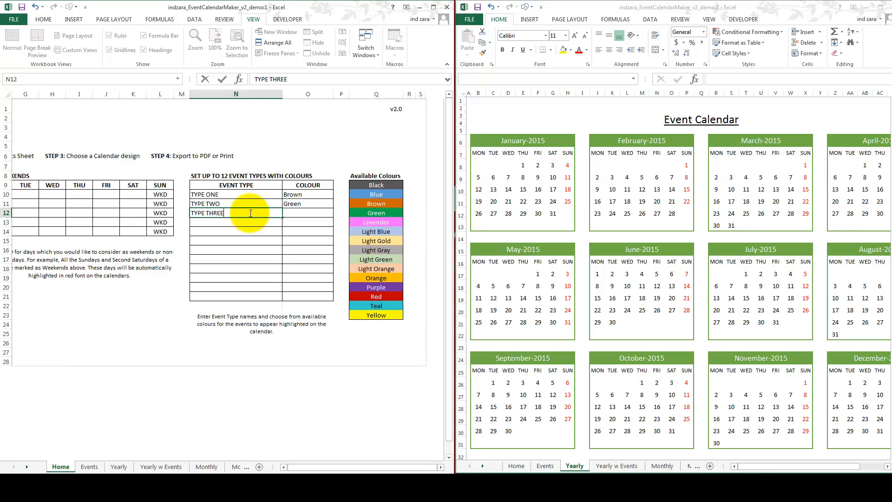
key(Tab)
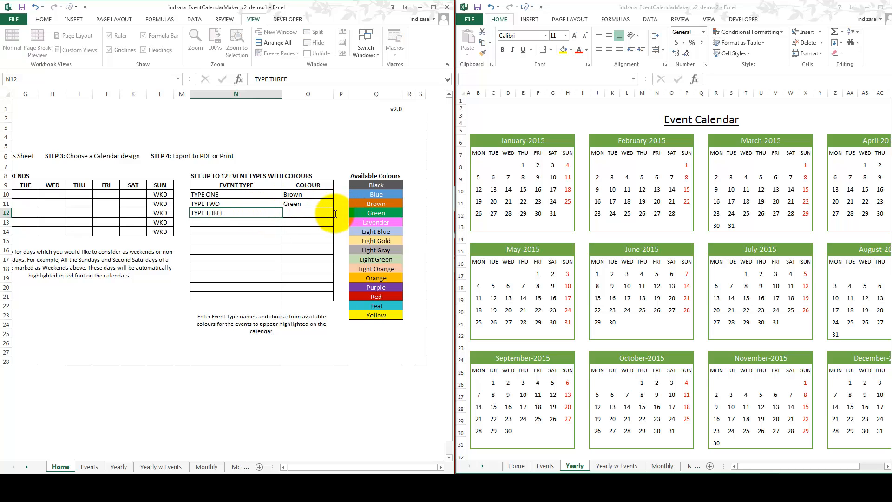
click(333, 215)
click(338, 213)
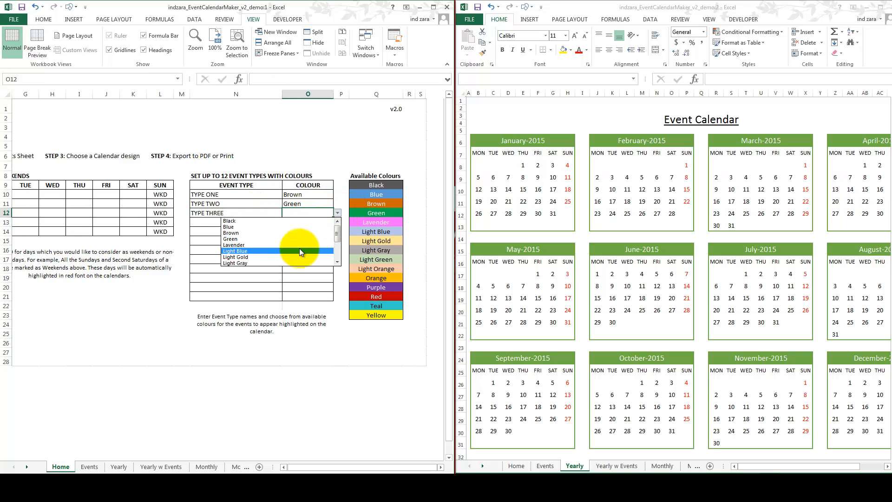
click(299, 246)
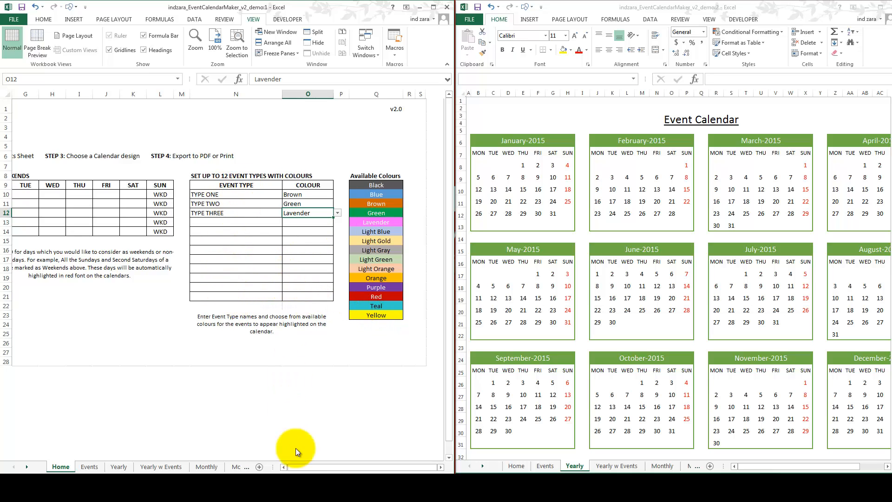
Step: Enter EVENT ONE as the first event name in the table on the Events sheet
click(285, 468)
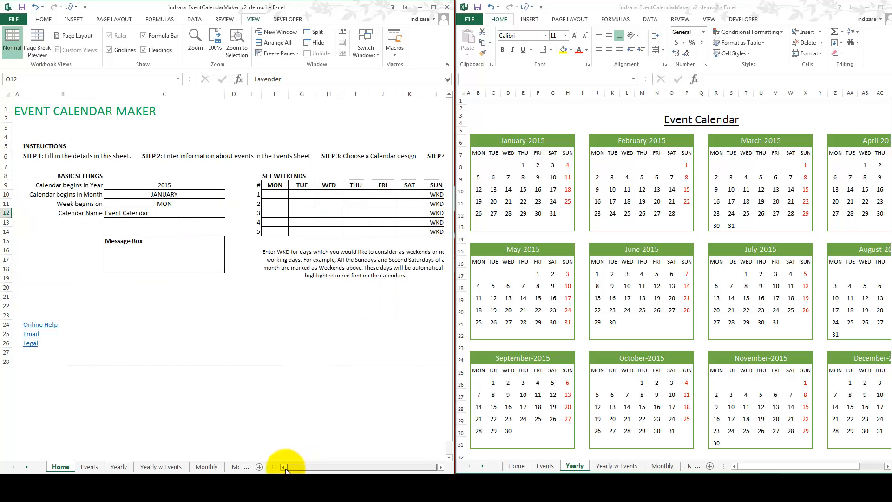
click(91, 467)
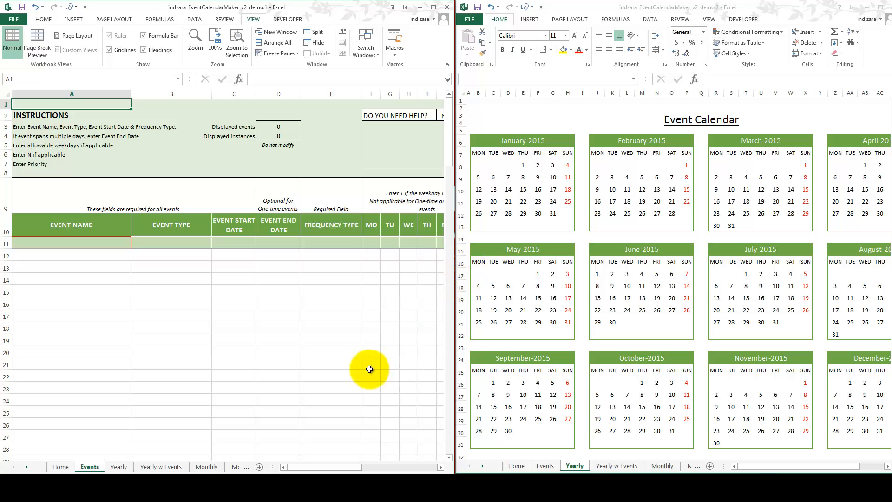
click(99, 244)
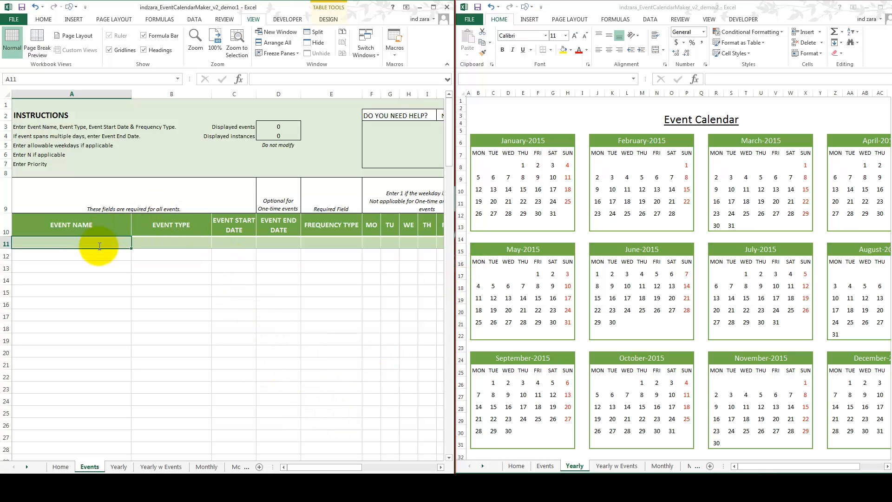
text(EVENT ONE)
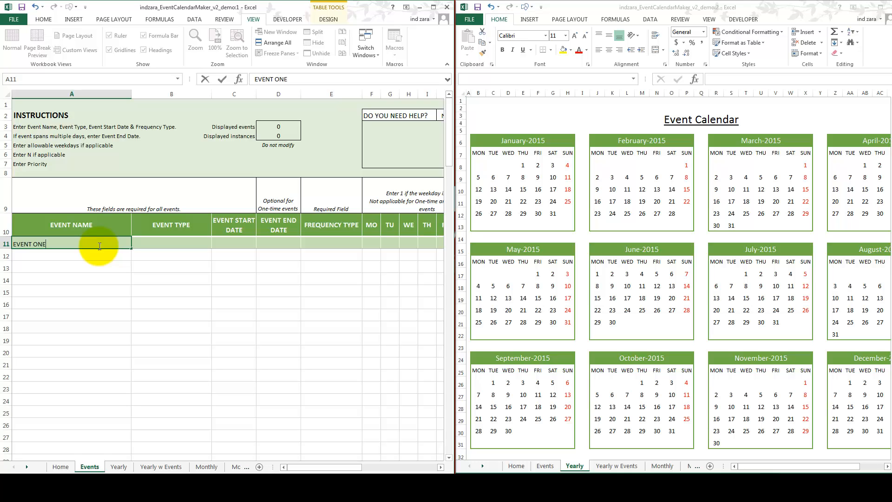
key(ctrl+Return)
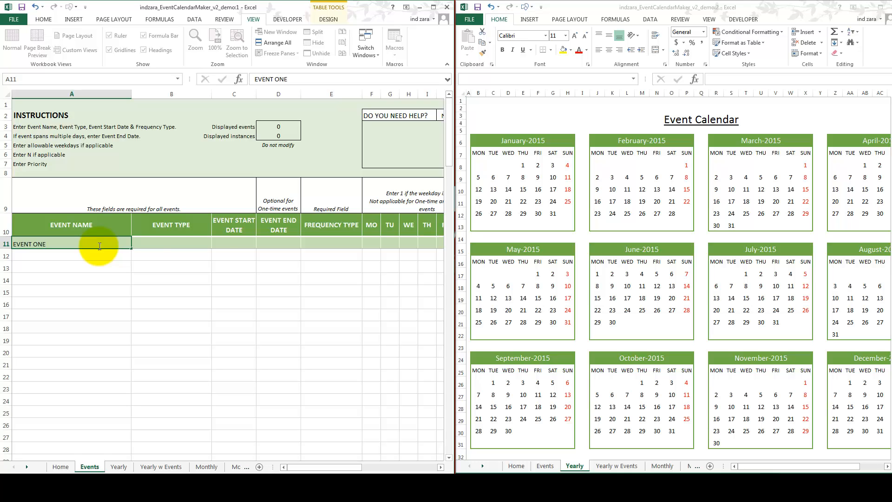
Step: Set EVENT ONE's event type to TYPE ONE and its frequency type to One-time
click(209, 243)
click(215, 244)
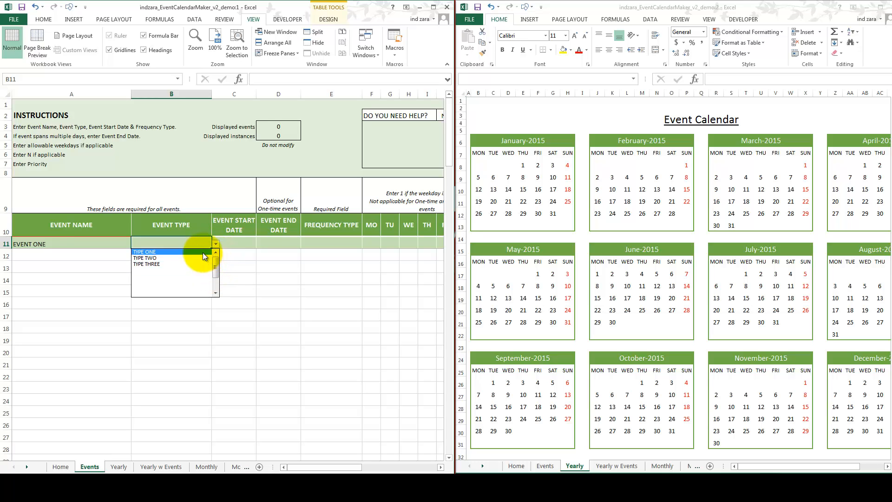
click(202, 252)
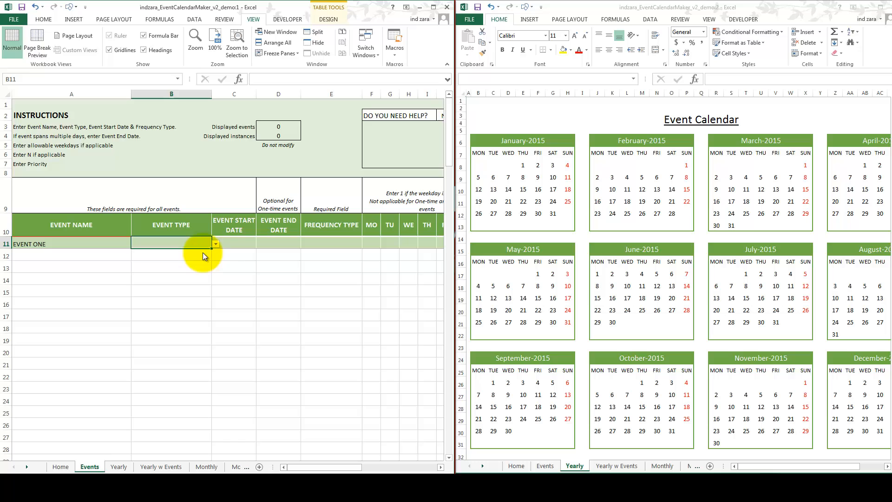
click(237, 244)
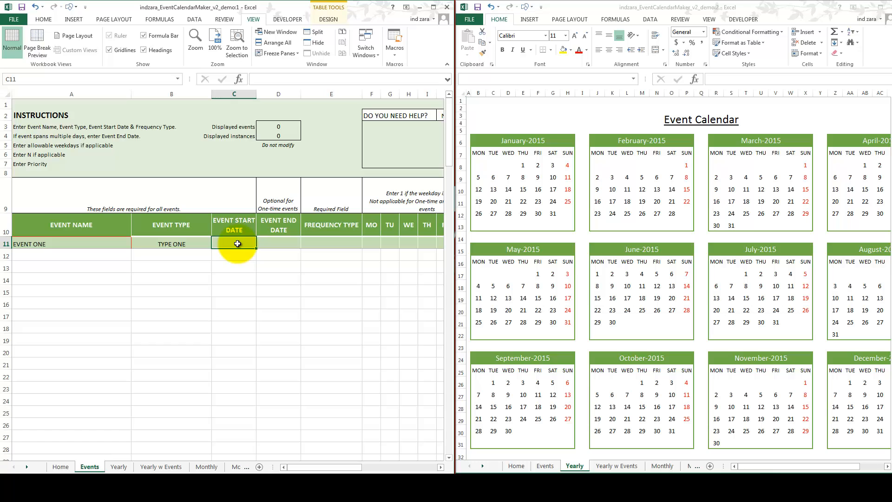
click(321, 244)
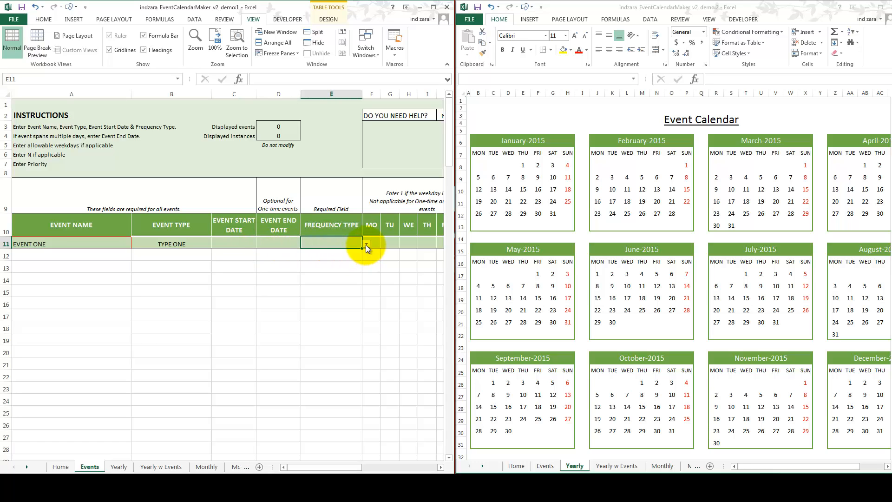
click(366, 244)
click(347, 250)
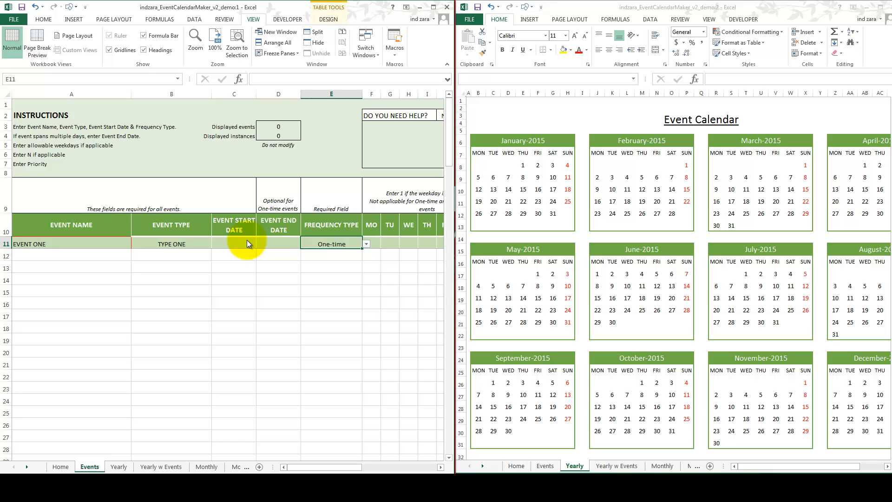
Step: Set EVENT ONE's event start date to 9-Jan-2015
click(247, 239)
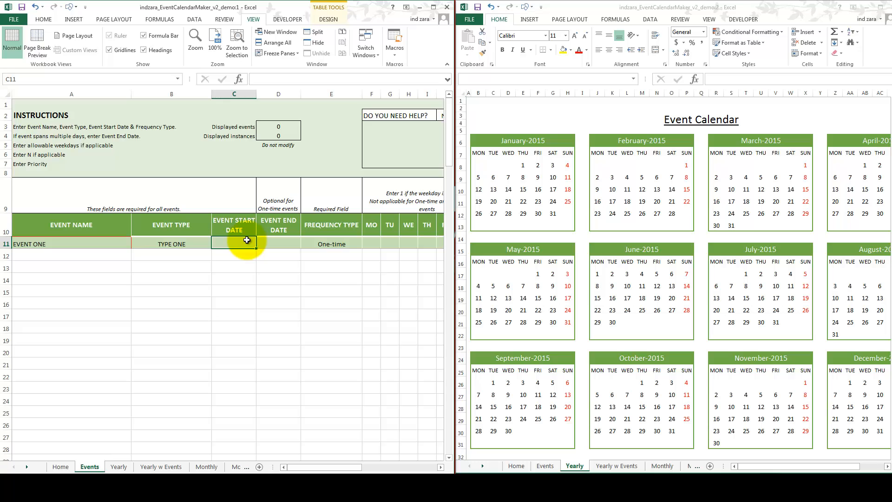
text(9-Jan-201)
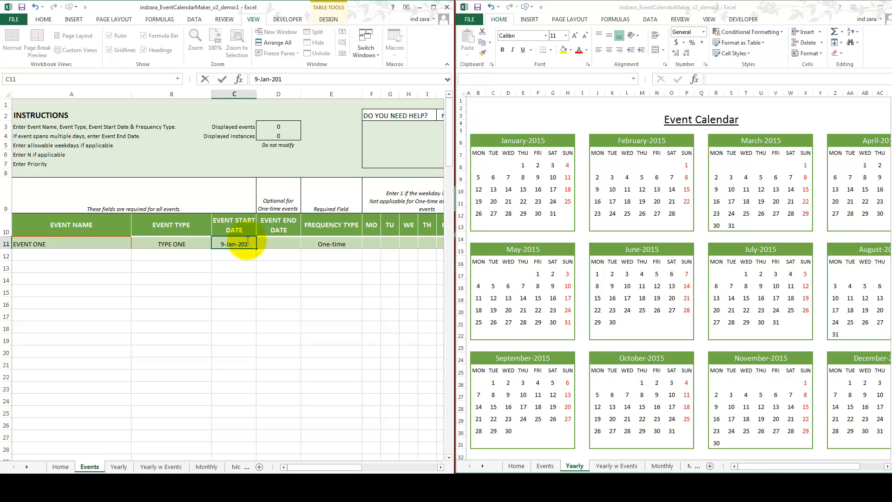
text(5)
key(ctrl+Return)
click(266, 240)
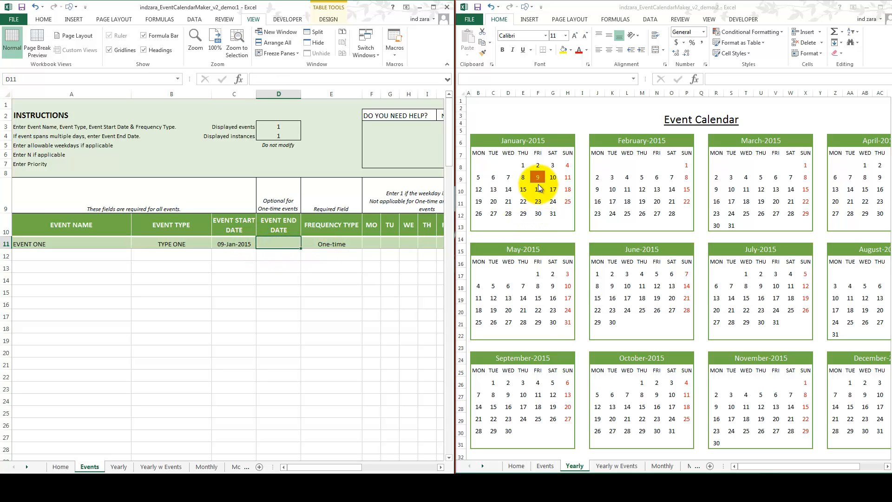
Step: Try TYPE TWO as EVENT ONE's event type
click(182, 245)
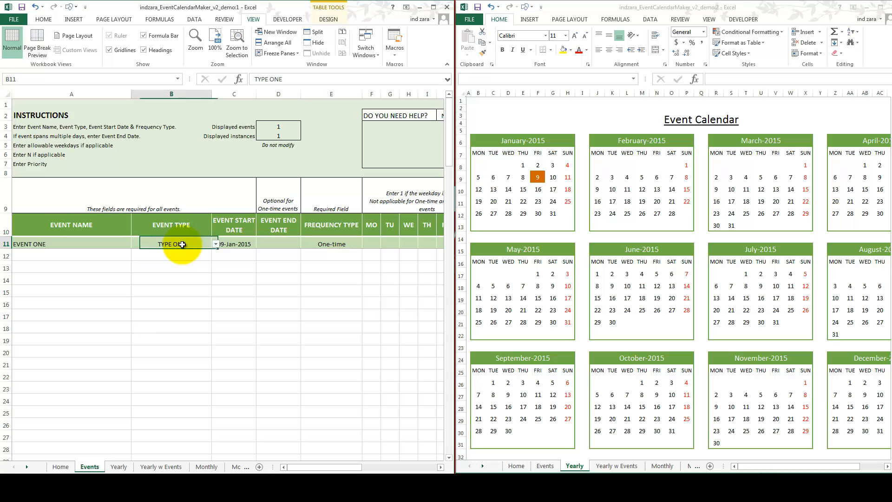
click(216, 243)
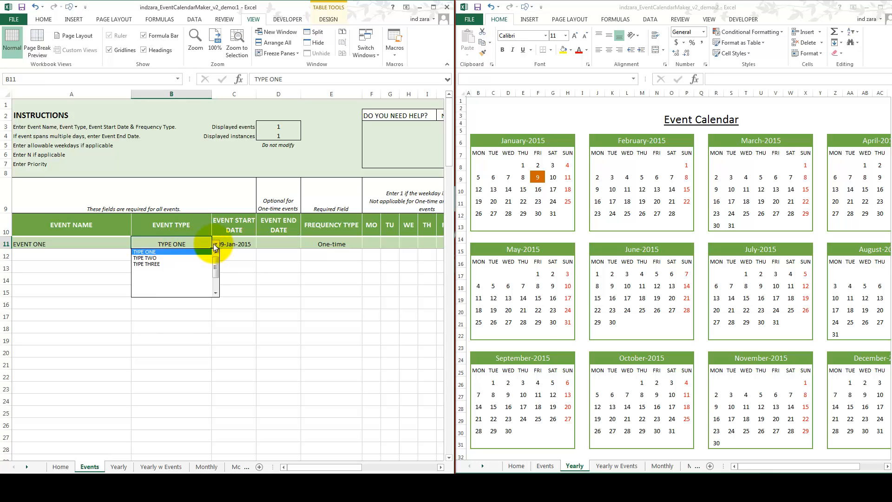
click(187, 258)
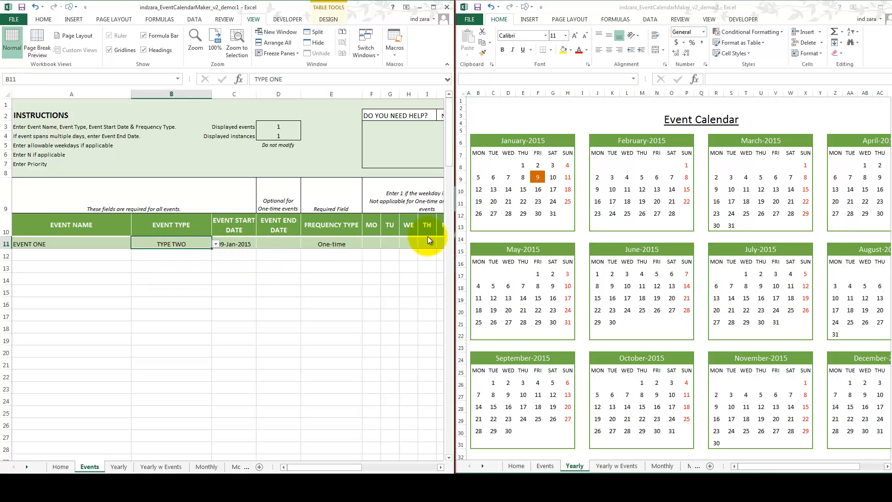
Step: Set EVENT ONE's event type to TYPE THREE
click(216, 244)
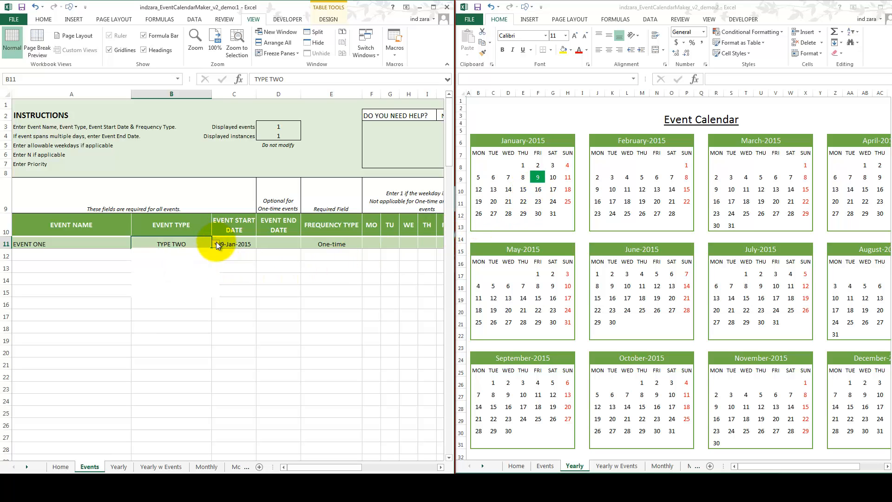
click(193, 258)
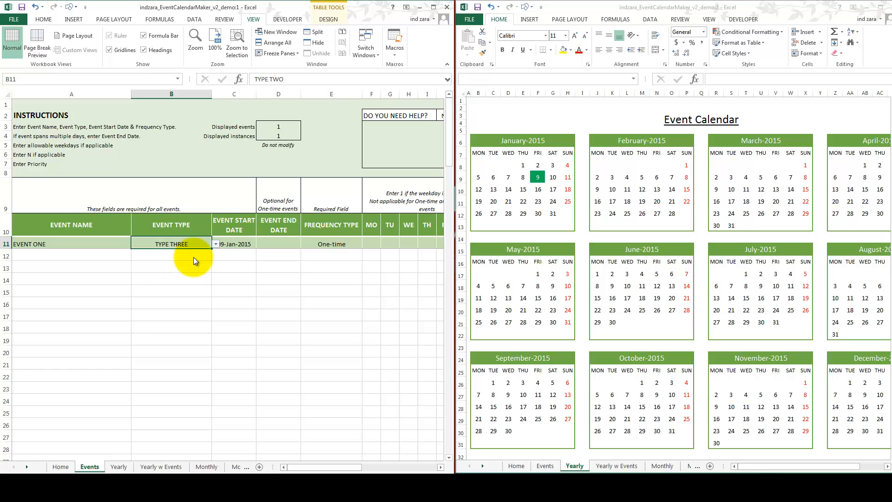
click(333, 240)
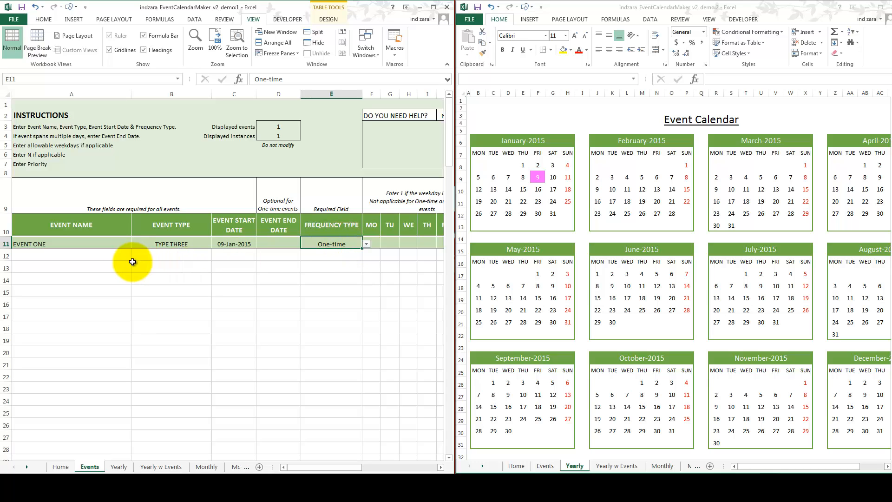
Step: Enter EVENT TWO as the second event name, directly below EVENT ONE
click(115, 257)
text(EVENT )
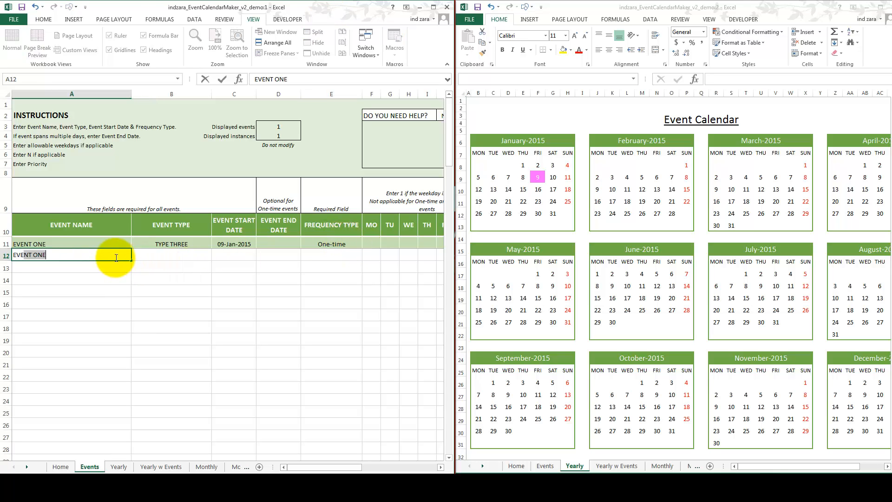
text(T)
key(BackSpace)
text(TO)
text(WO)
key(ctrl+Return)
Step: Set EVENT TWO's event type to TYPE TWO
click(209, 255)
click(214, 255)
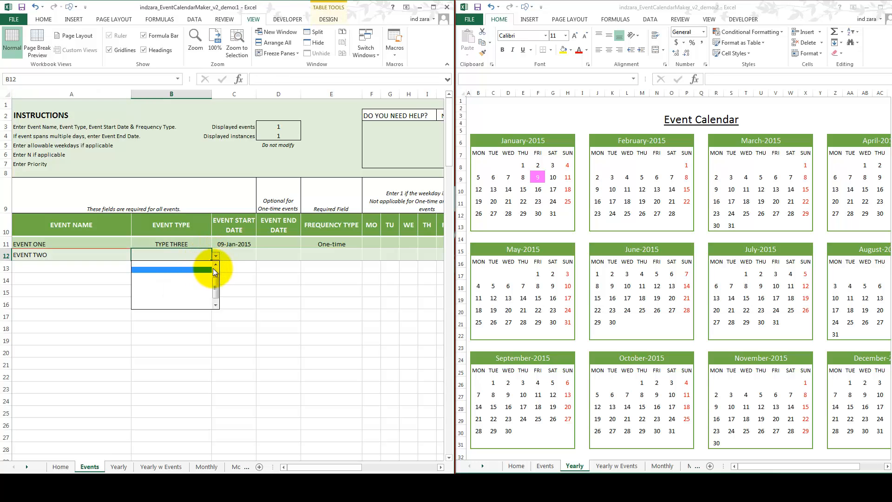
click(216, 268)
click(206, 269)
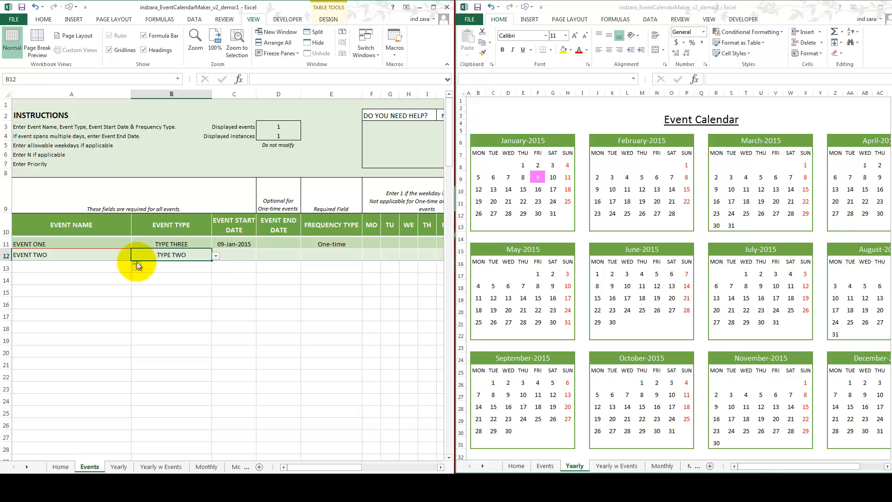
click(114, 267)
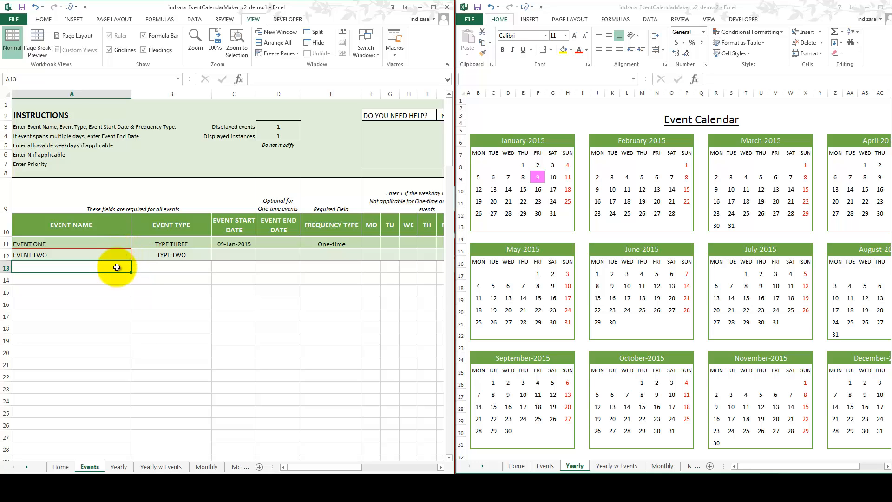
click(102, 256)
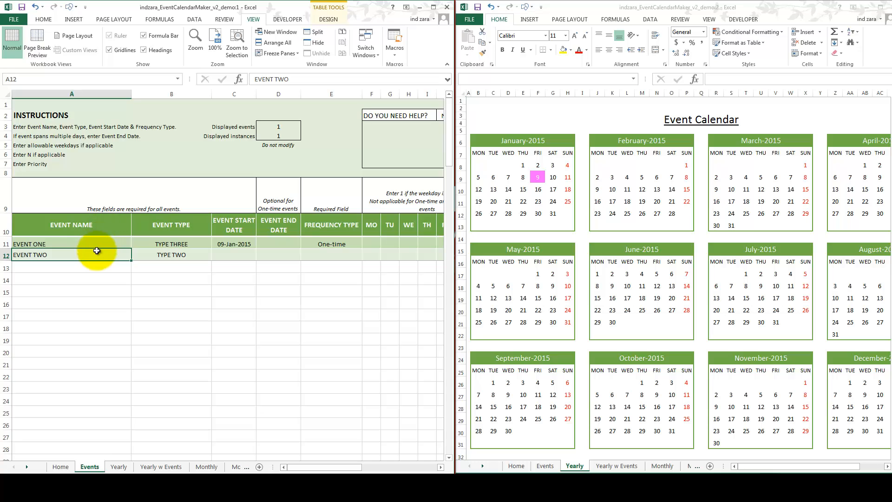
click(91, 267)
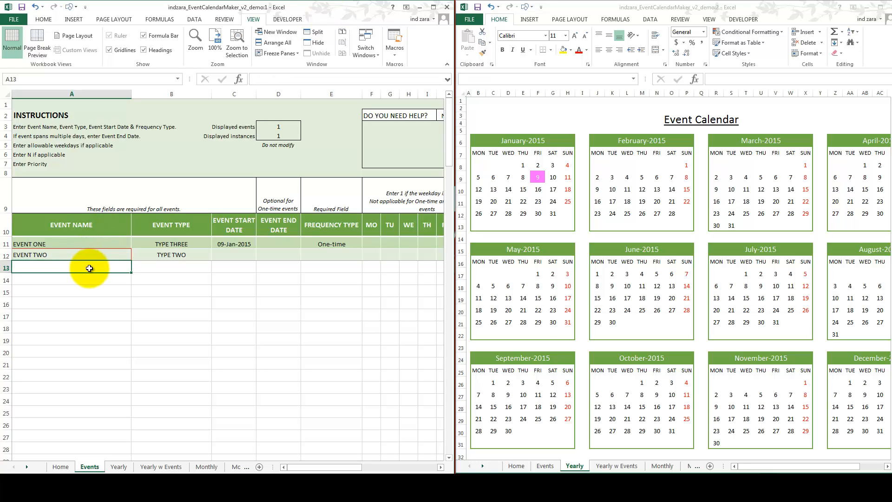
Step: Try entering EVENT THREE in cell A17, a few rows below the events table, and clear it
click(118, 315)
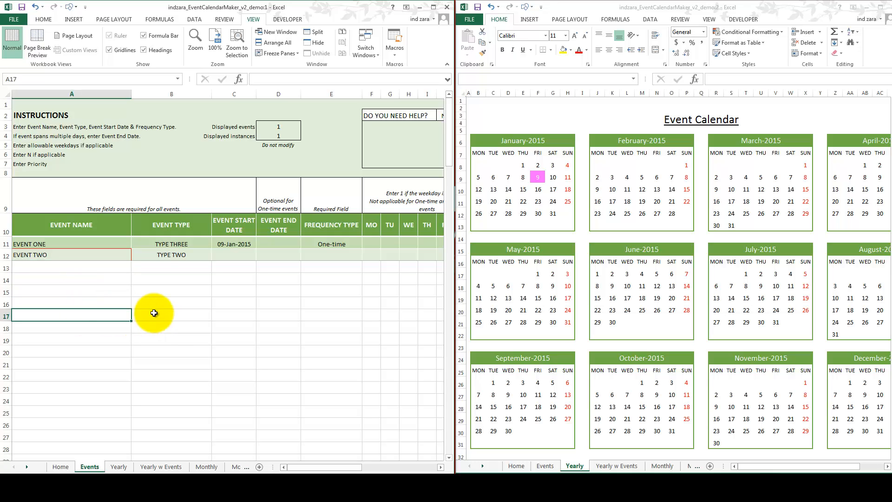
text(EVENT THREE)
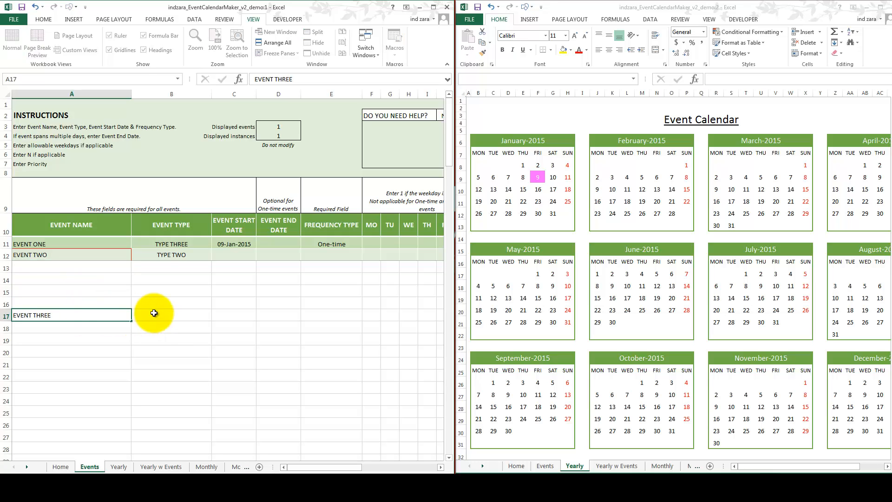
click(152, 312)
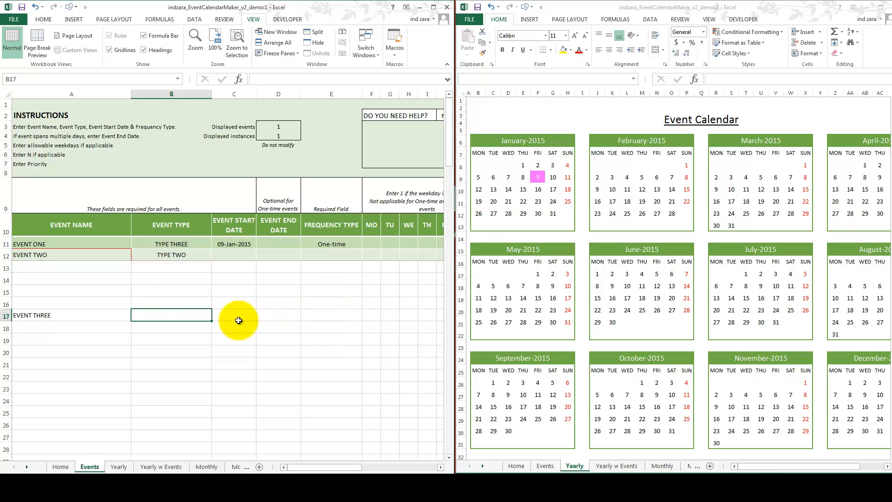
click(97, 316)
key(Delete)
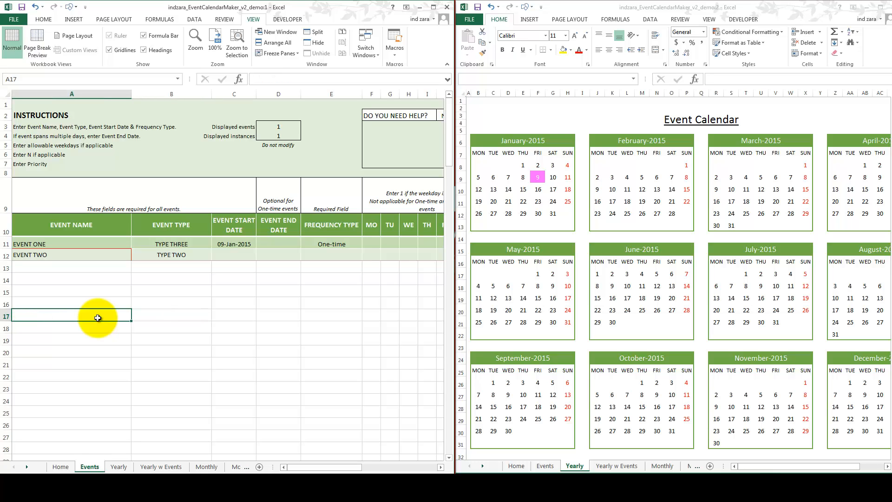
Step: Enter EVENT THREE as the third event name, directly below EVENT TWO
drag(100, 228, 94, 256)
click(85, 278)
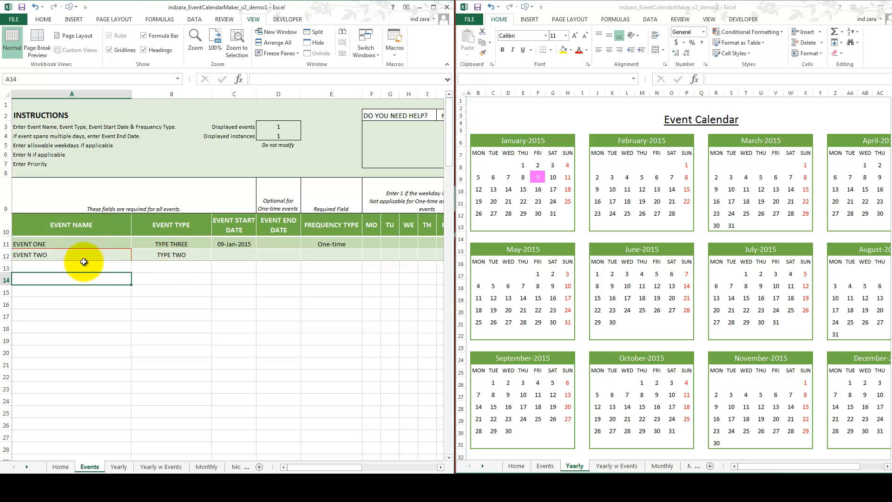
click(44, 255)
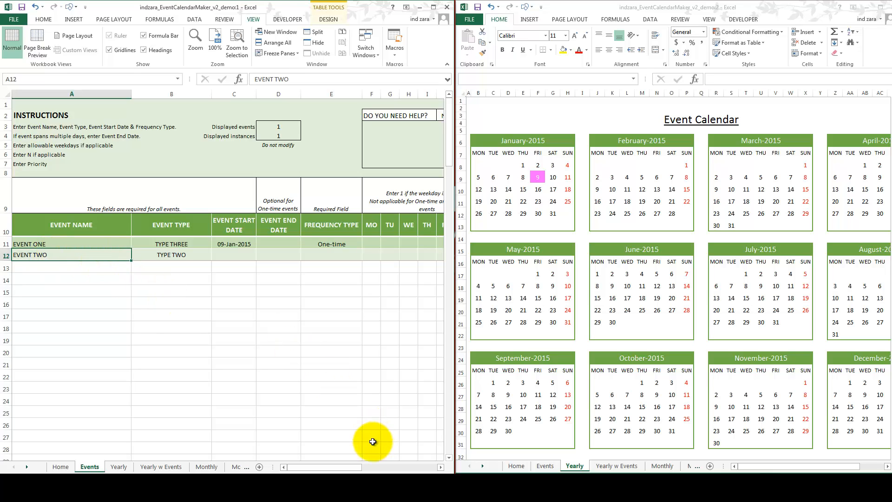
drag(352, 470, 434, 464)
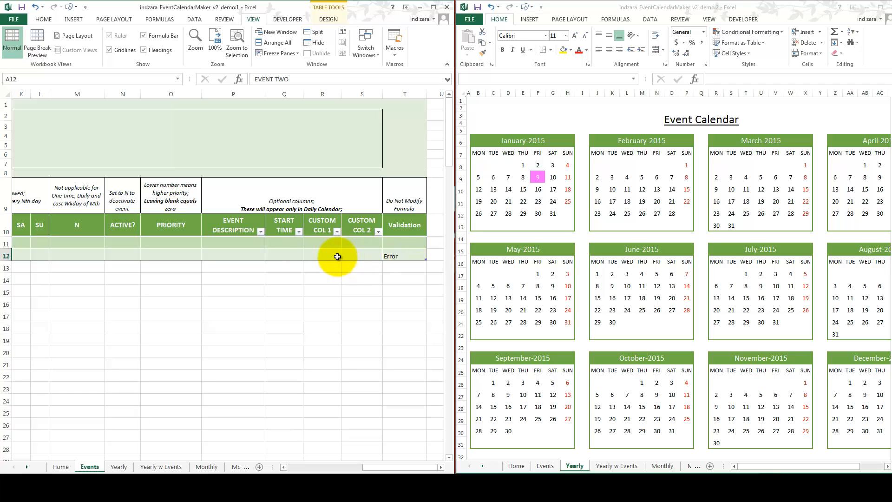
drag(384, 467, 285, 463)
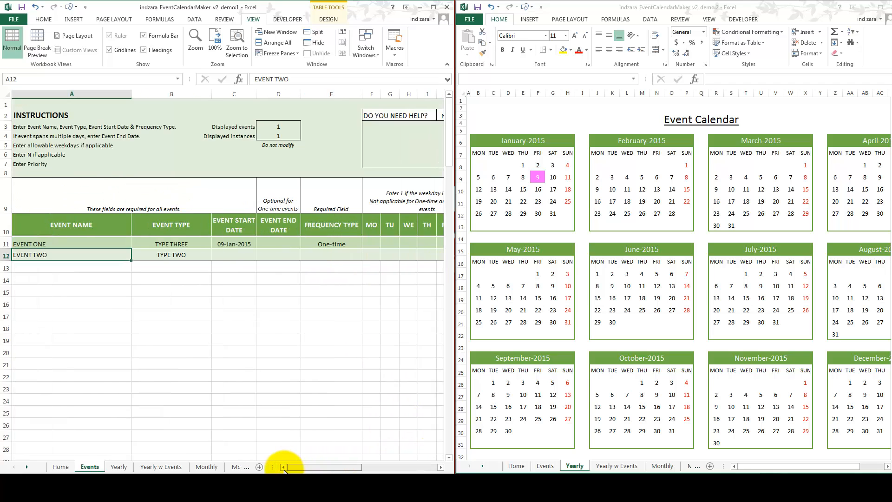
click(86, 266)
text(E)
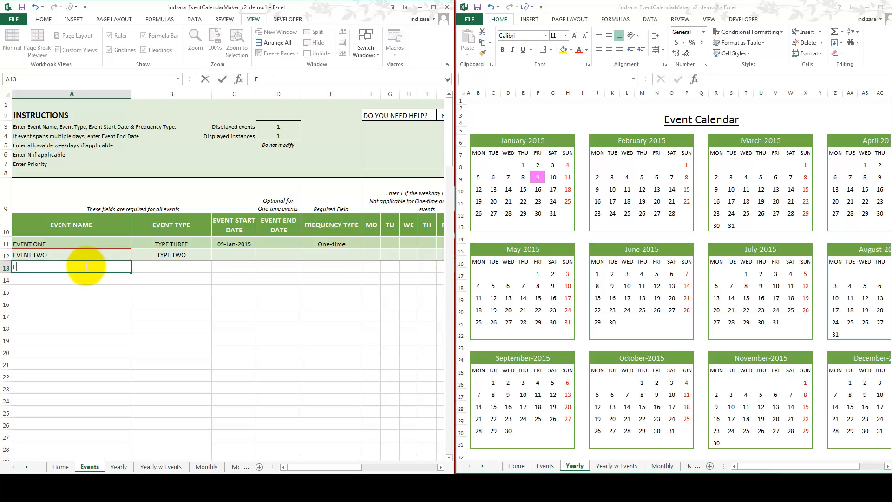
text(VENT THREE)
key(Return)
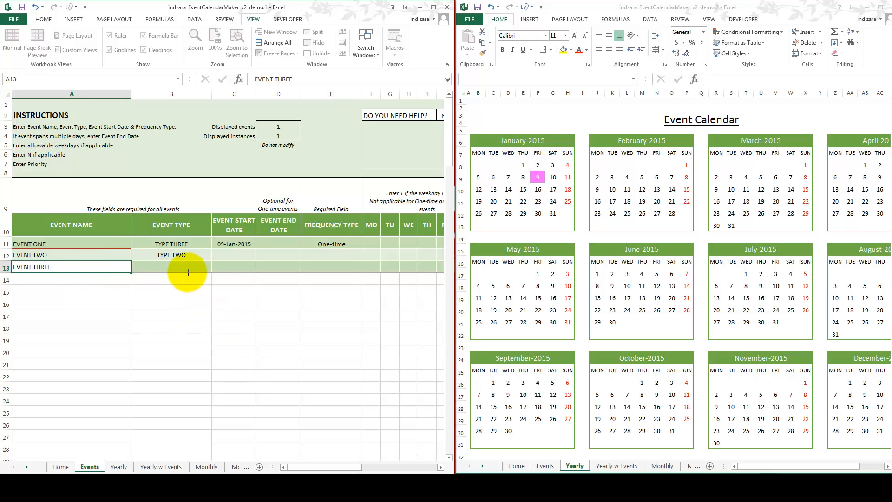
Step: Review the Validation column for the three event rows and EVENT TWO's type, start date and frequency fields
click(187, 273)
drag(325, 467, 425, 464)
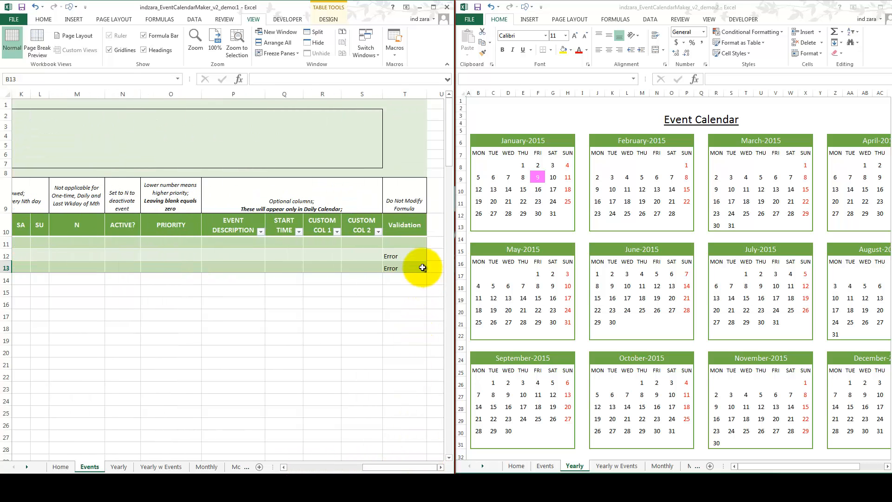
drag(417, 242, 411, 269)
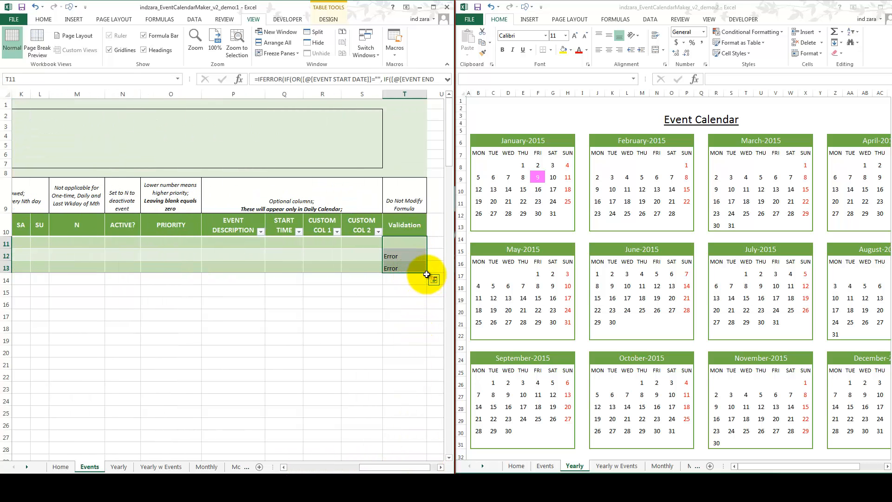
drag(388, 465, 279, 466)
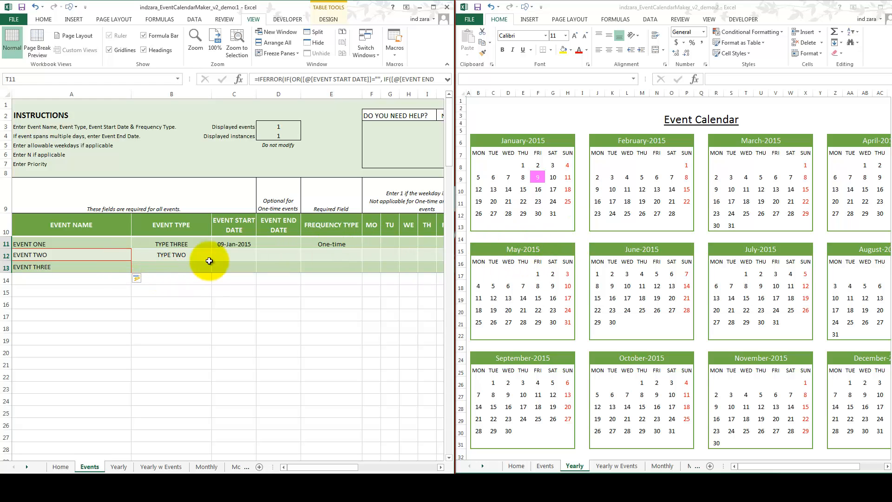
click(188, 254)
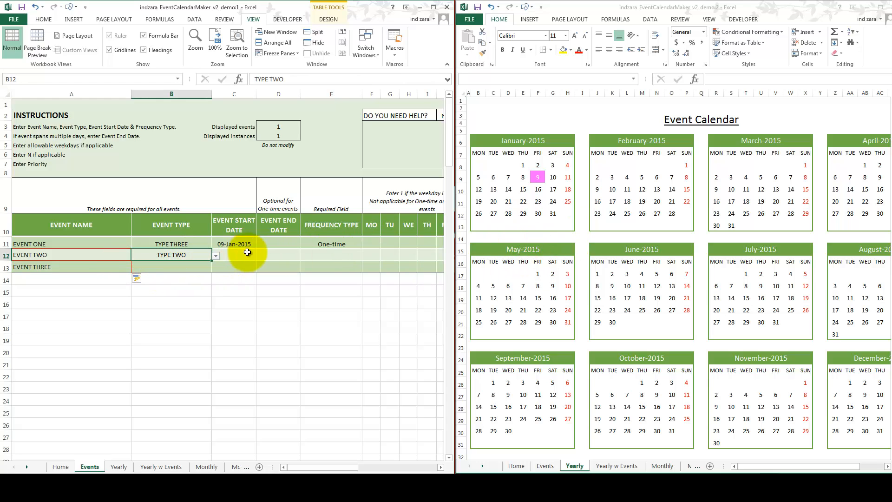
click(335, 254)
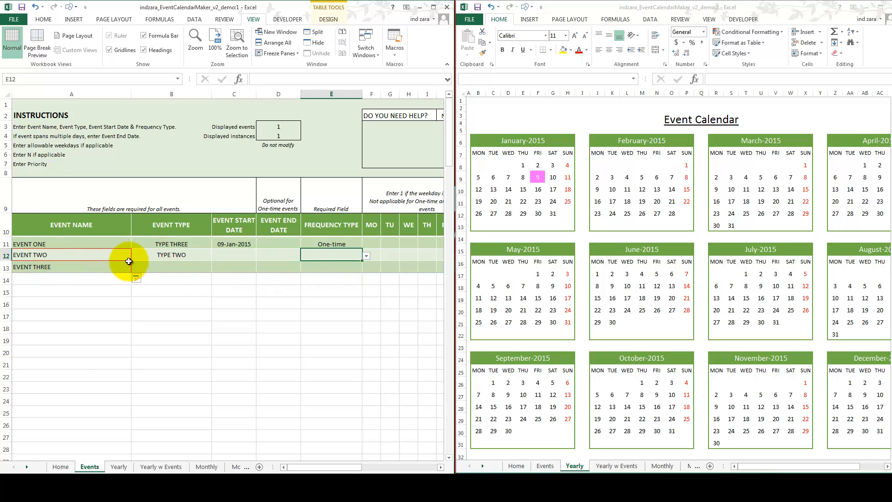
click(229, 257)
click(334, 256)
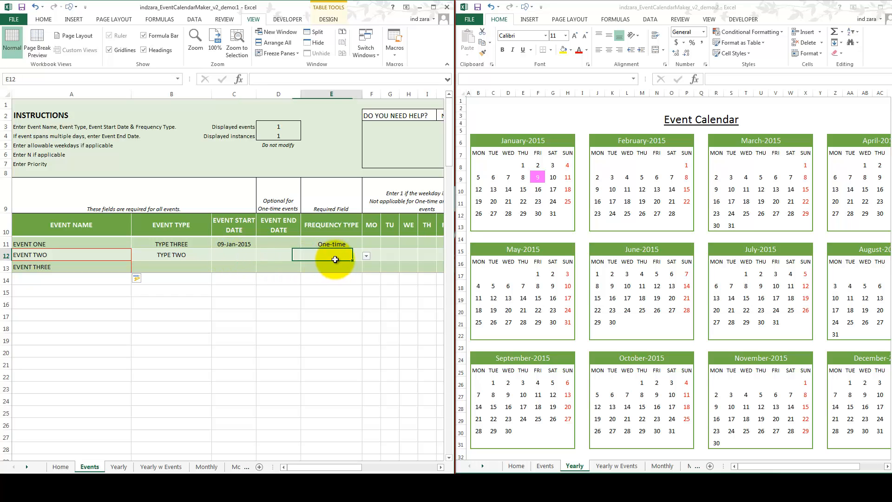
Step: Set EVENT TWO's start date to 10-Jan-2015 and its end date to 20-Apr-2015
click(240, 256)
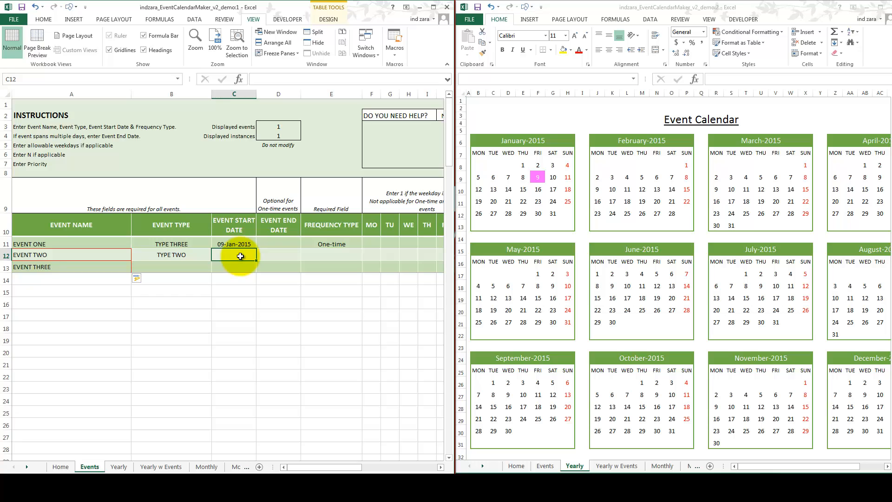
text(10-jan-2015)
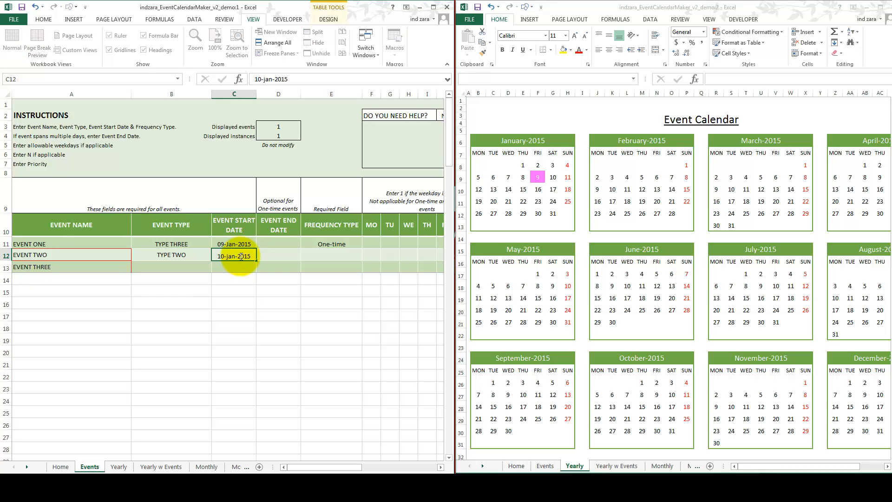
click(270, 255)
text(1)
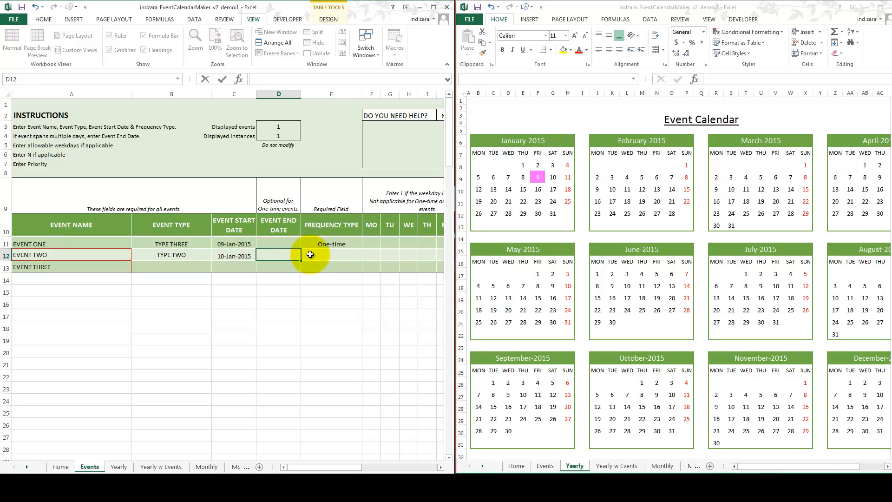
text(0-Apr-2015)
key(ctrl+Return)
Step: Try Every Nth day as EVENT TWO's frequency type
click(351, 257)
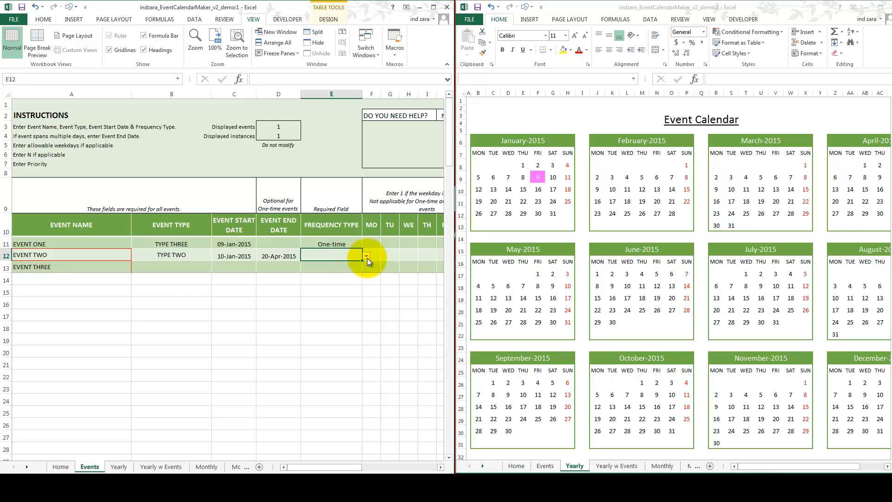
click(366, 257)
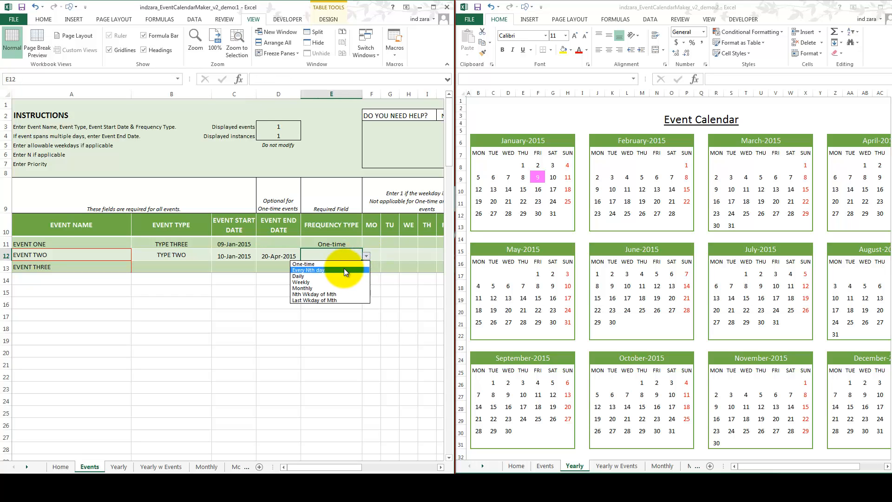
click(336, 269)
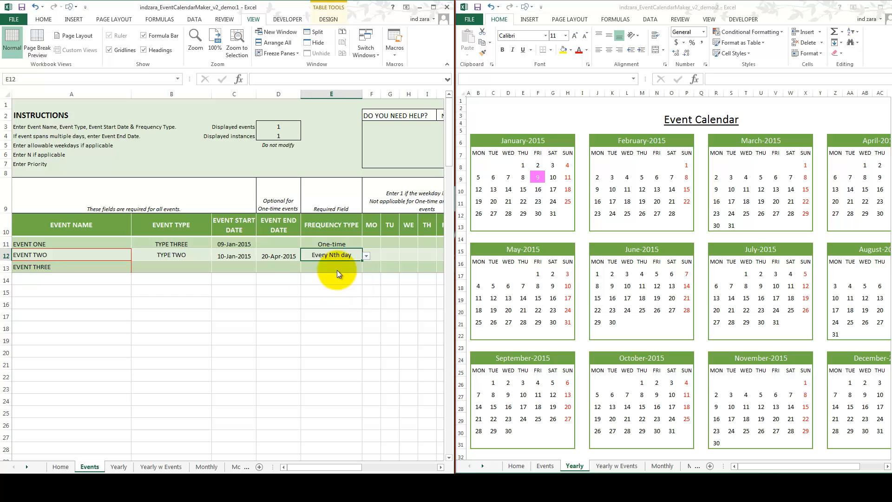
Step: Set EVENT TWO's N value to 2
key(Right)
key(Right)
key(Right)
key(Right)
key(Right)
key(Right)
key(Right)
key(Right)
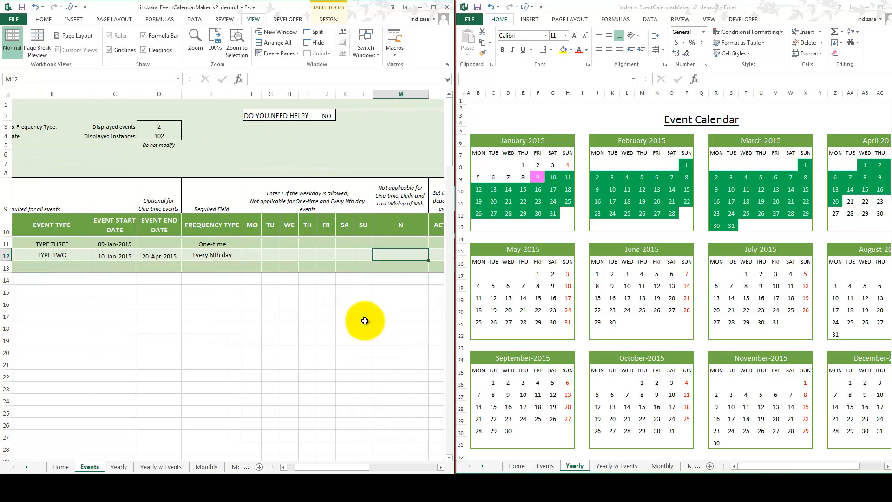
text(2)
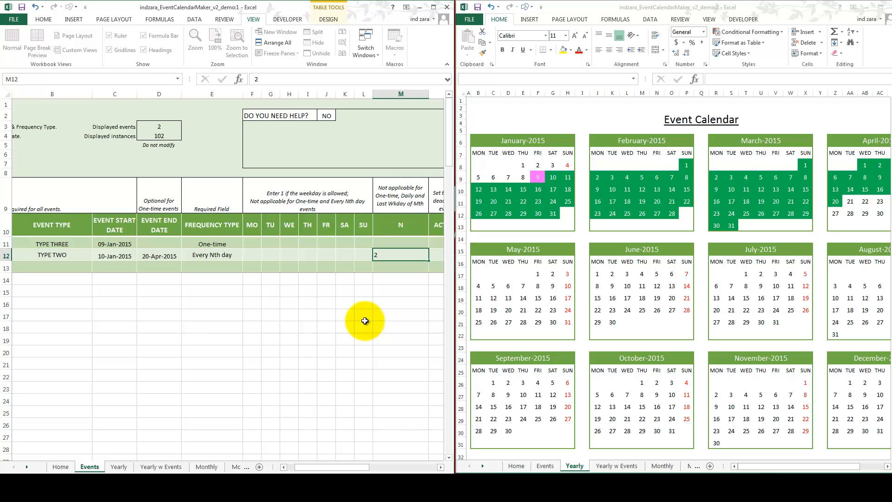
key(Return)
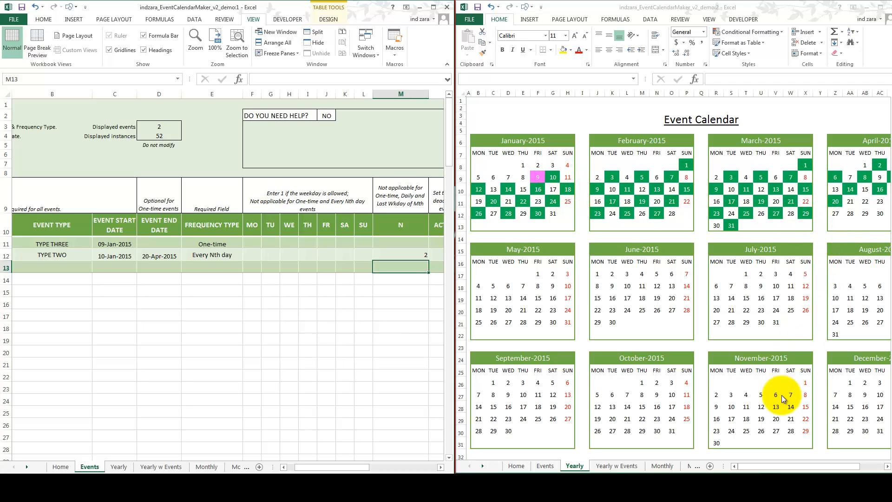
Step: Change EVENT TWO's frequency type to Daily
drag(806, 468, 836, 469)
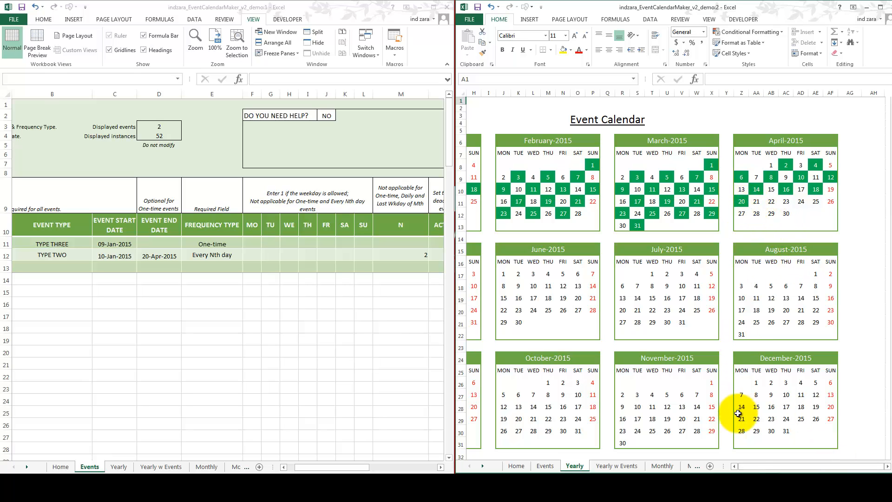
click(734, 466)
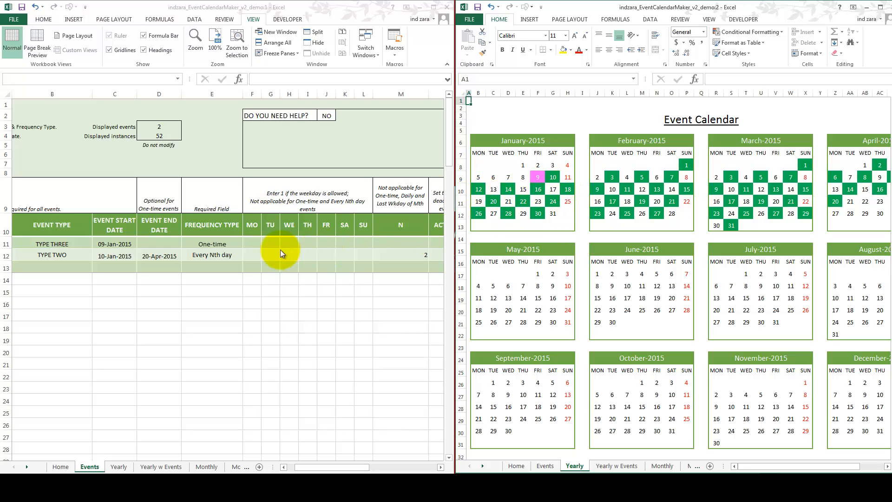
click(219, 255)
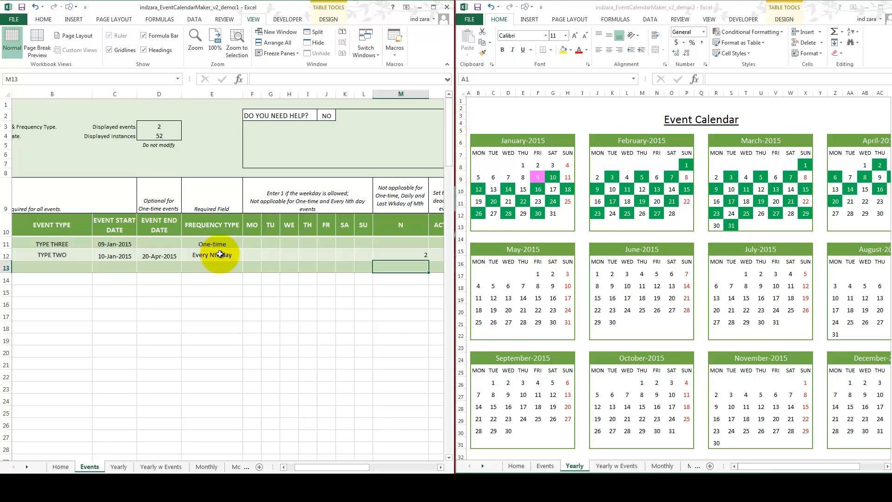
click(219, 254)
click(247, 256)
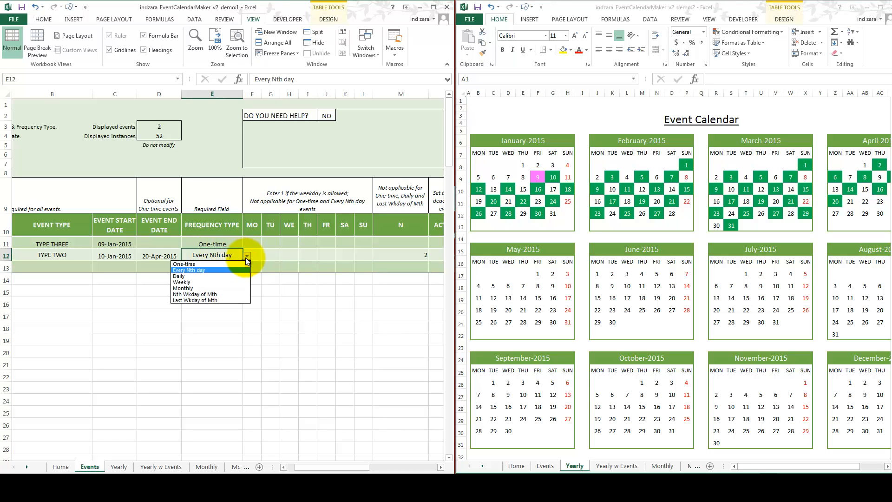
click(228, 277)
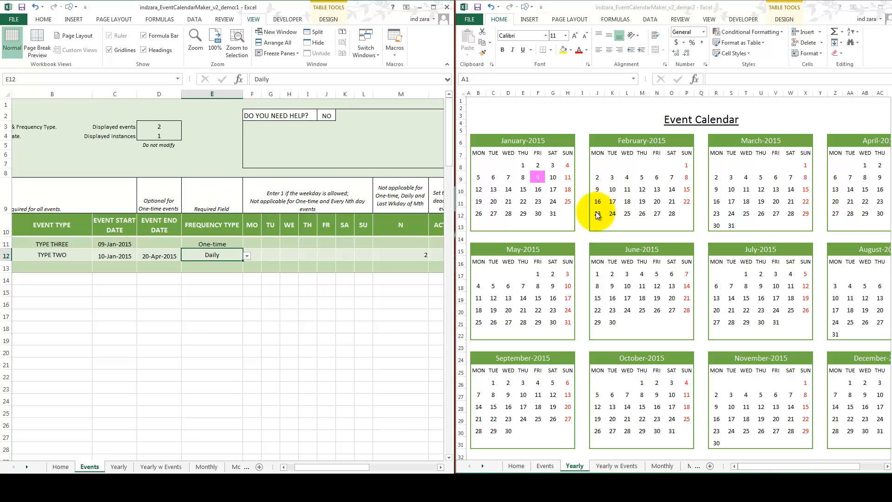
Step: Allow Monday, Tuesday and Wednesday for EVENT TWO by entering 1 for each of these weekdays
click(271, 255)
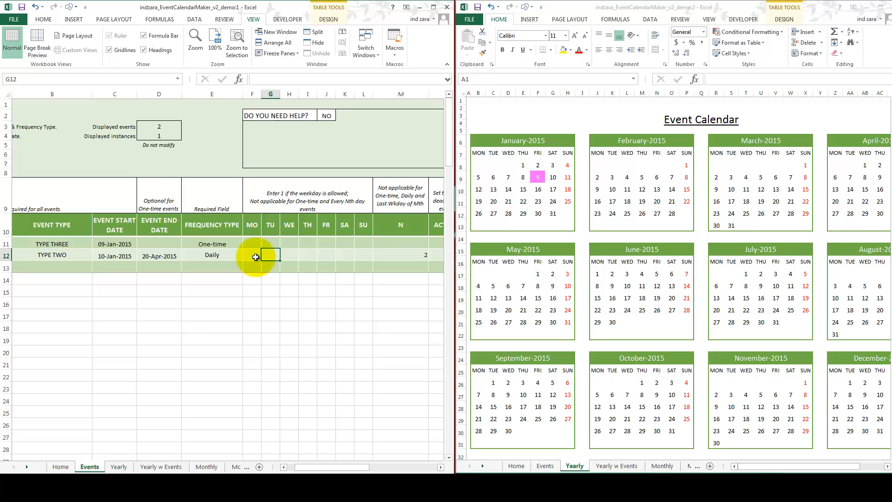
click(256, 257)
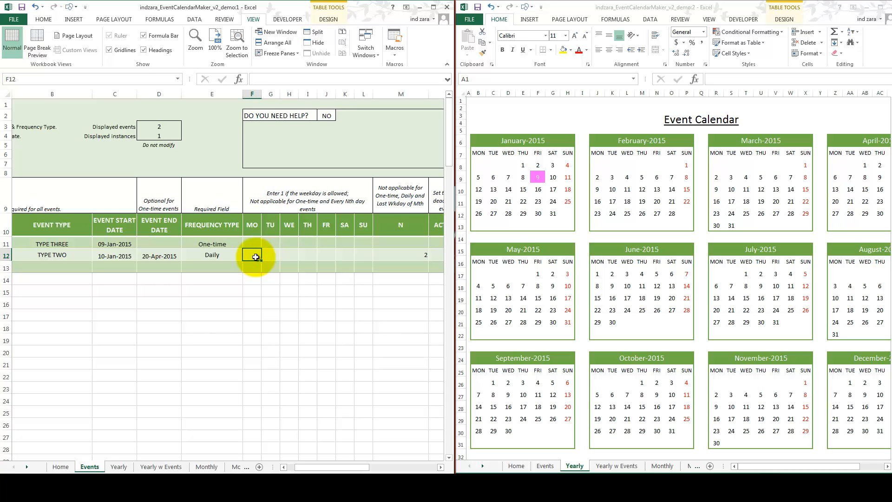
text(1)
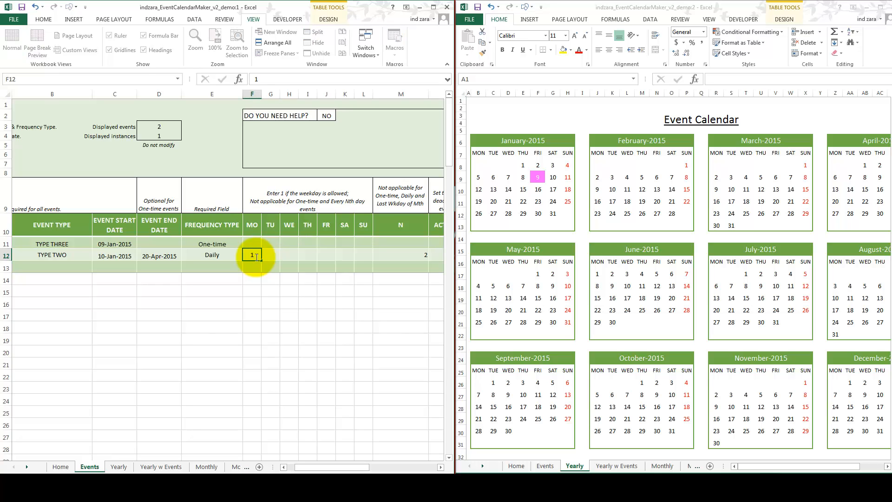
key(Tab)
text(1)
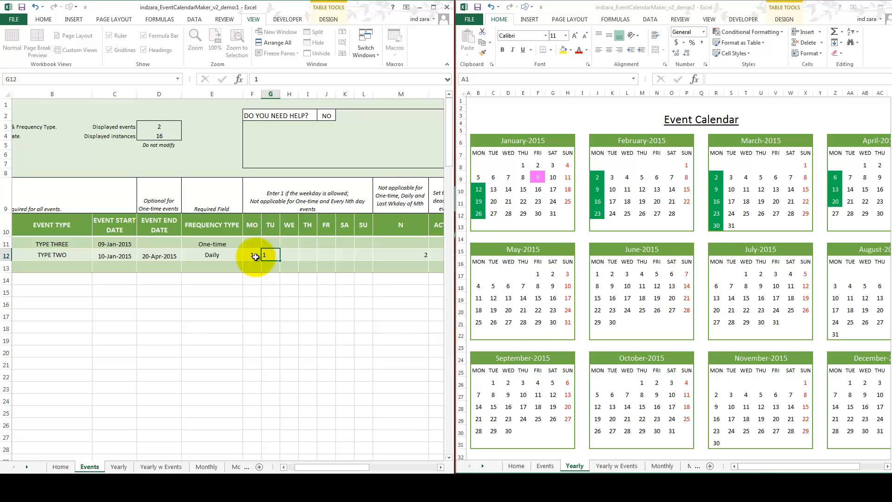
key(Tab)
text(1)
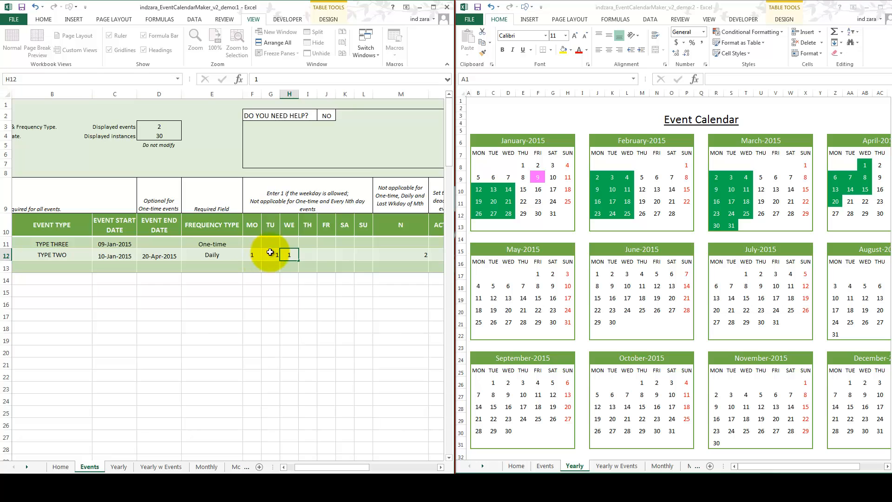
Step: Clear EVENT TWO's N value, which the Daily frequency type does not use
key(Tab)
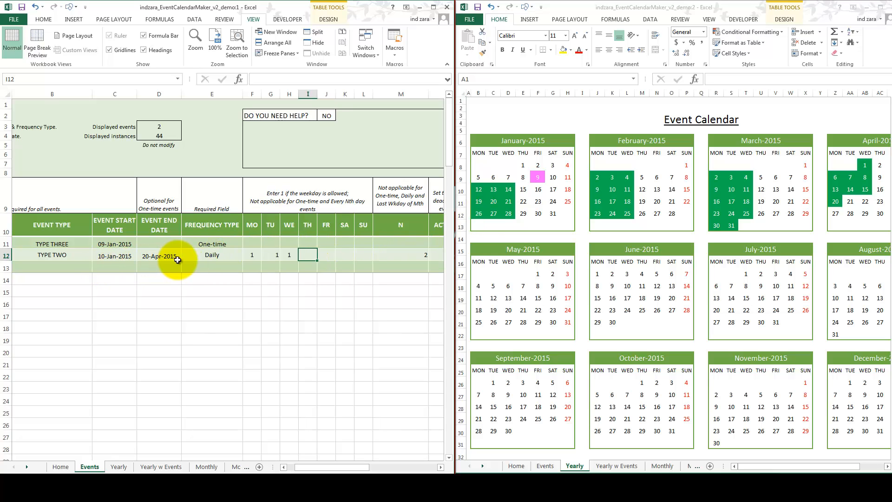
click(230, 255)
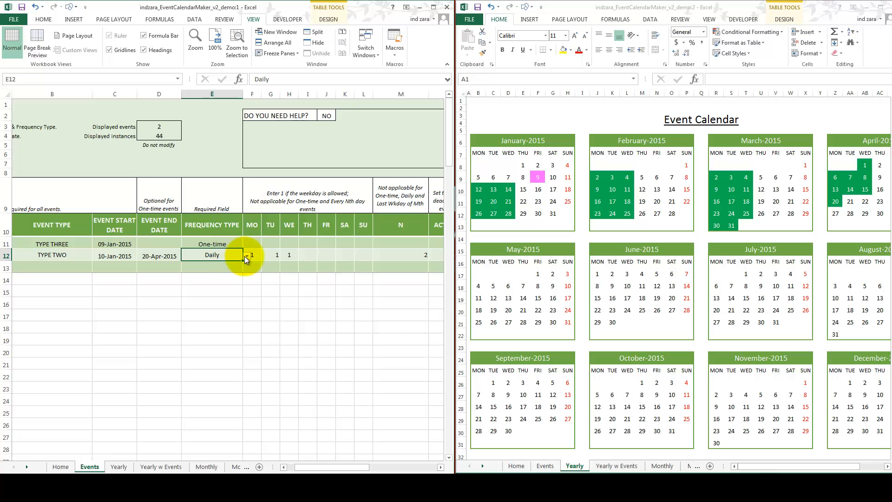
click(399, 257)
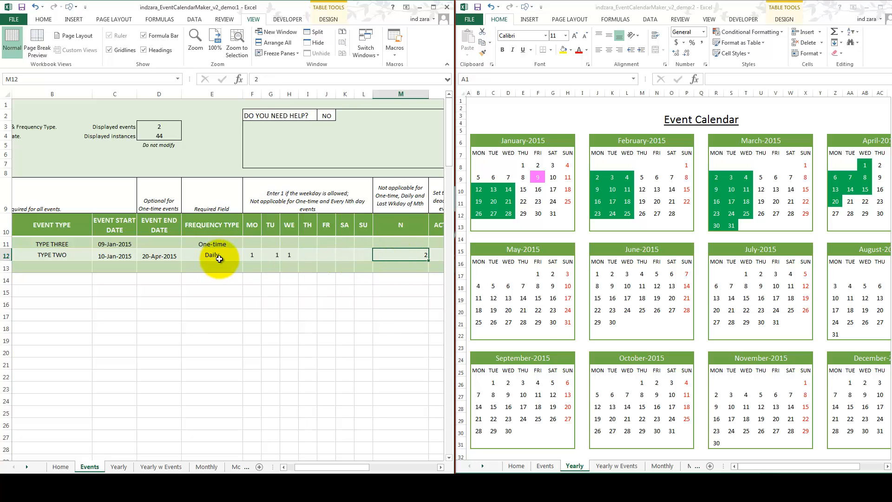
key(Delete)
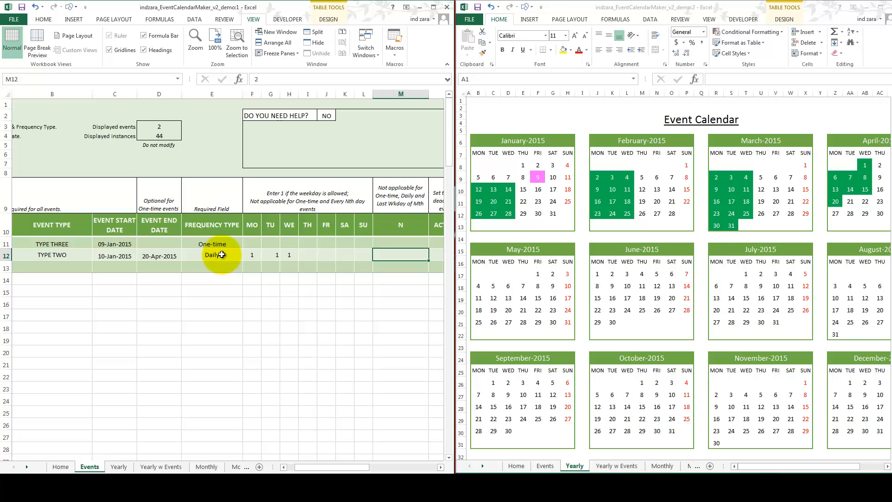
Step: Change EVENT TWO's frequency type to Weekly and set its N value to 2
click(221, 255)
click(245, 256)
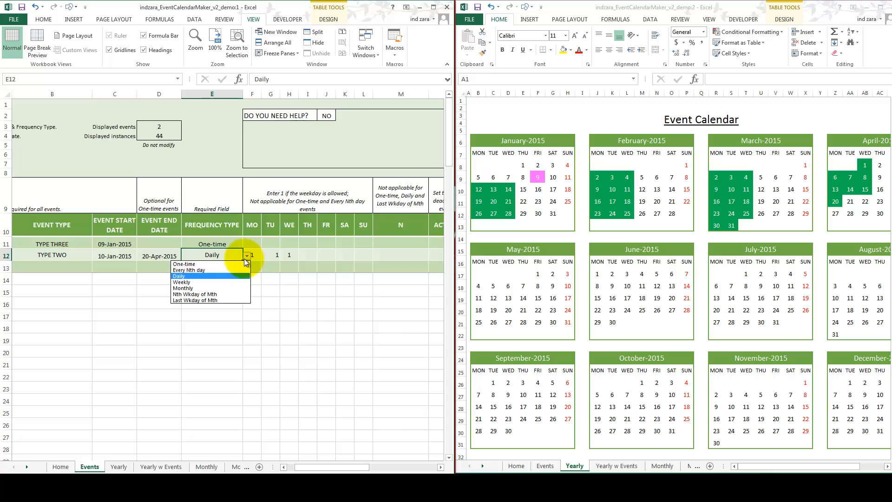
click(222, 281)
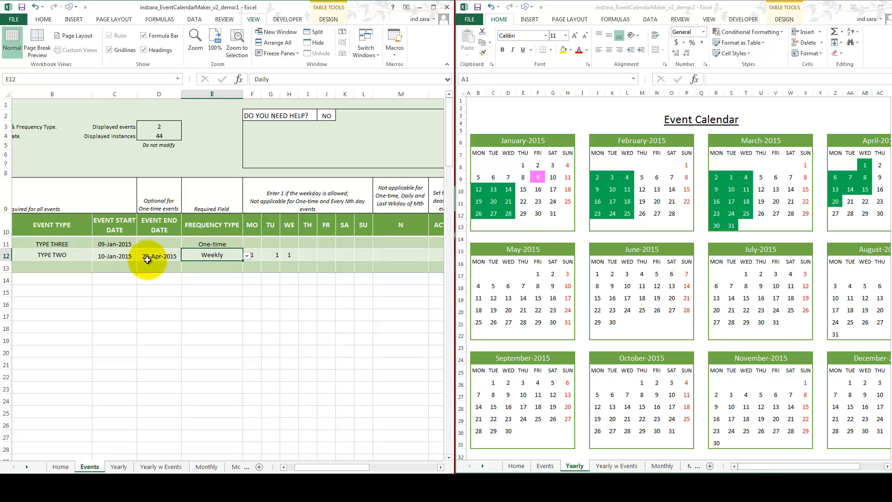
click(252, 254)
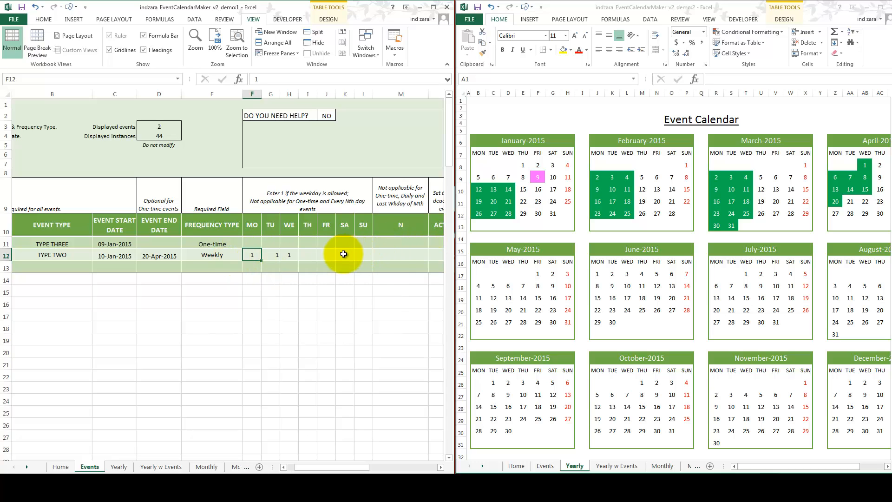
click(390, 258)
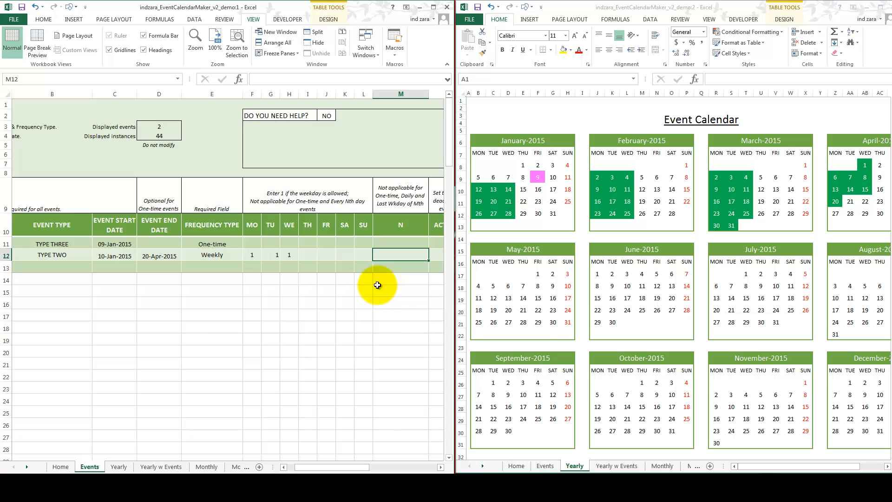
text(2)
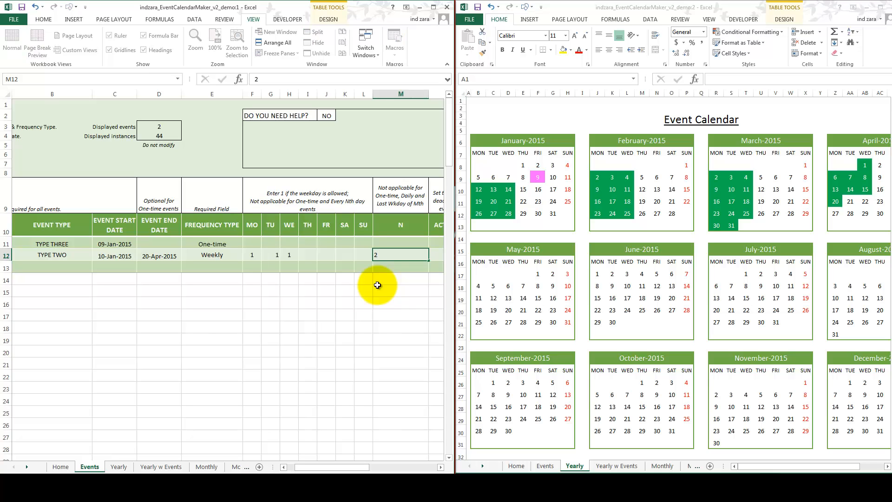
key(Return)
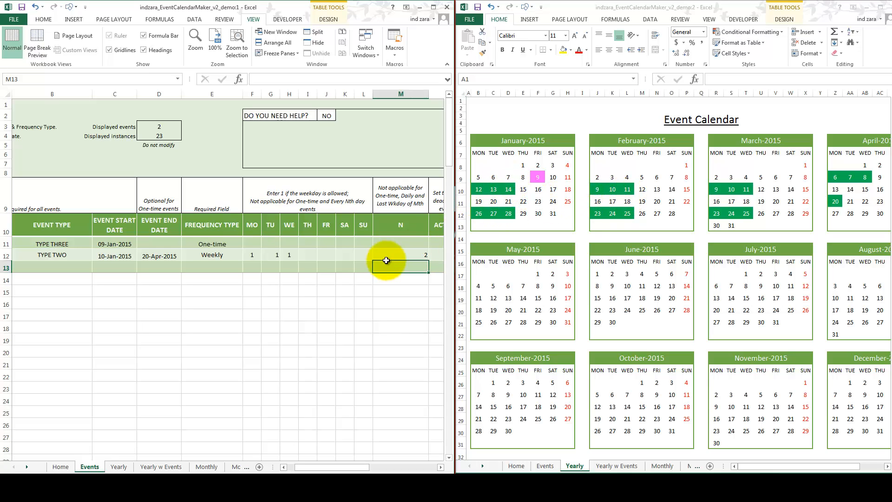
Step: Clear EVENT TWO's Tuesday and Wednesday entries and change its frequency type to Monthly
drag(279, 258, 257, 258)
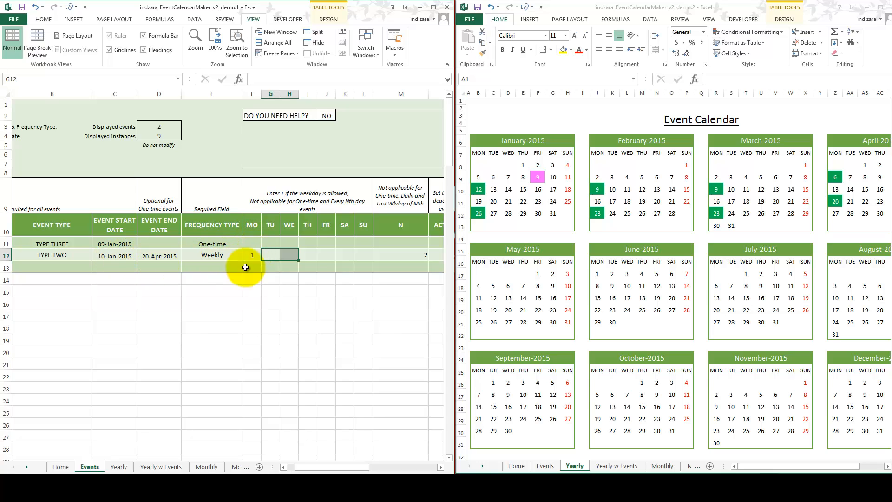
click(241, 255)
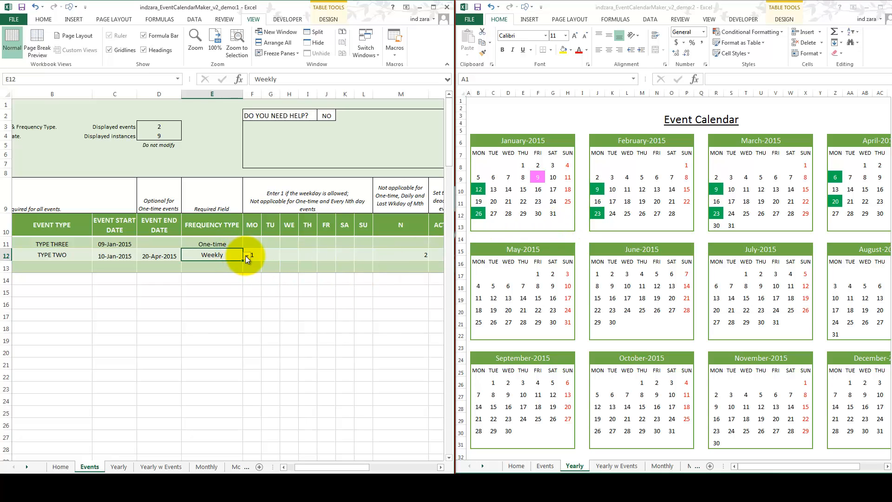
click(246, 256)
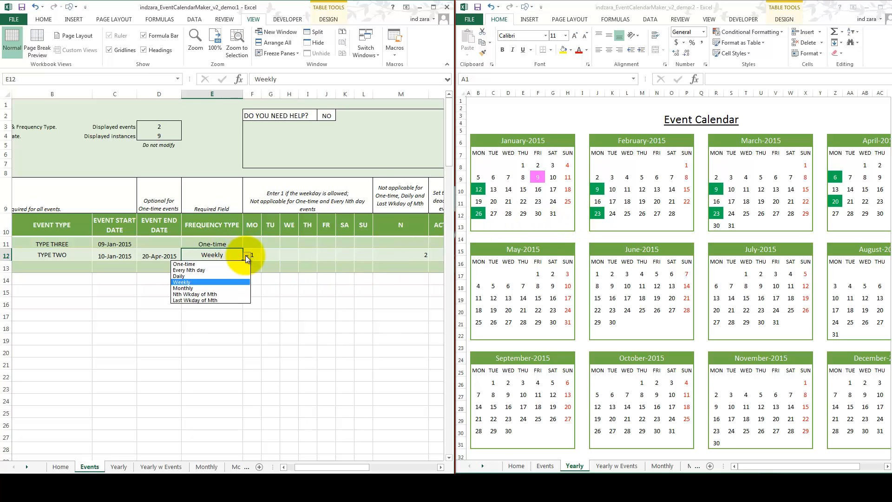
click(213, 288)
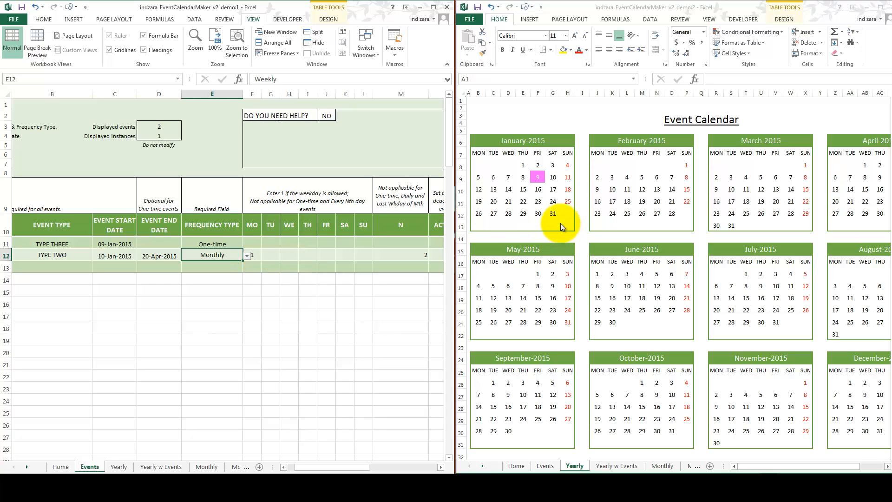
Step: Allow Tuesday through Sunday for EVENT TWO by entering 1 for each of these weekdays
click(415, 255)
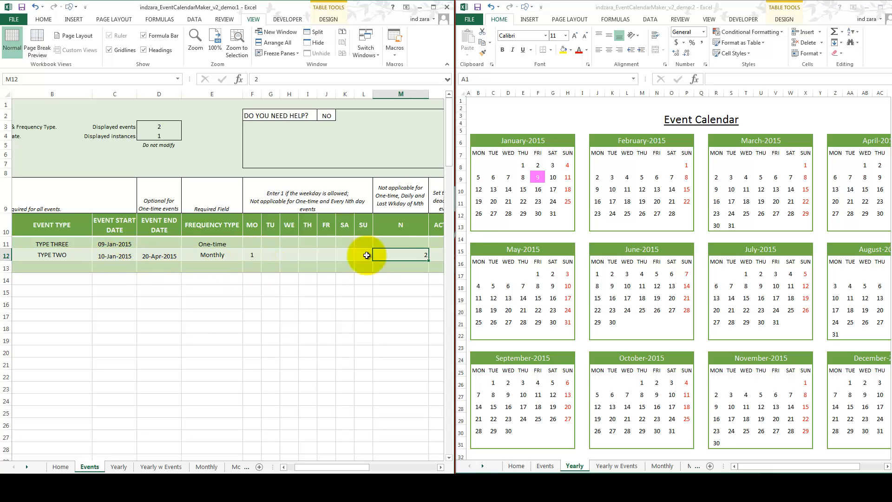
drag(269, 253, 359, 254)
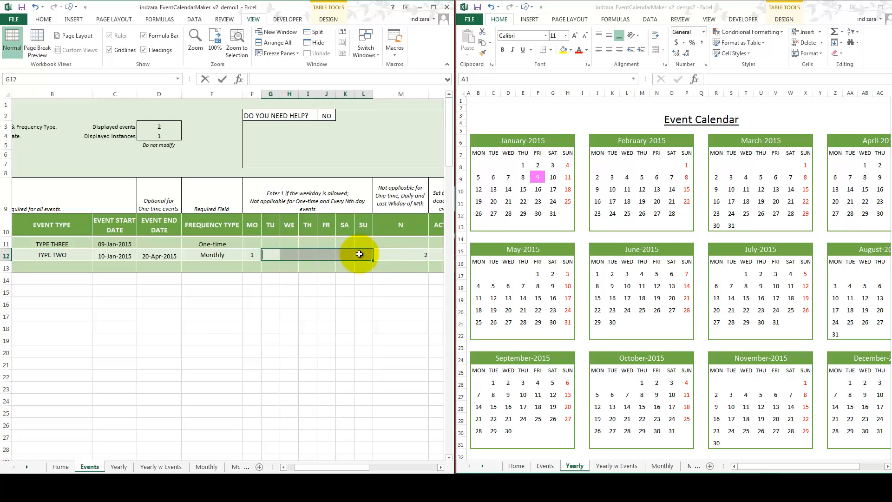
text(1)
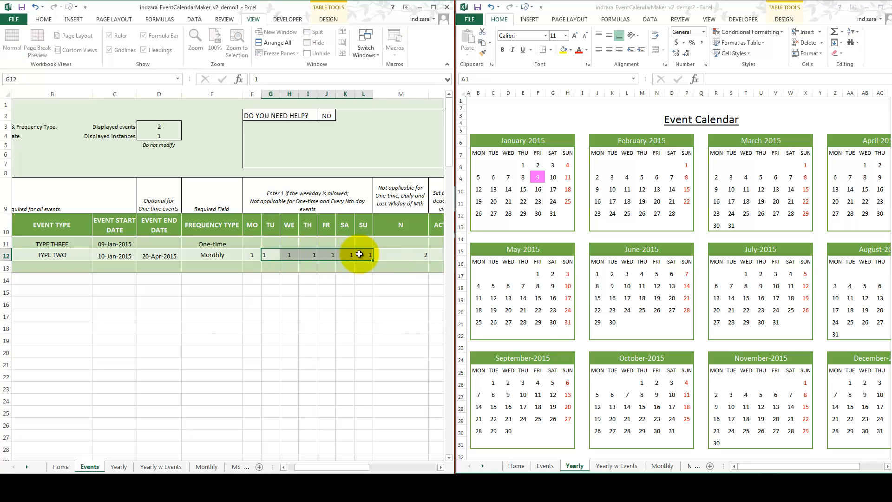
key(ctrl+Return)
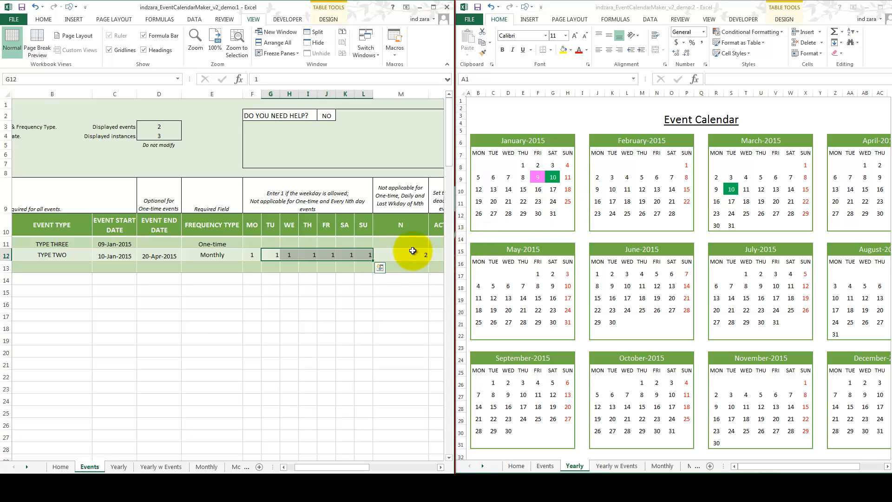
Step: Clear EVENT TWO's N value to preview the monthly recurrence through April 2015, and restore N to 2
click(398, 253)
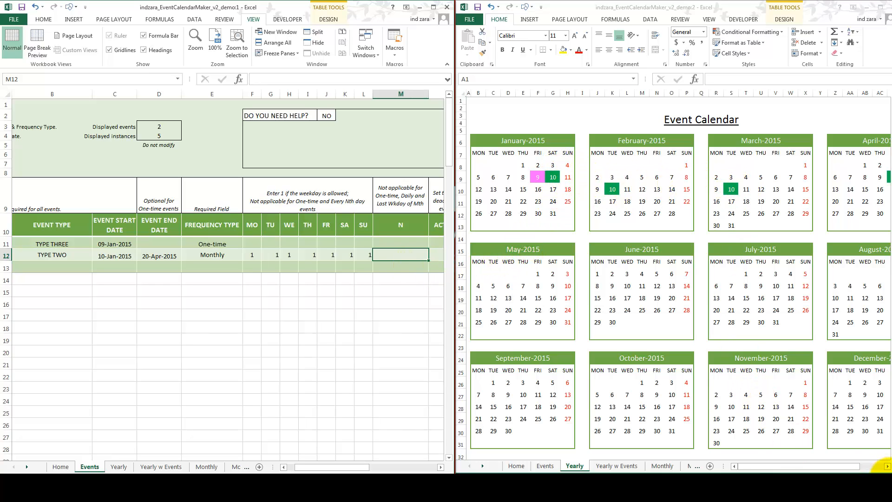
click(887, 468)
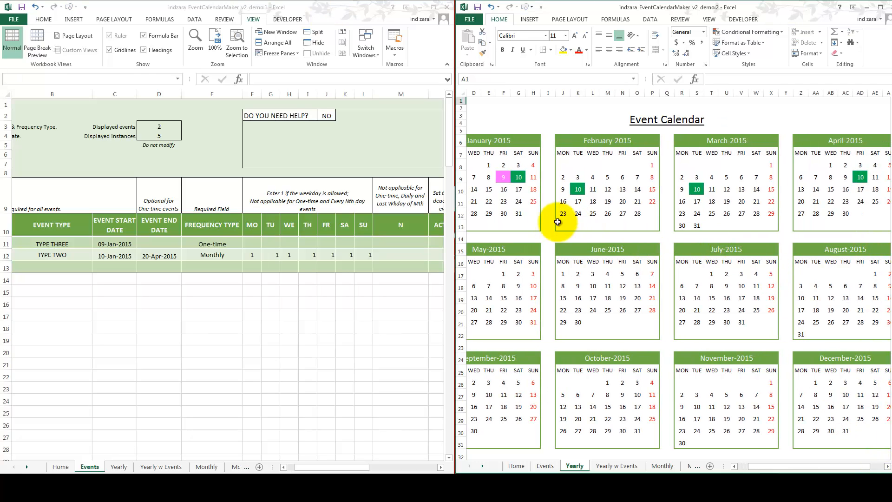
click(411, 252)
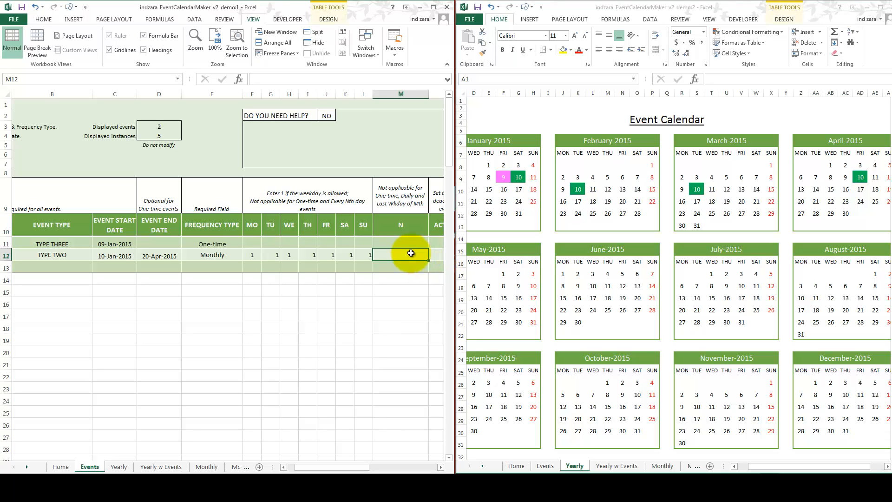
text(2)
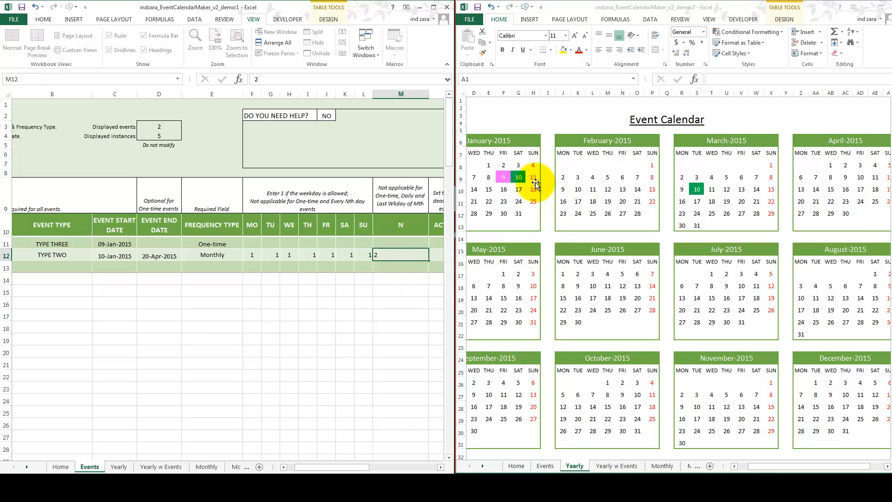
key(Return)
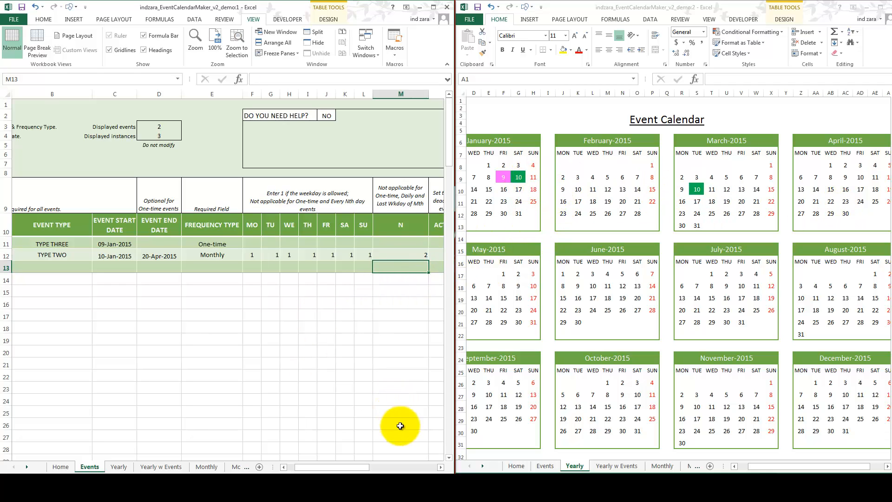
Step: Exclude weekends for EVENT TWO by clearing its Saturday and Sunday entries
click(241, 257)
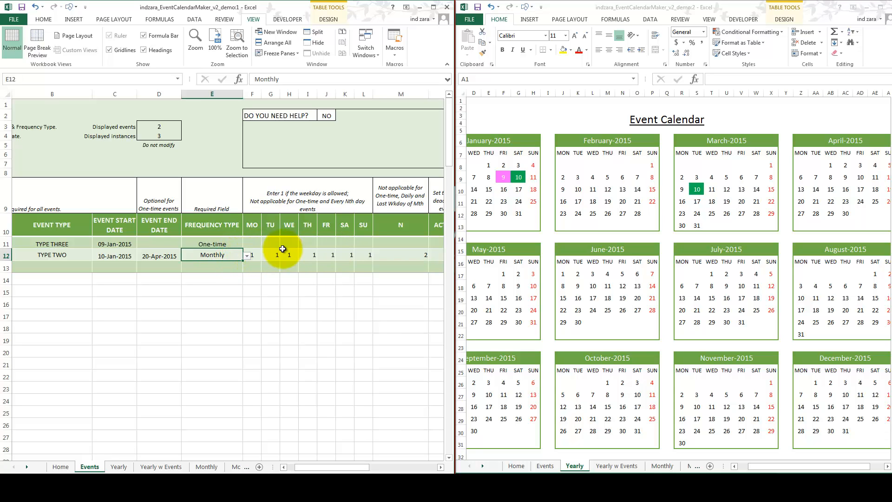
click(347, 254)
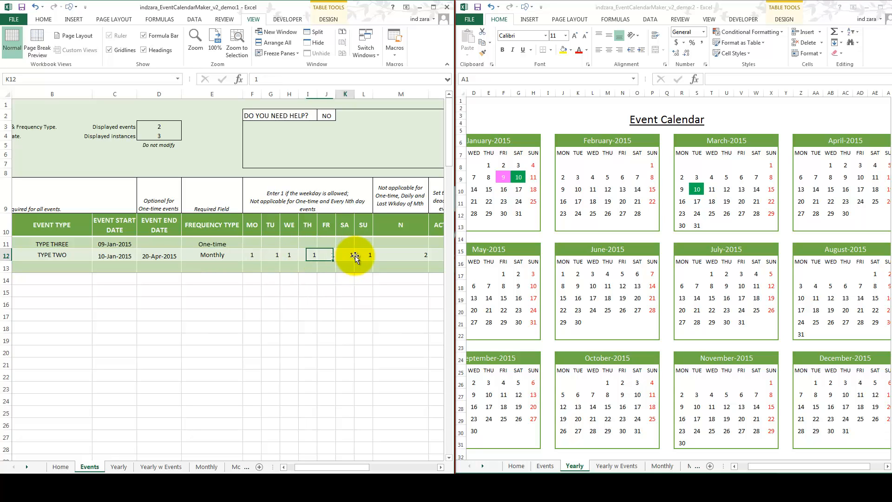
key(Delete)
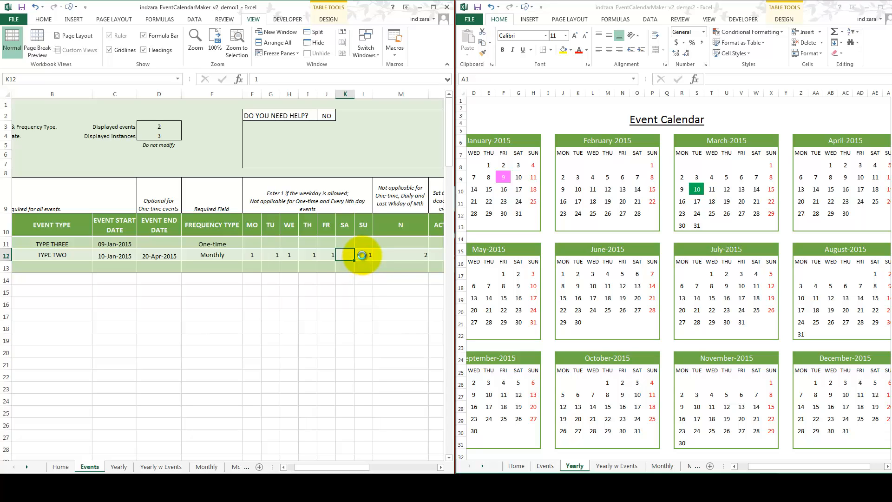
click(362, 254)
key(Delete)
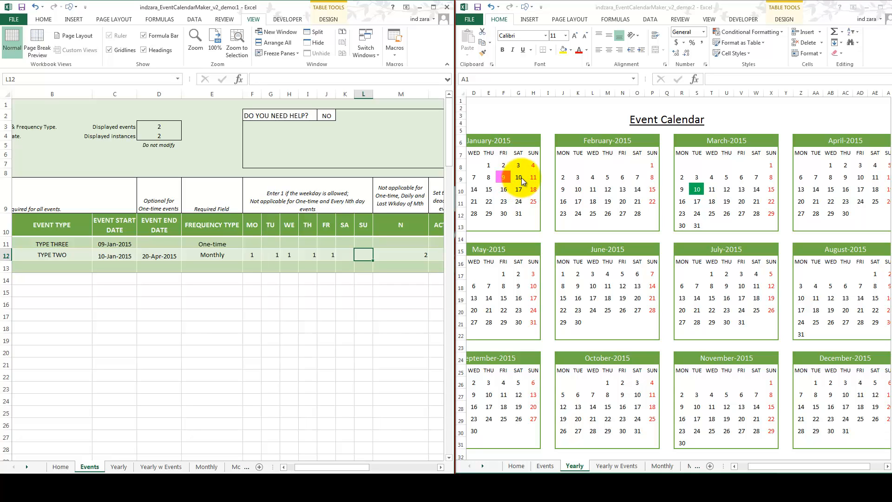
click(352, 253)
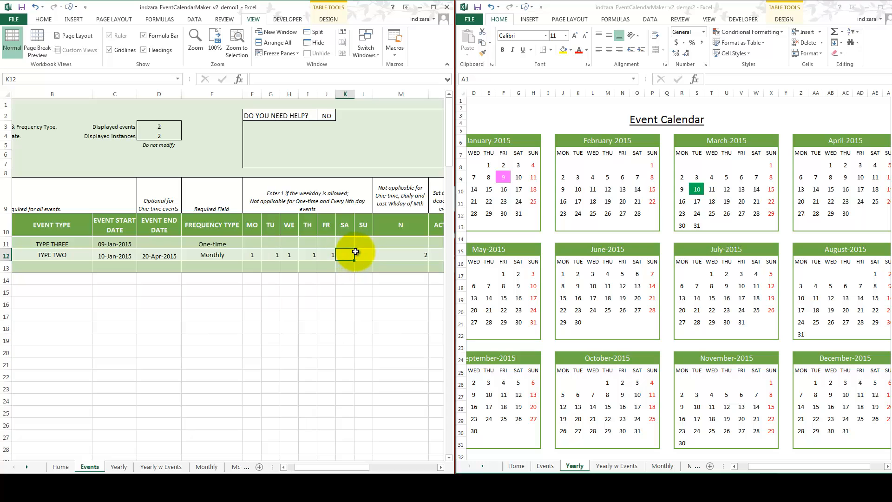
drag(355, 252, 364, 255)
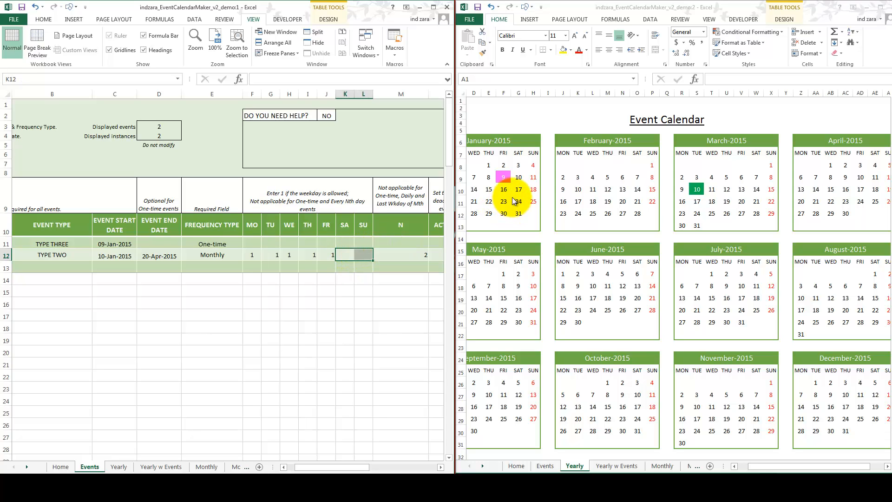
Step: Change EVENT TWO's frequency type to Nth Wkday of Mth
click(238, 257)
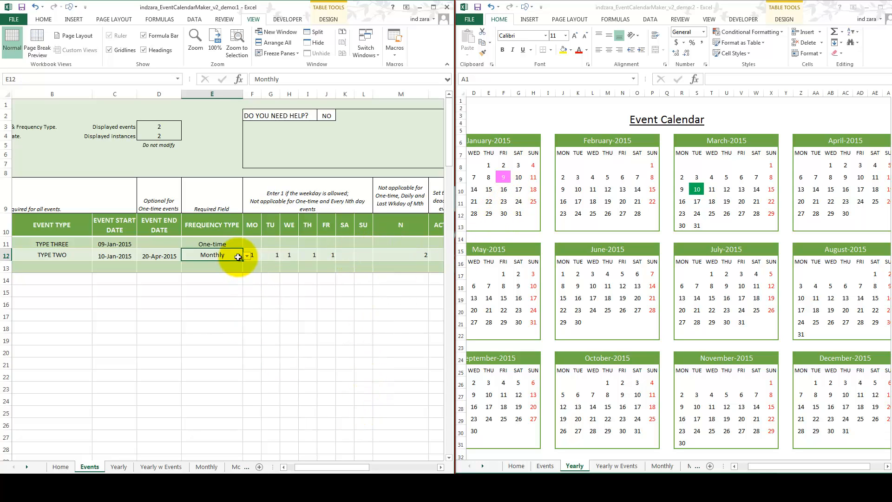
click(247, 255)
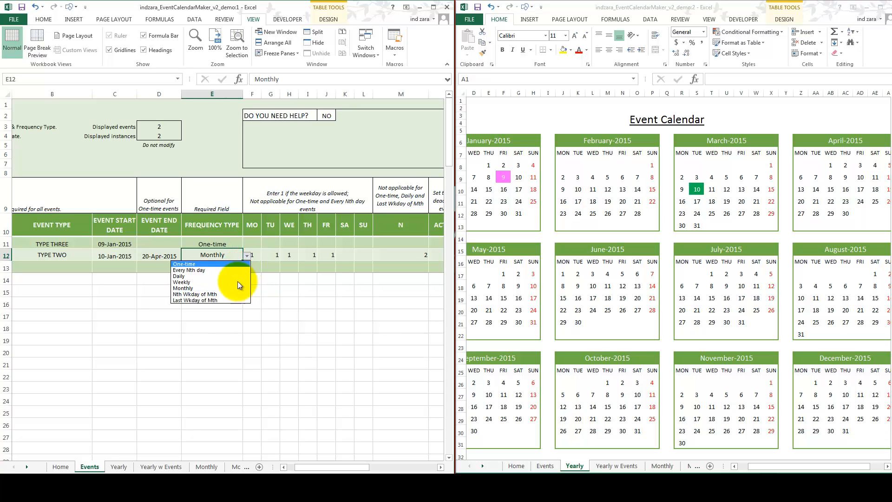
click(230, 292)
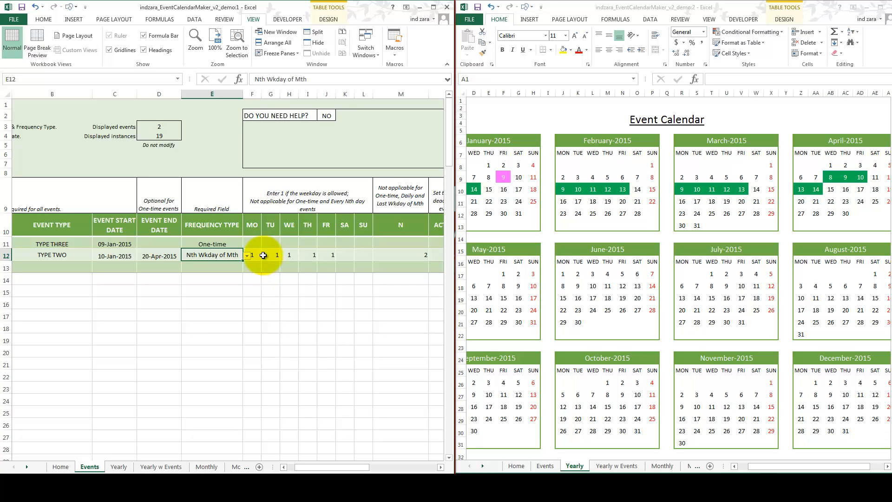
Step: Clear EVENT TWO's Tuesday through Friday entries, leaving only Monday allowed
click(253, 255)
click(271, 255)
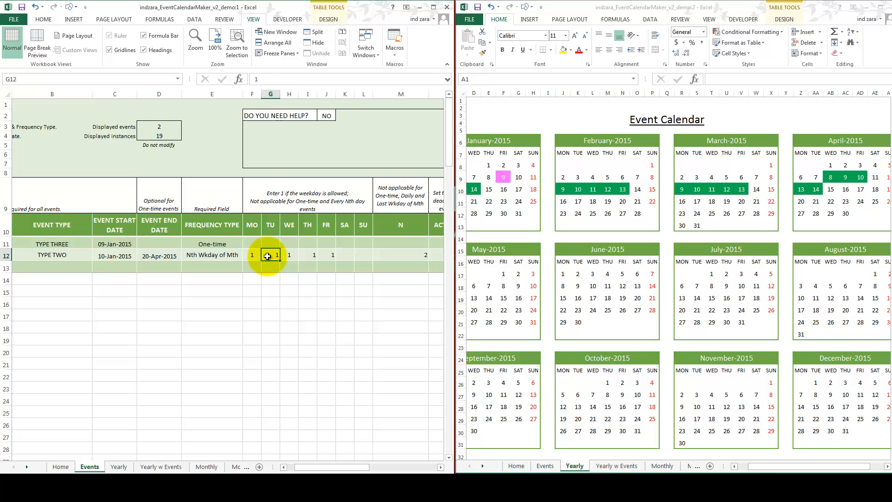
drag(286, 254, 321, 252)
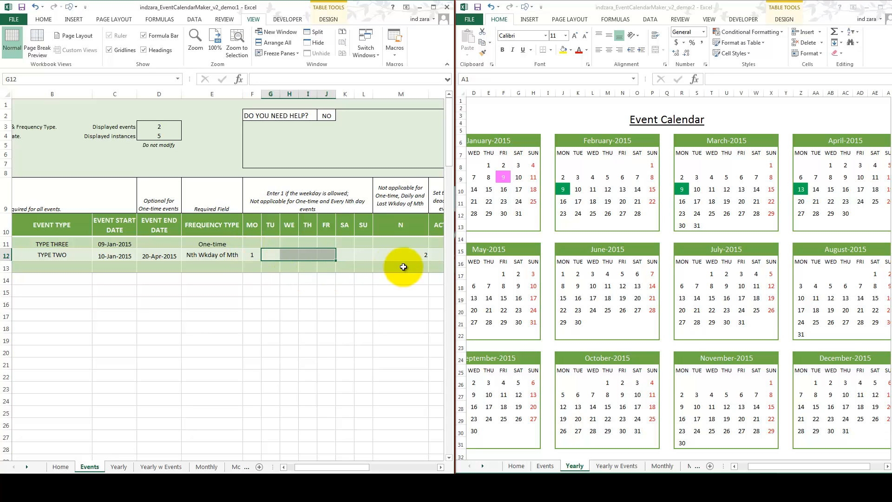
click(421, 260)
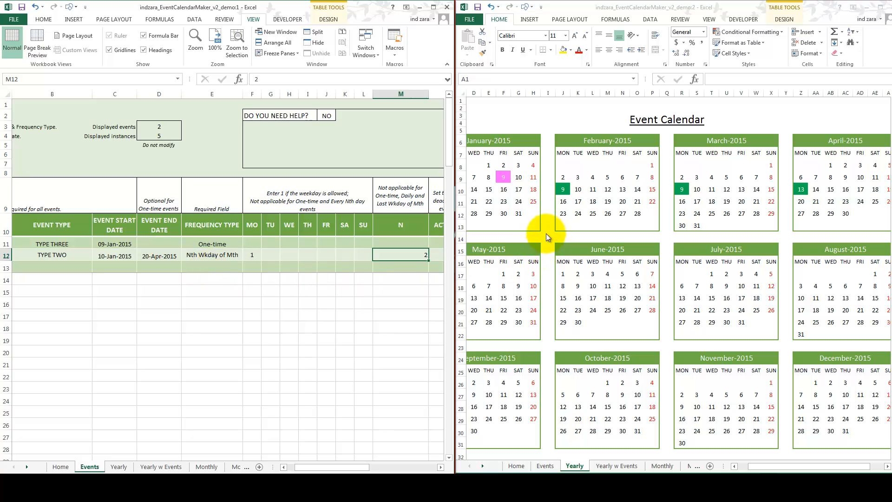
Step: Allow Friday as well for EVENT TWO's Nth Wkday of Mth recurrence by entering 1 in its Friday field
click(533, 194)
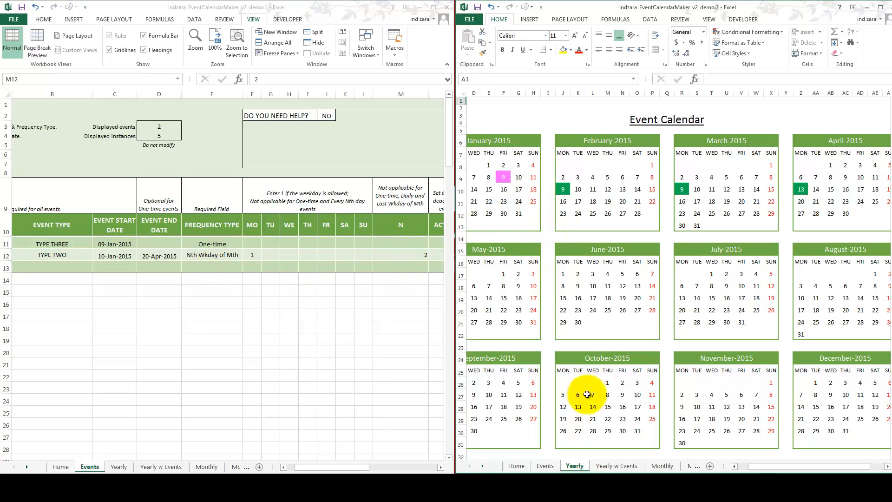
click(734, 466)
click(734, 466)
click(734, 466)
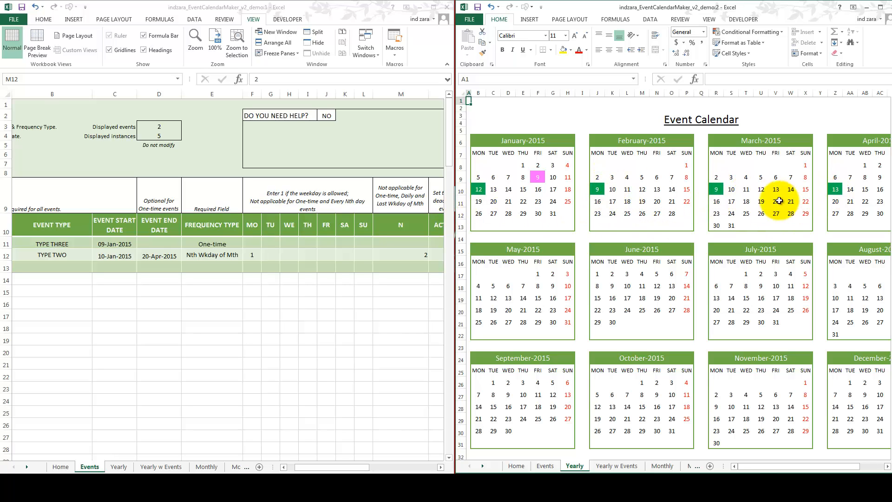
click(271, 258)
click(326, 252)
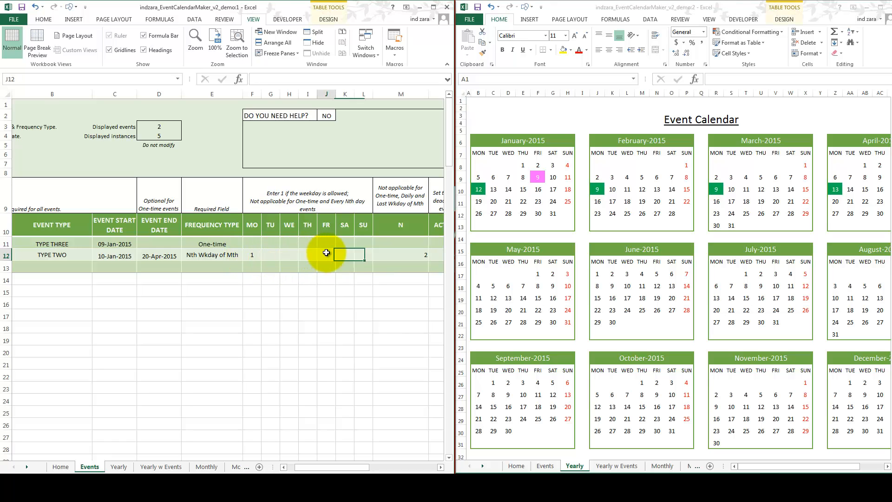
text(1)
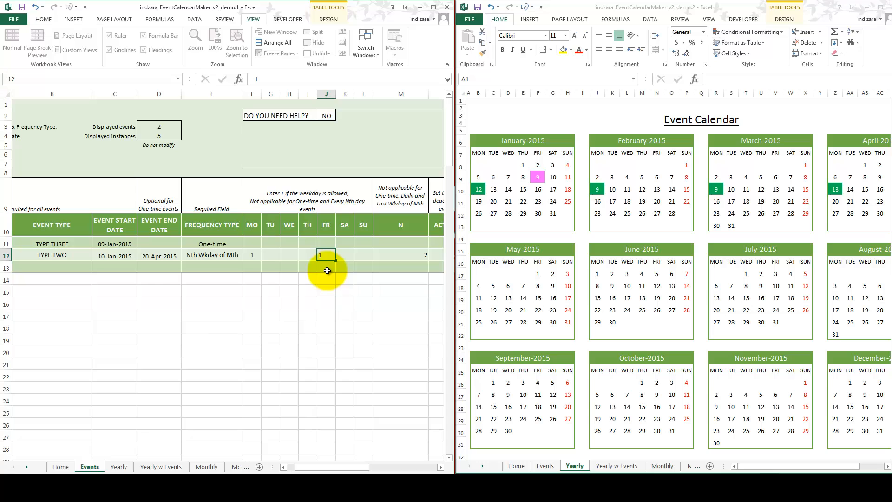
key(Tab)
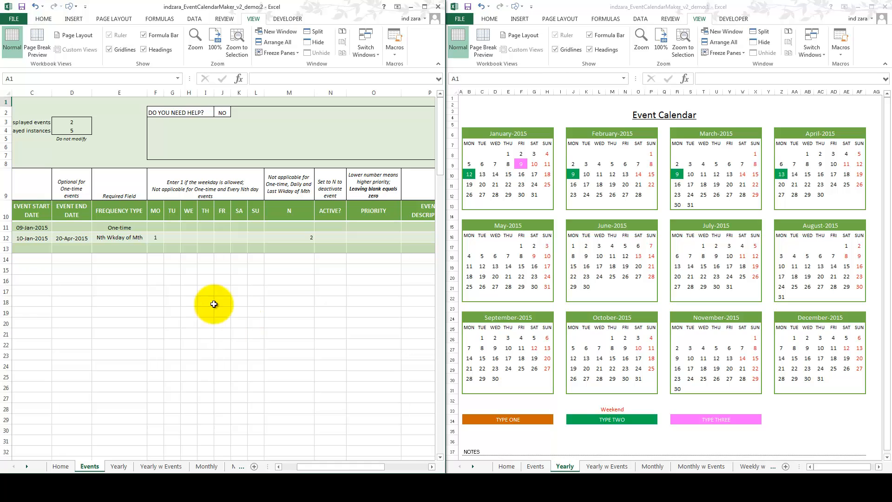
Step: Change EVENT TWO's frequency type to Last Wkday of Mth, with Monday set to 1 as the allowed weekday
click(128, 240)
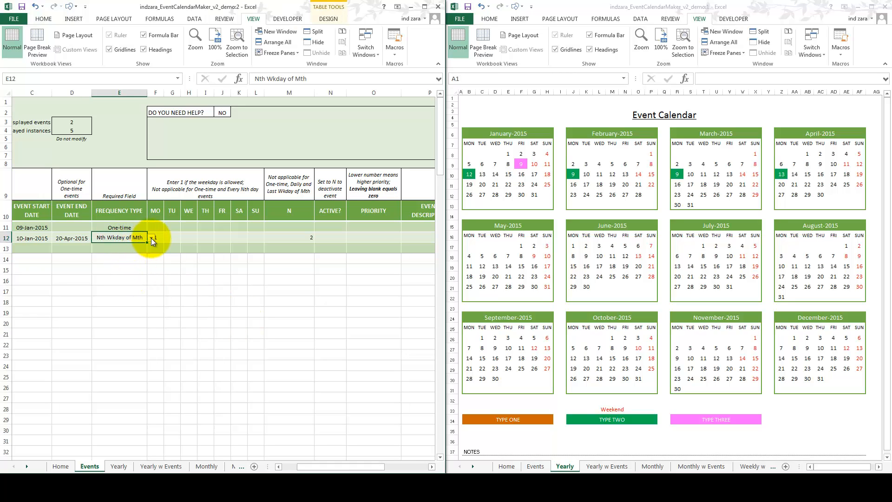
click(152, 237)
click(136, 278)
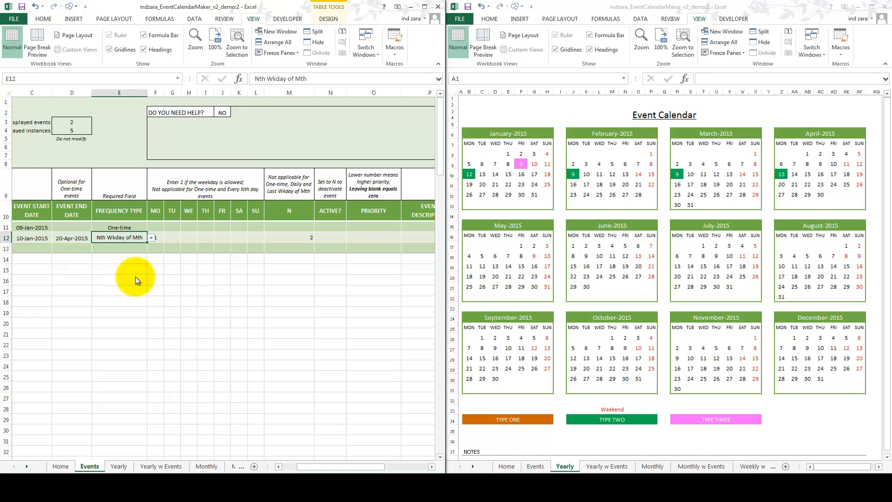
click(160, 237)
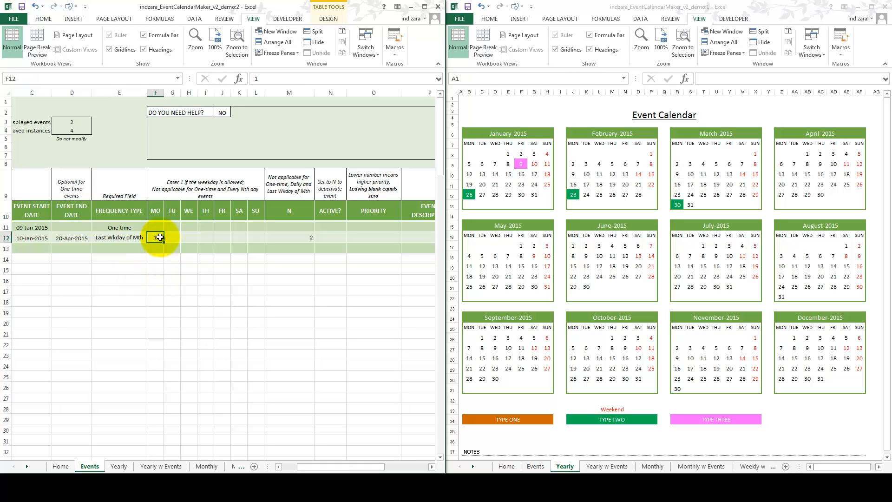
text(1)
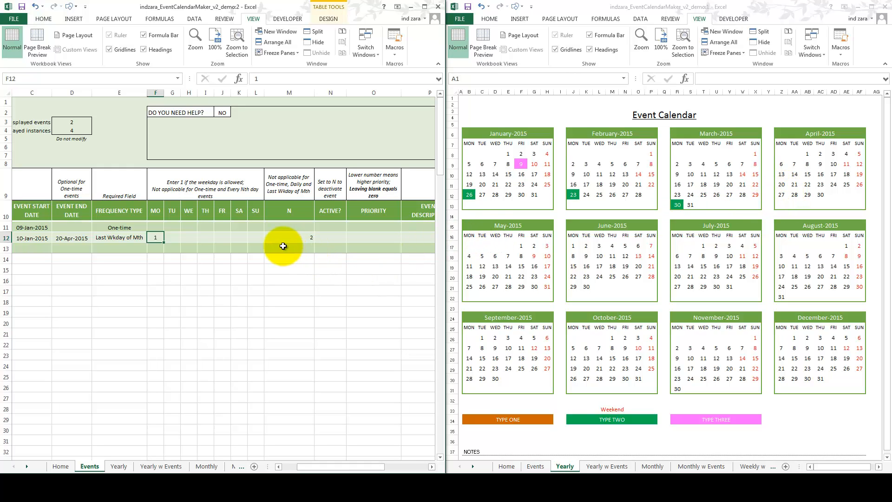
click(138, 239)
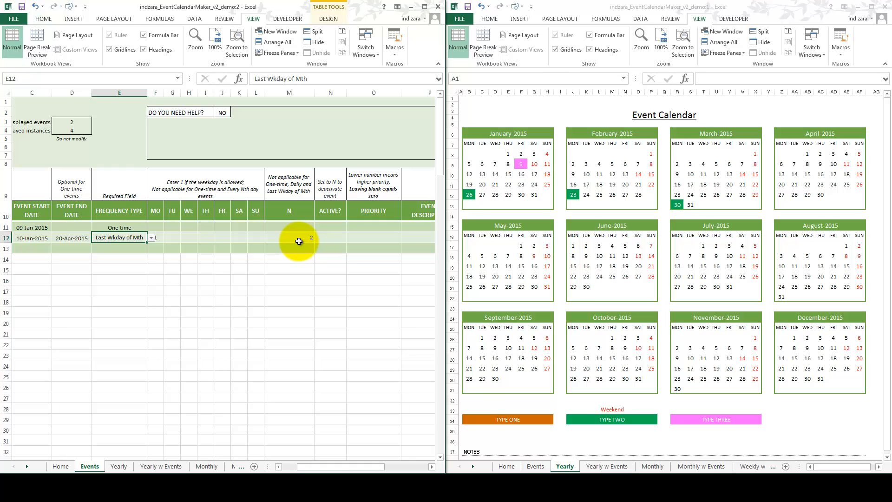
Step: Examine the Active? fields of both events and the Priority field of EVENT ONE
click(332, 227)
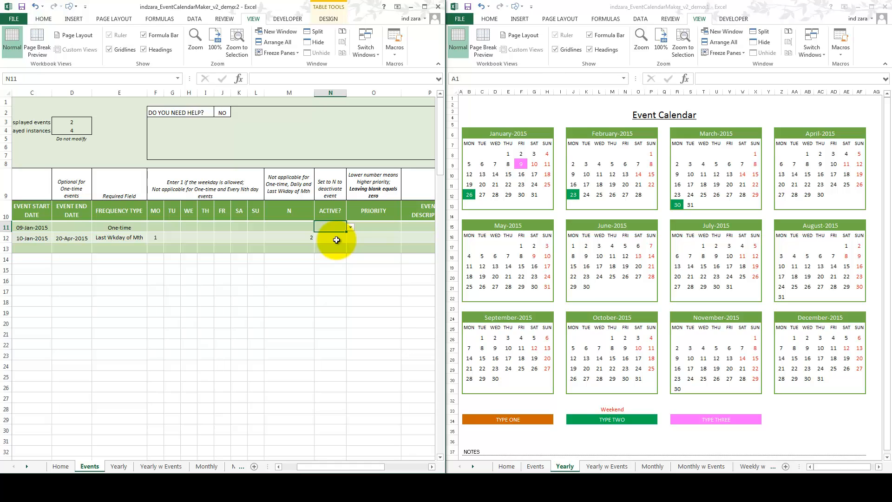
click(336, 240)
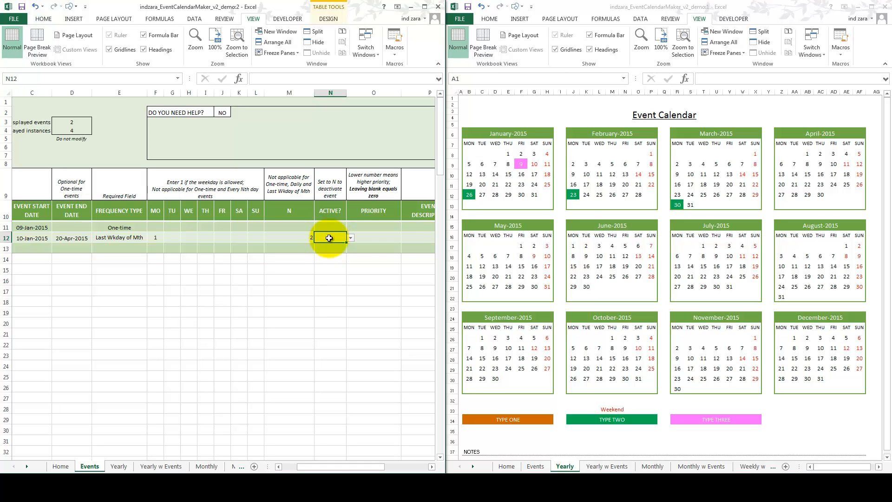
click(388, 227)
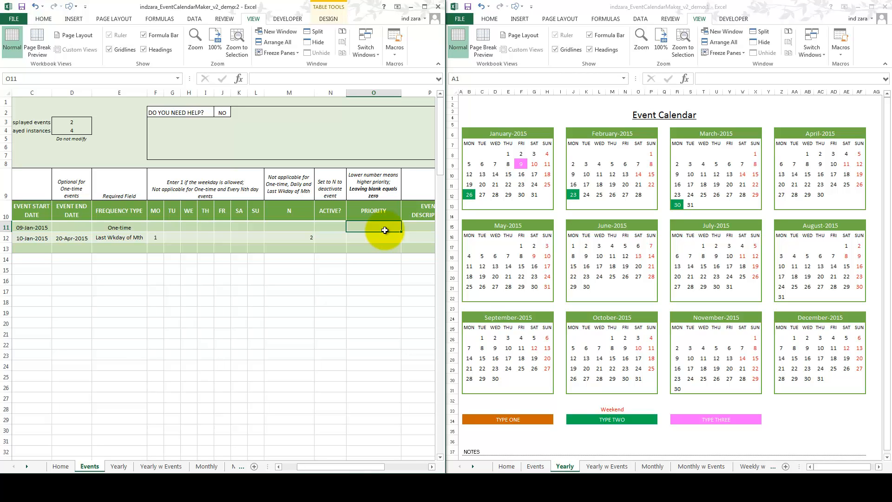
Step: Set EVENT TWO's start date to 1/9/2015 so it begins on the same day as EVENT ONE
click(41, 238)
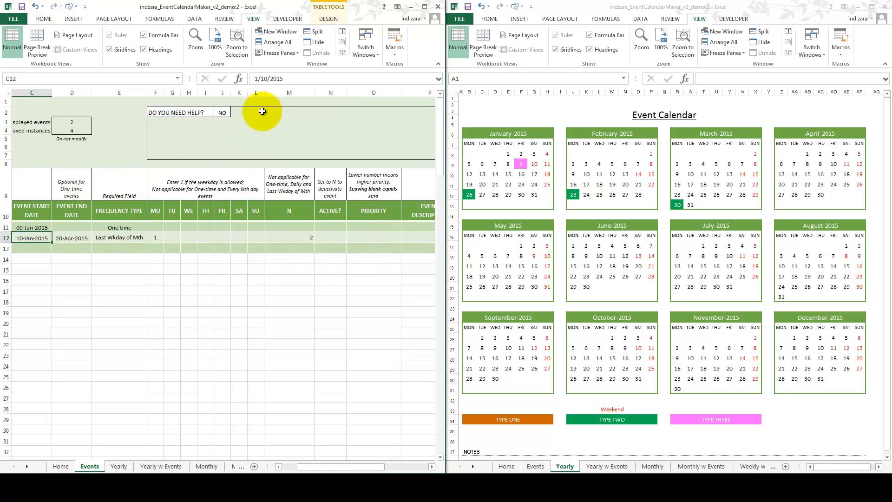
click(268, 79)
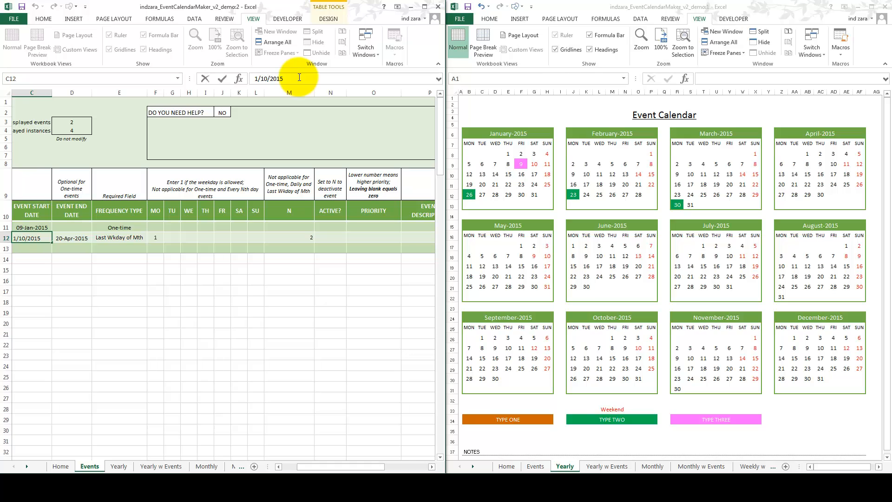
key(BackSpace)
key(BackSpace)
text(9)
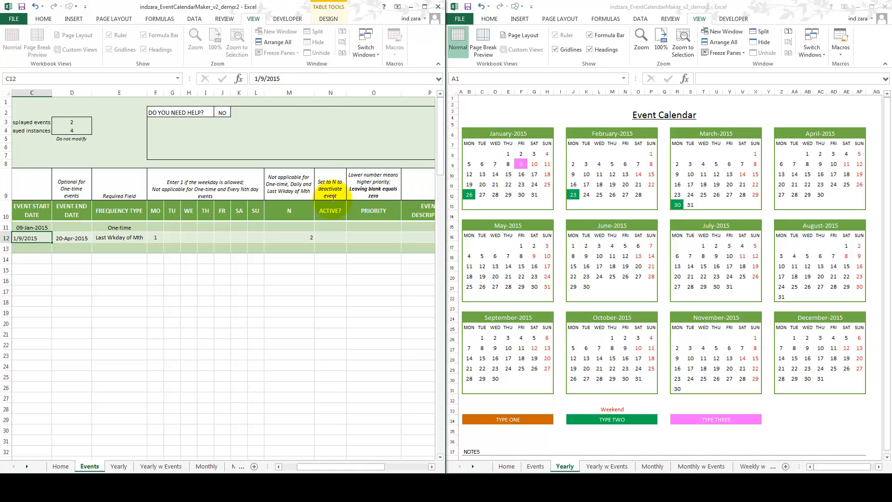
key(ctrl+Return)
key(Return)
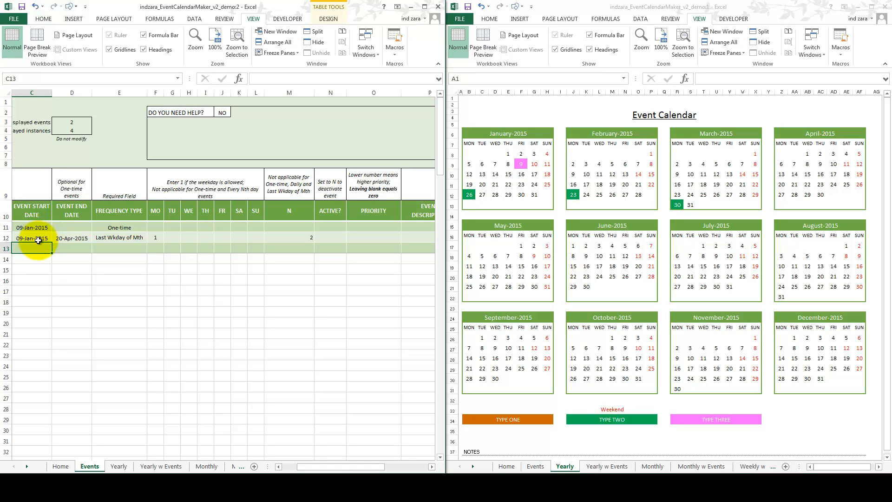
Step: Change EVENT TWO's frequency type to Weekly
click(114, 238)
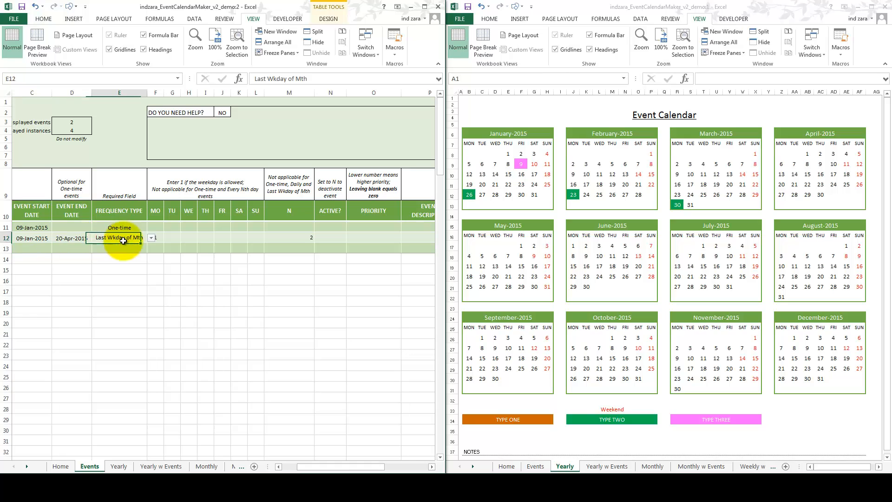
click(151, 238)
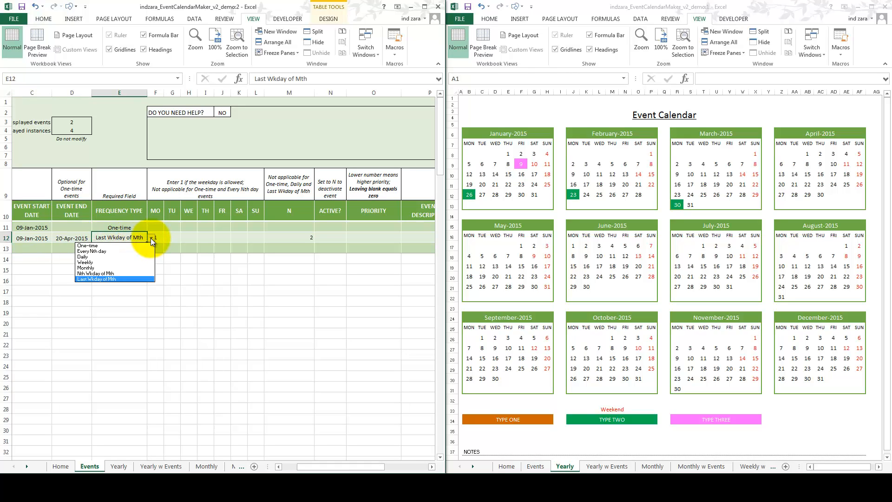
click(112, 262)
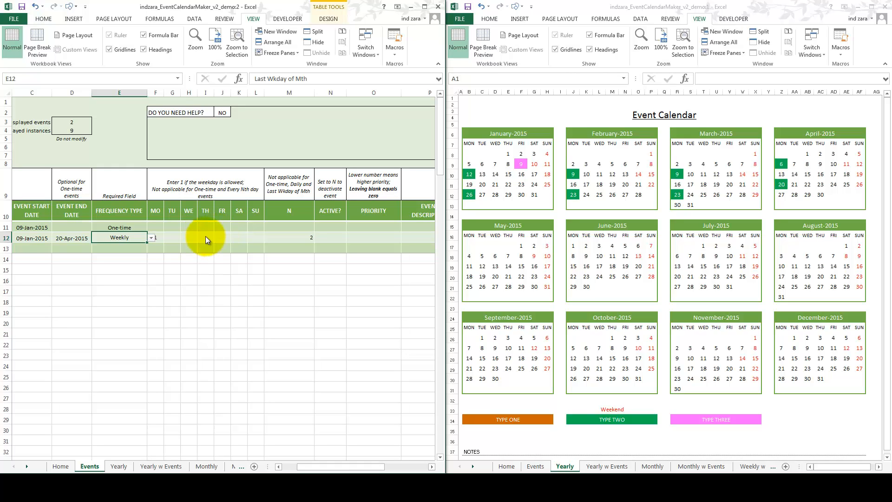
Step: Make Friday the only allowed weekday for EVENT TWO by entering 1 there, and clear its N and Monday values
click(216, 234)
text(1)
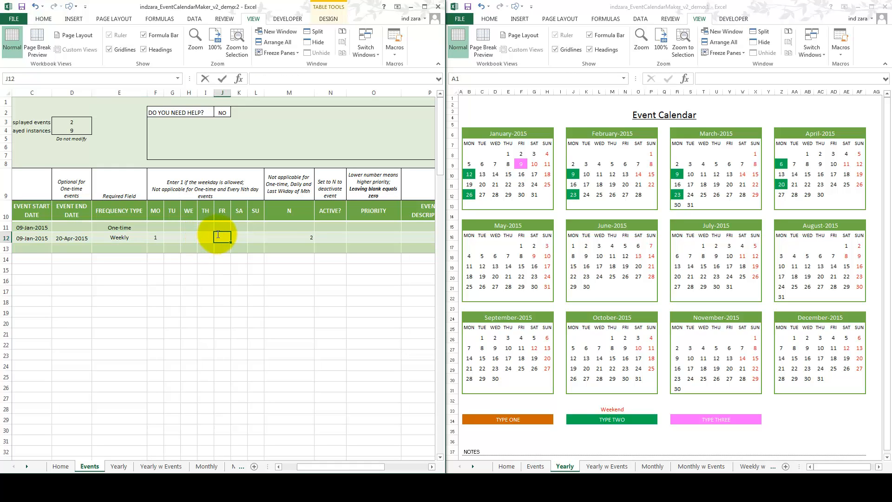
click(296, 239)
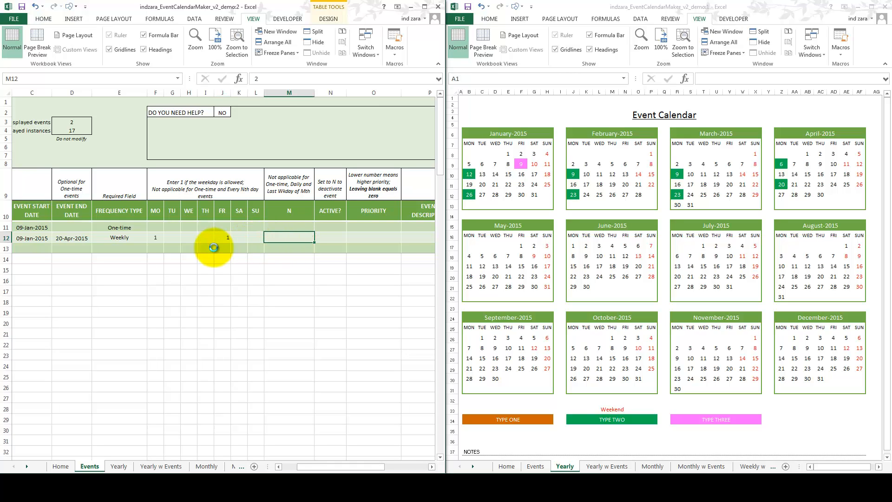
click(156, 237)
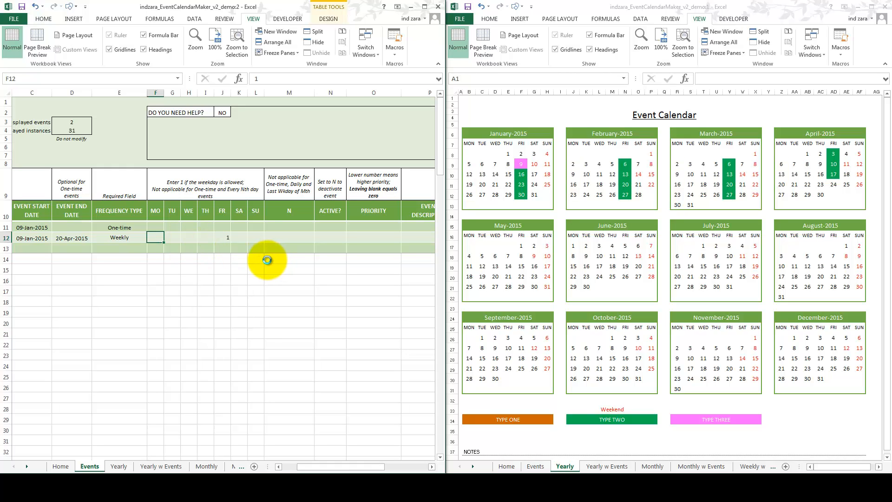
click(223, 238)
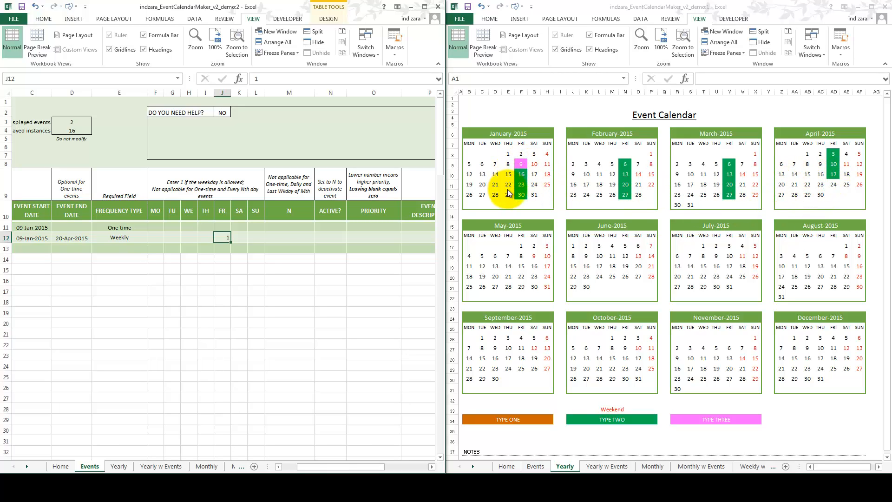
click(119, 229)
click(36, 228)
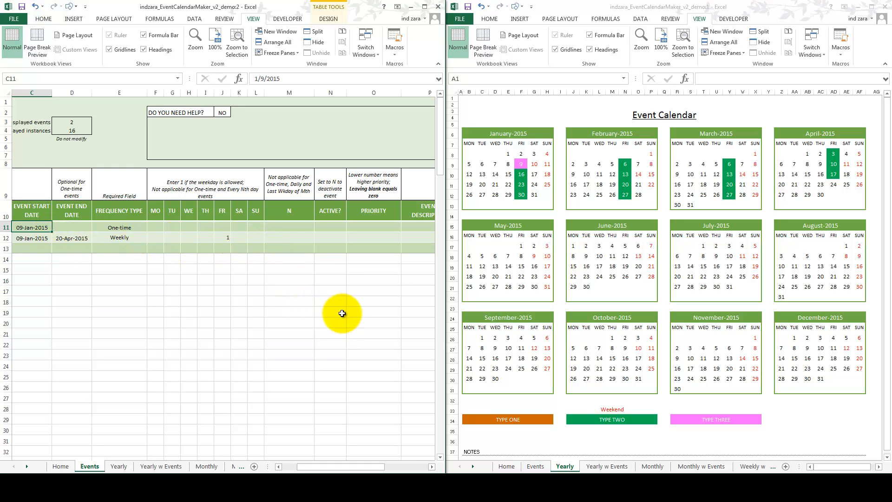
Step: On the Yearly w Events sheet, set the event list to display Instances instead of Events
click(593, 462)
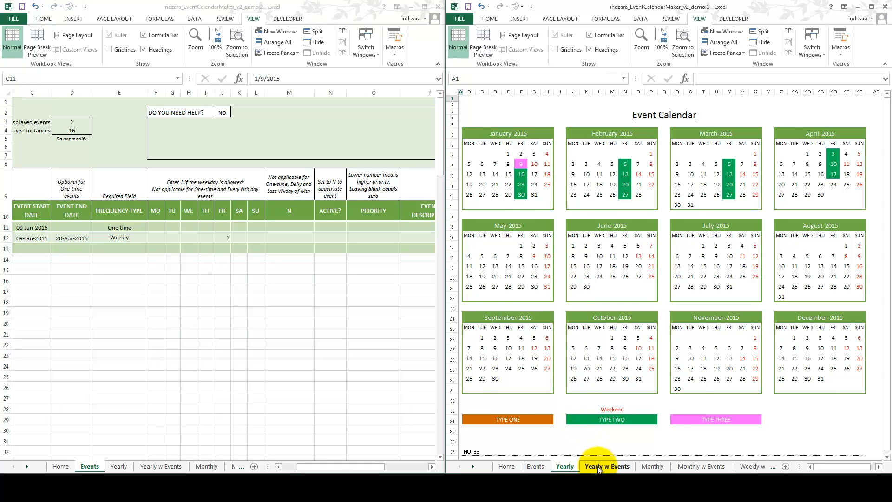
click(598, 467)
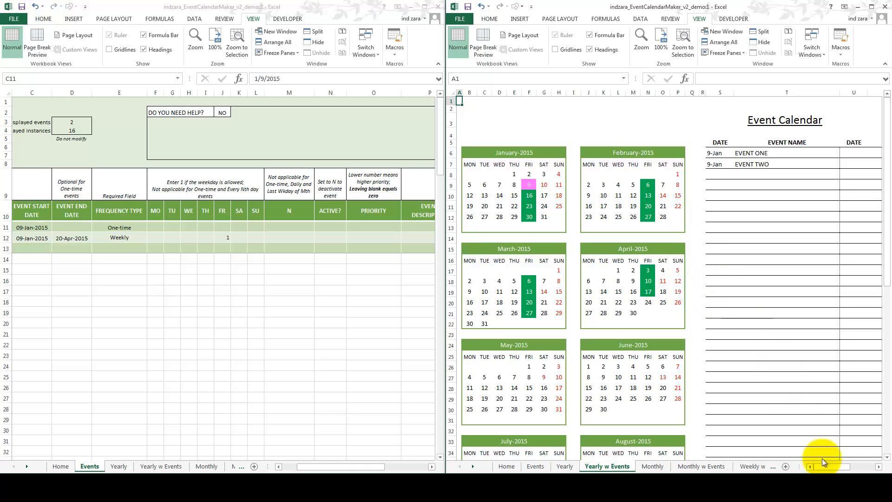
drag(843, 469, 857, 465)
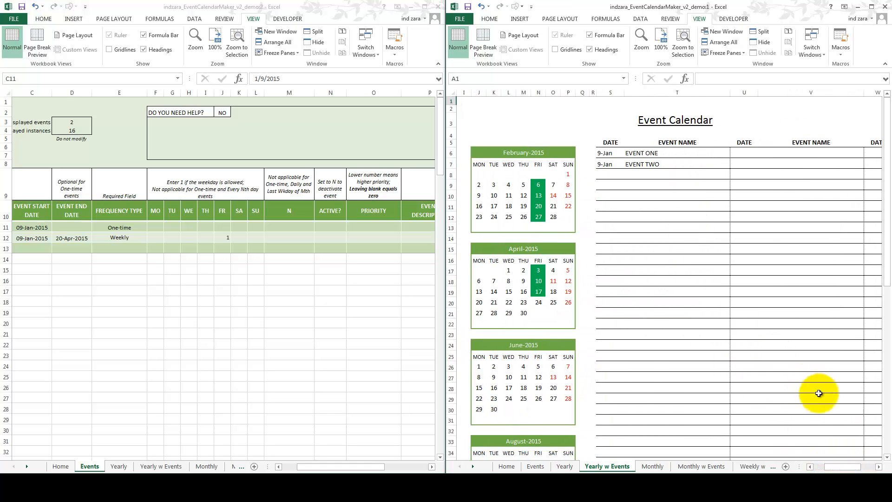
click(877, 467)
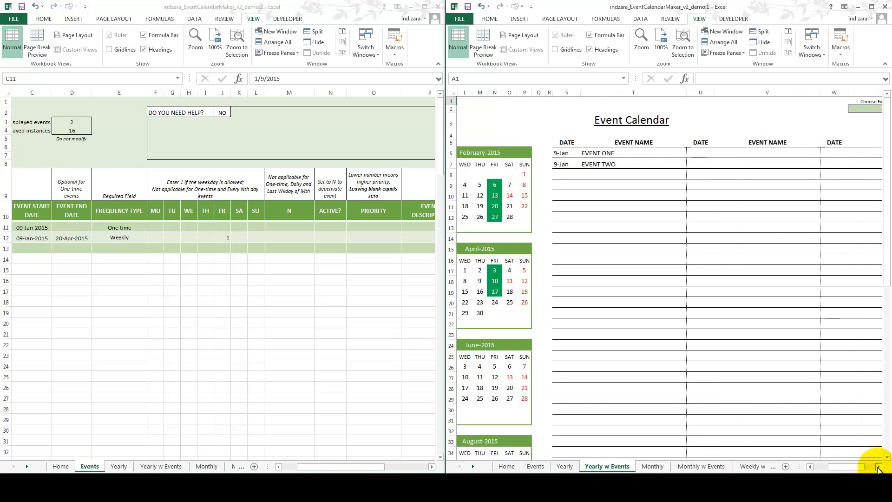
click(878, 467)
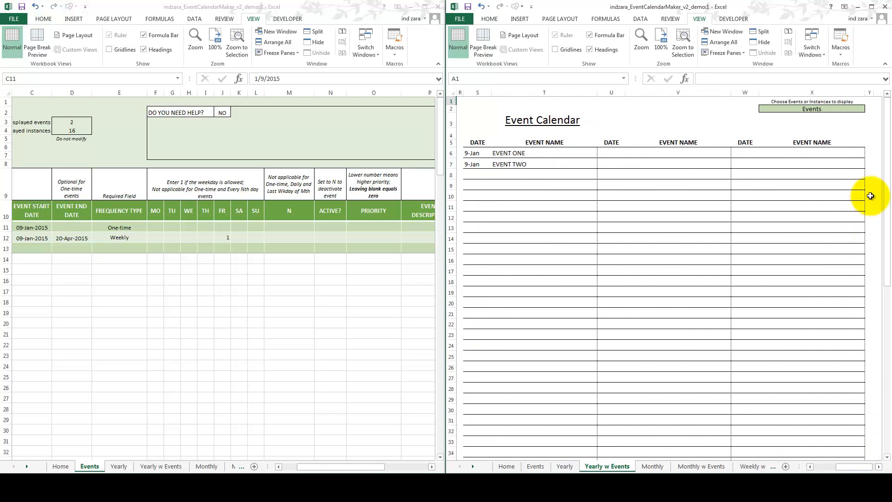
click(861, 110)
click(869, 109)
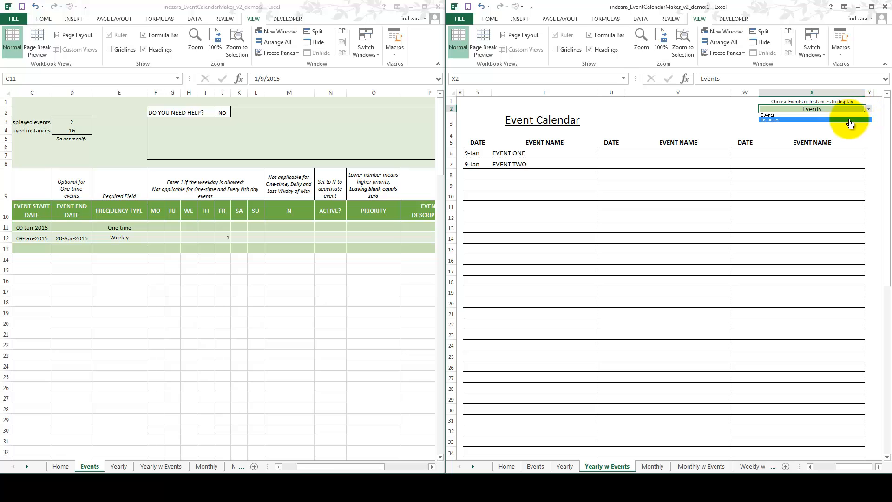
click(851, 124)
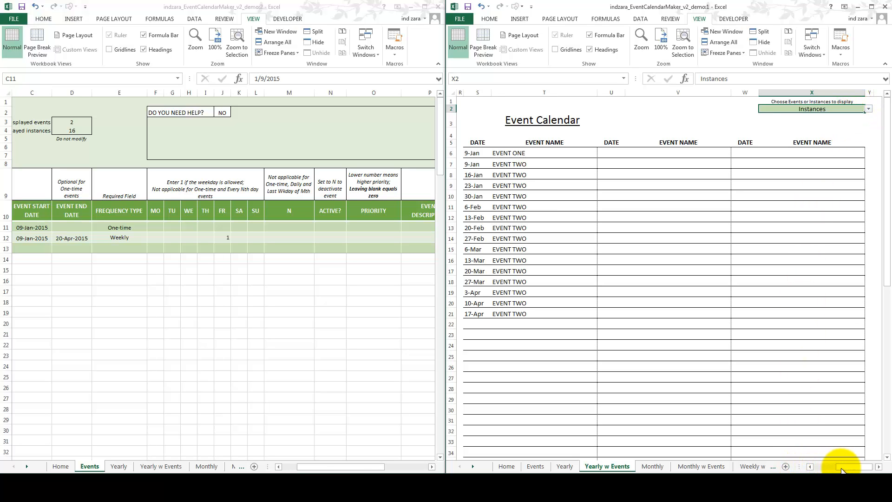
Step: Compare the listed 9-Jan instances of EVENT ONE and EVENT TWO with the January 2015 calendar
drag(836, 470, 822, 471)
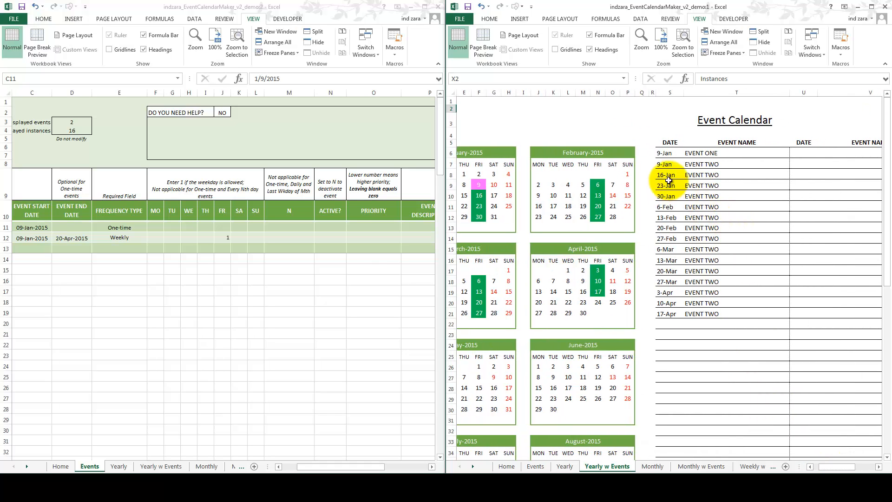
click(709, 160)
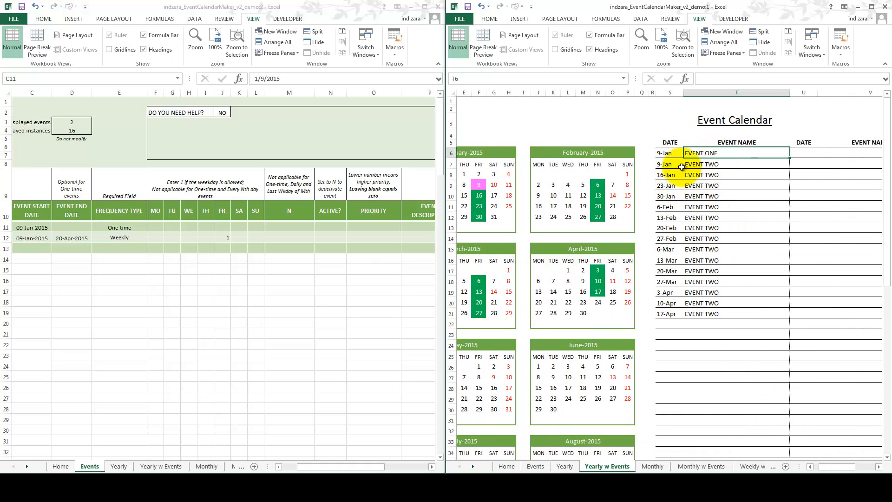
drag(822, 467, 816, 467)
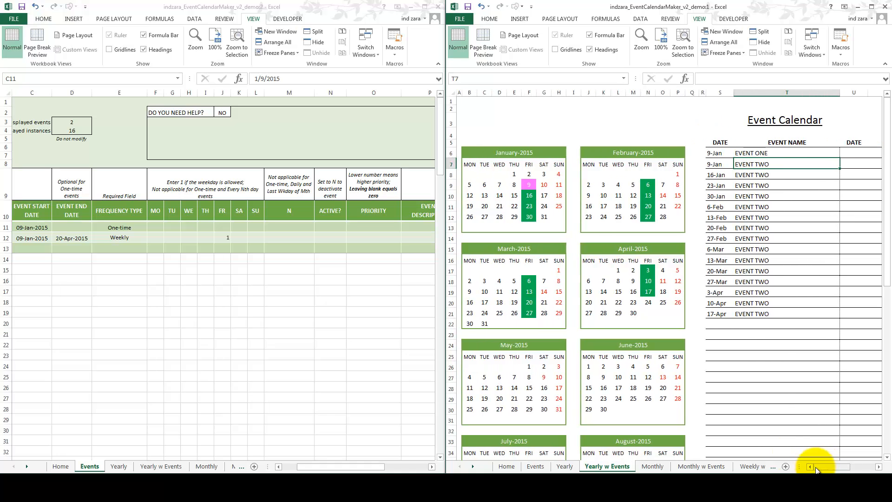
Step: Check EVENT ONE's event type and its assigned colour on the Home sheet against the 9 January calendar cell
click(529, 185)
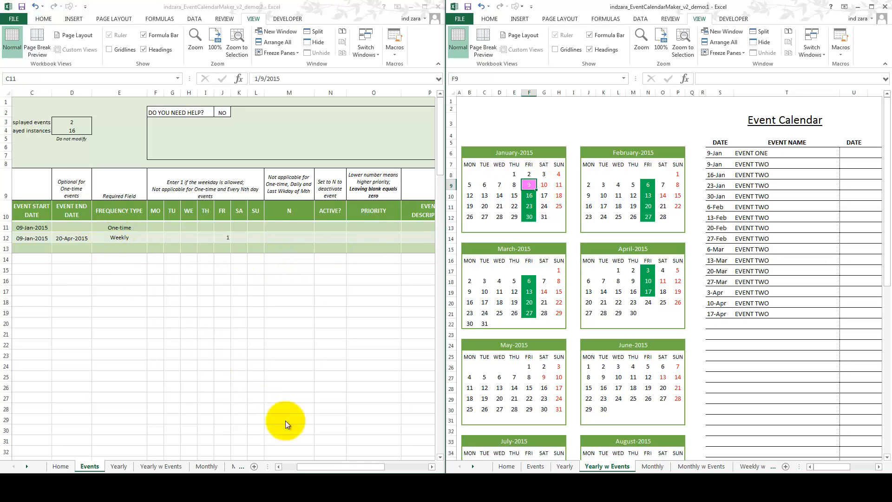
click(278, 466)
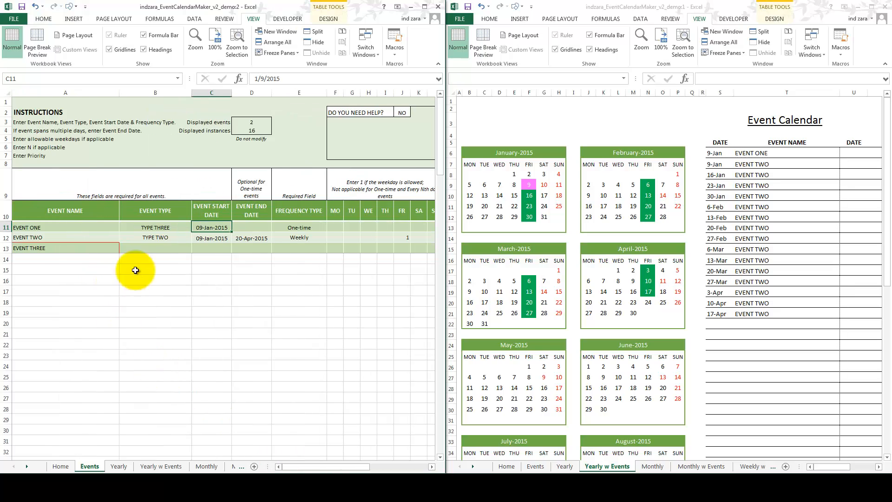
click(148, 227)
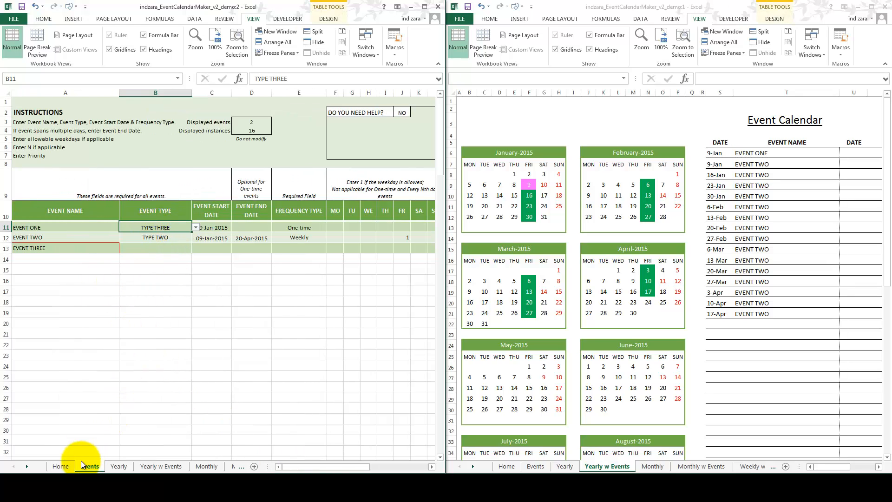
key(ctrl+Page_Up)
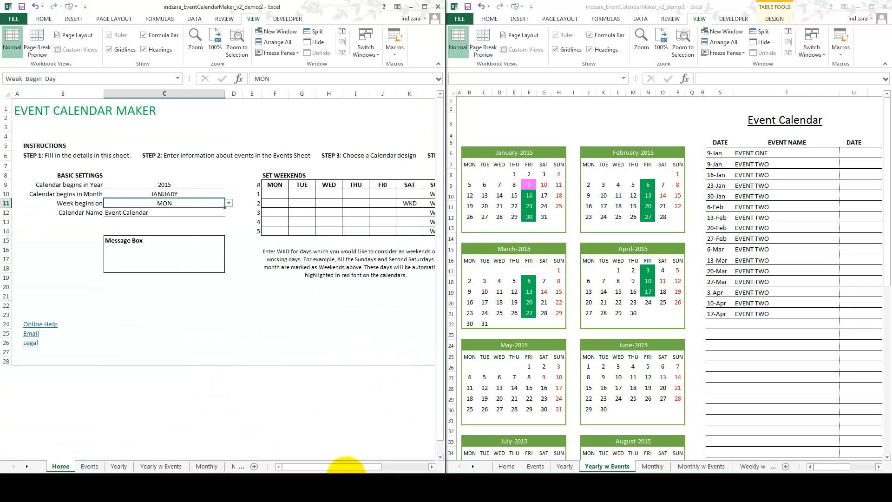
drag(388, 470, 398, 462)
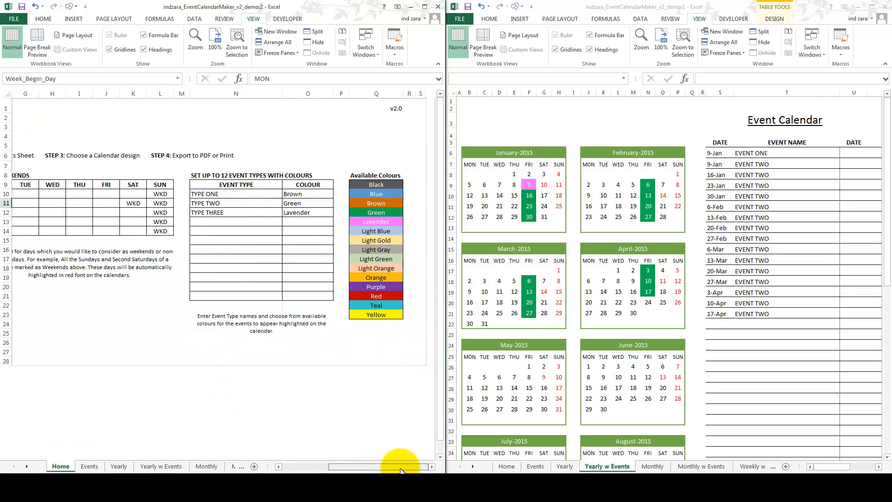
click(239, 213)
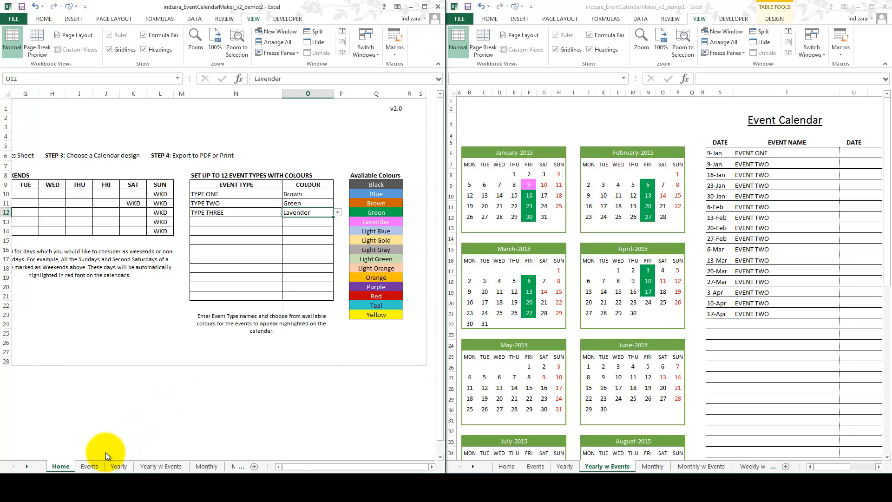
Step: On the Events sheet, set the priority of EVENT TWO to 1 and of EVENT ONE to 2
click(90, 466)
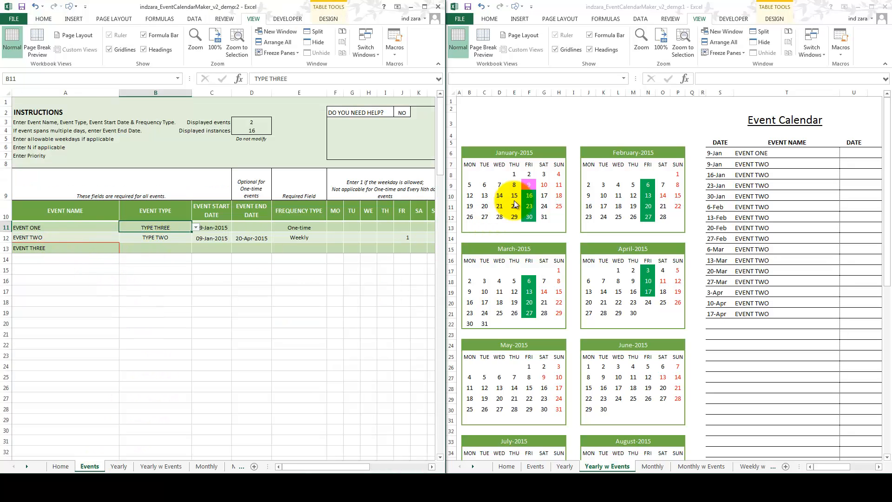
click(432, 466)
click(432, 466)
click(432, 466)
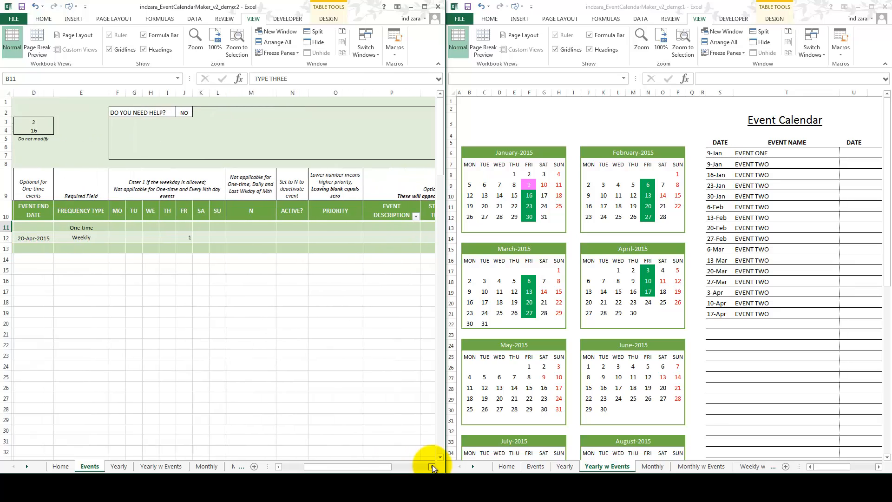
click(343, 218)
click(344, 228)
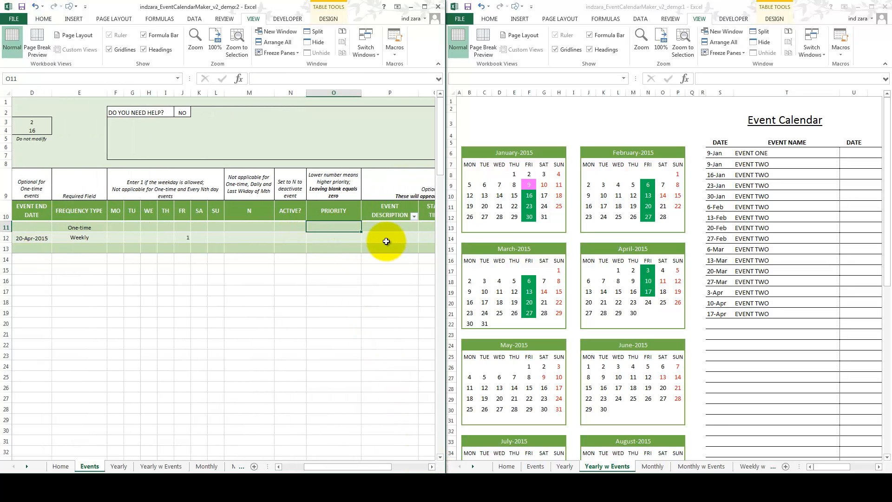
key(Down)
text(1)
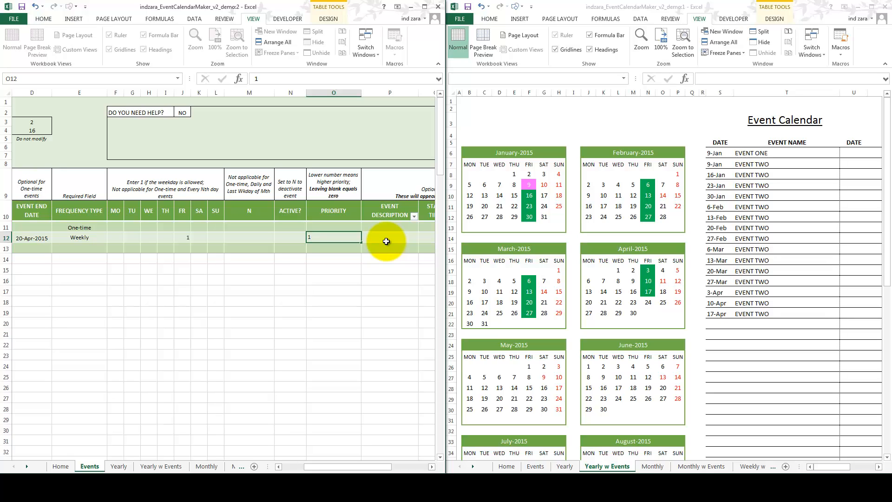
key(Up)
text(2)
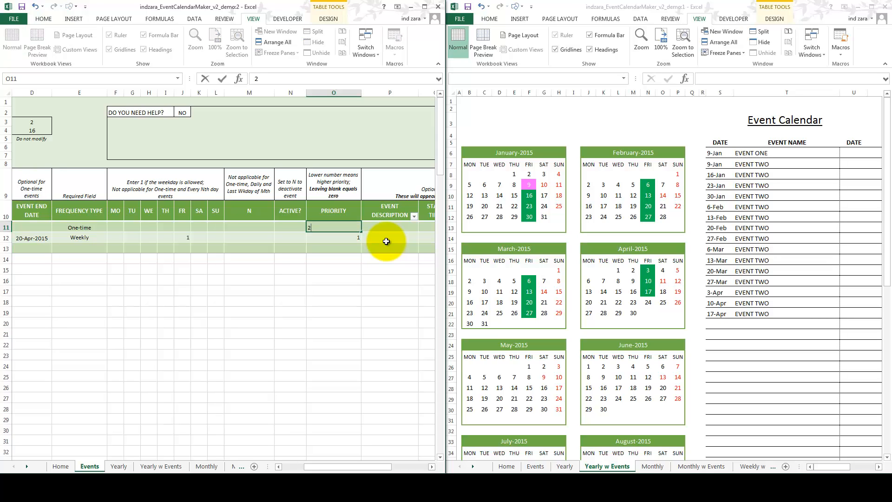
key(Right)
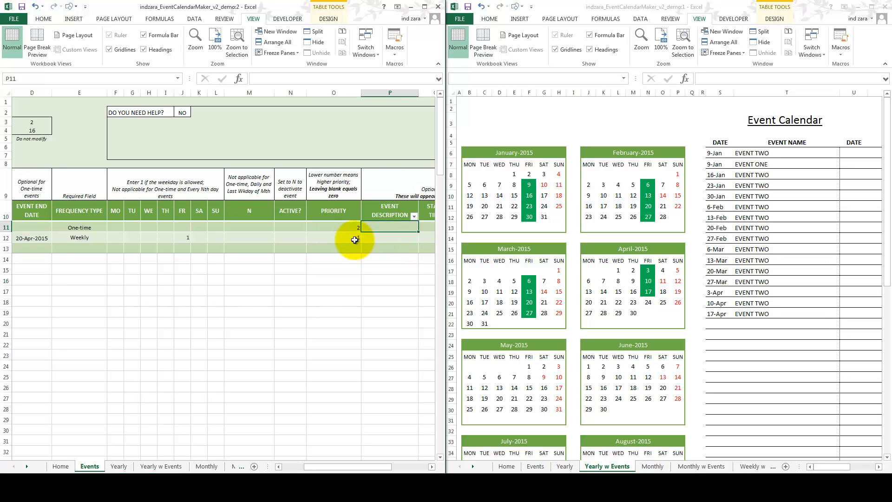
Step: Reverse the priorities, giving EVENT TWO priority 2 and EVENT ONE priority 1
click(350, 238)
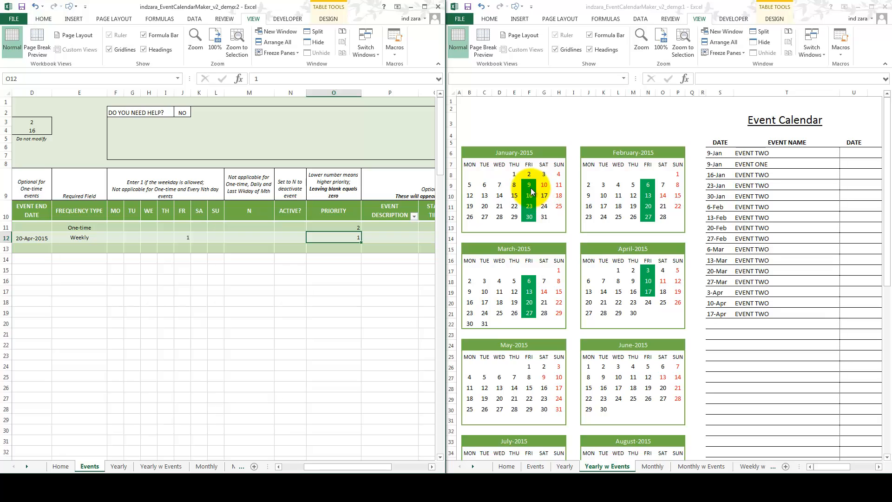
click(353, 228)
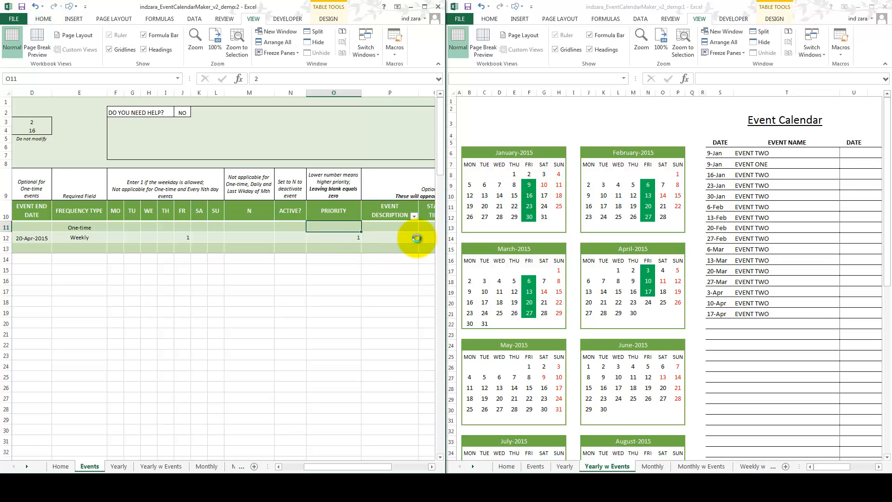
key(Down)
text(2)
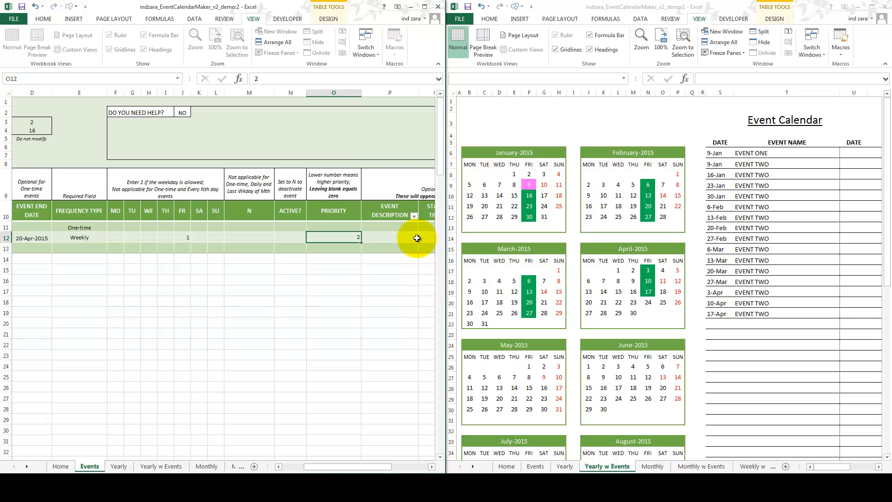
key(Up)
text(1)
key(Return)
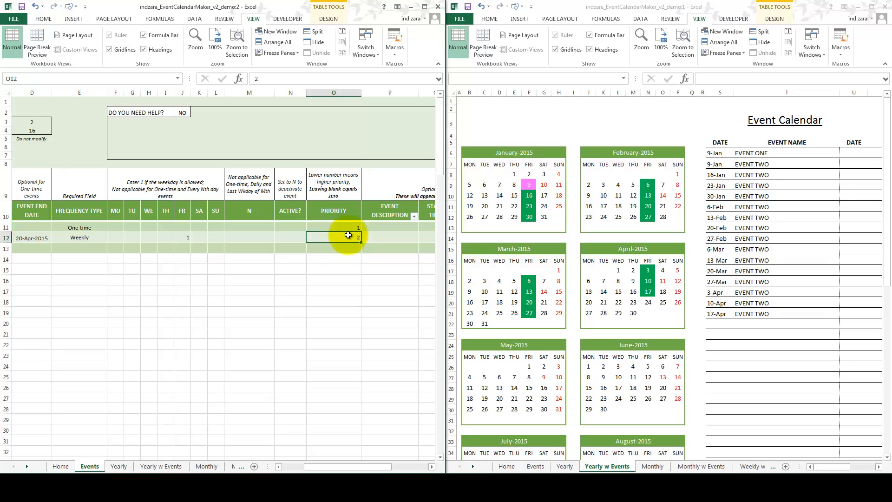
Step: Set EVENT TWO's priority to 1 and compare the two events' row order with the 9 January calendar cell
text(1)
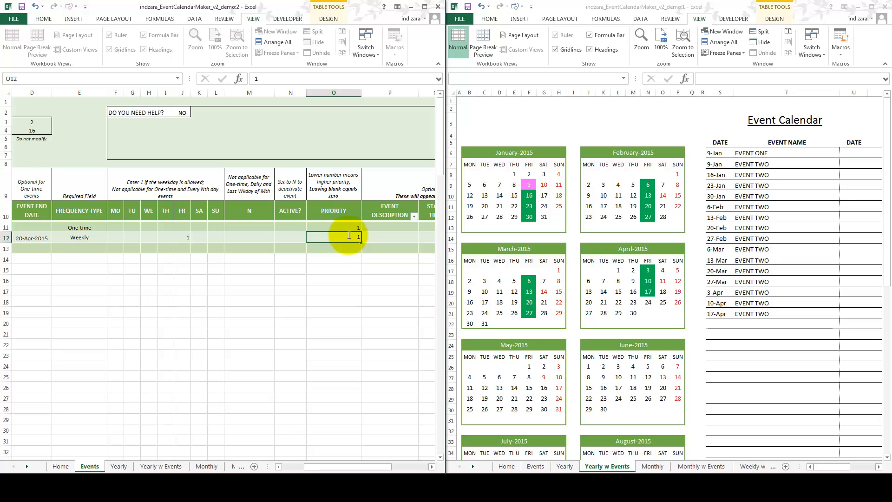
key(Up)
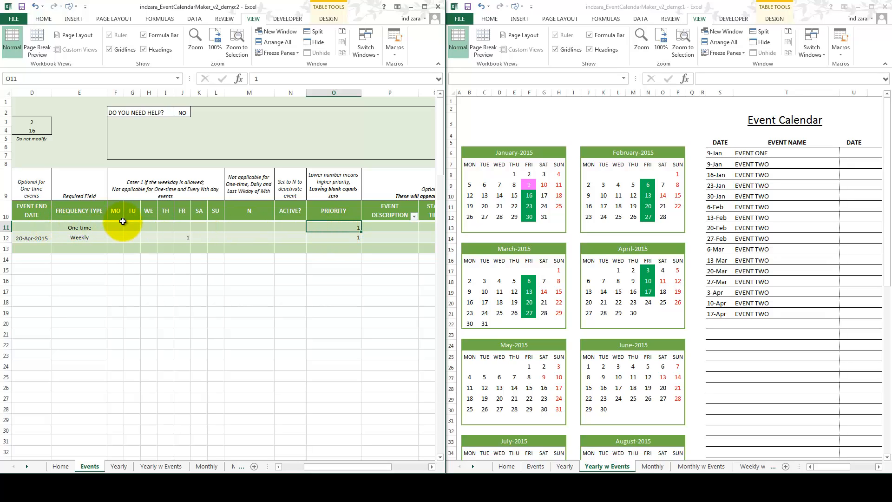
click(5, 228)
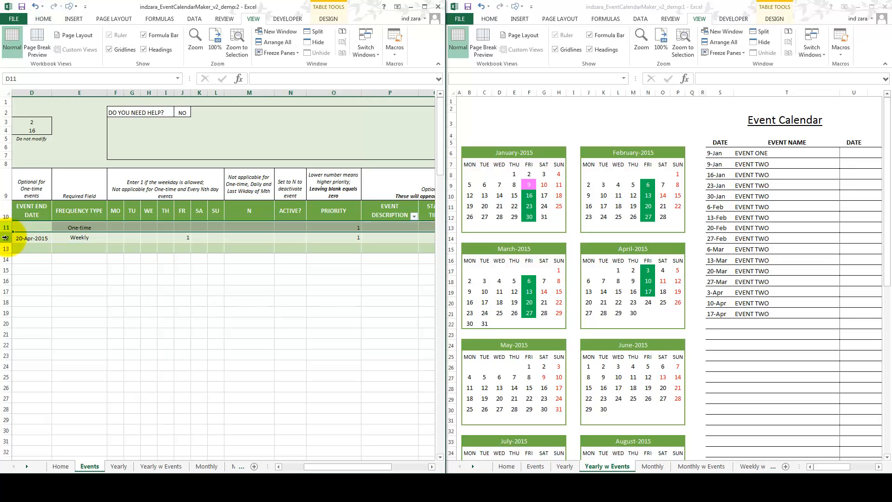
click(6, 237)
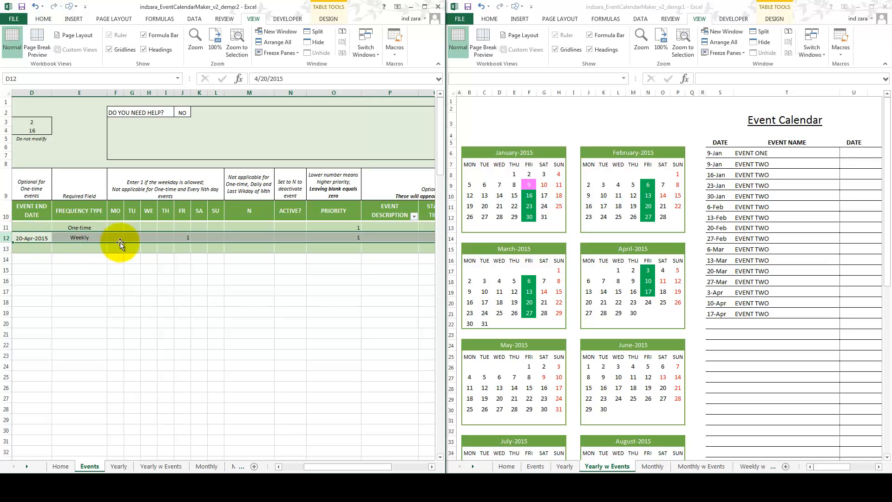
click(6, 227)
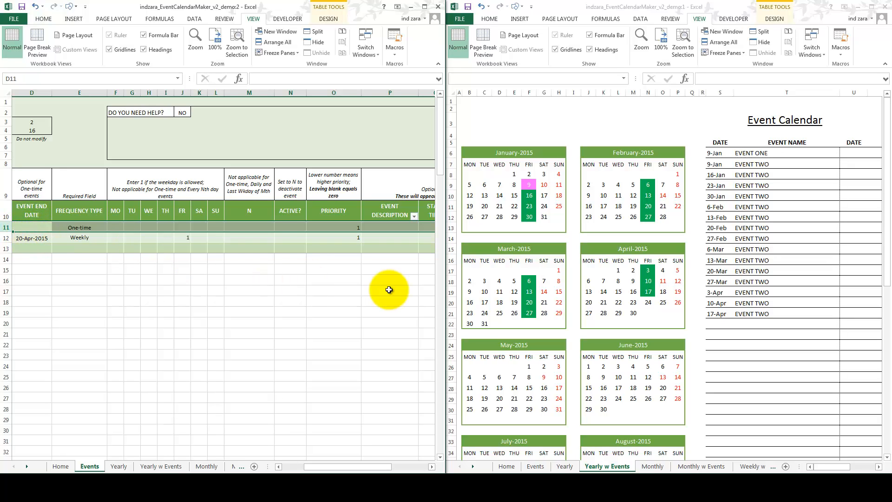
click(529, 186)
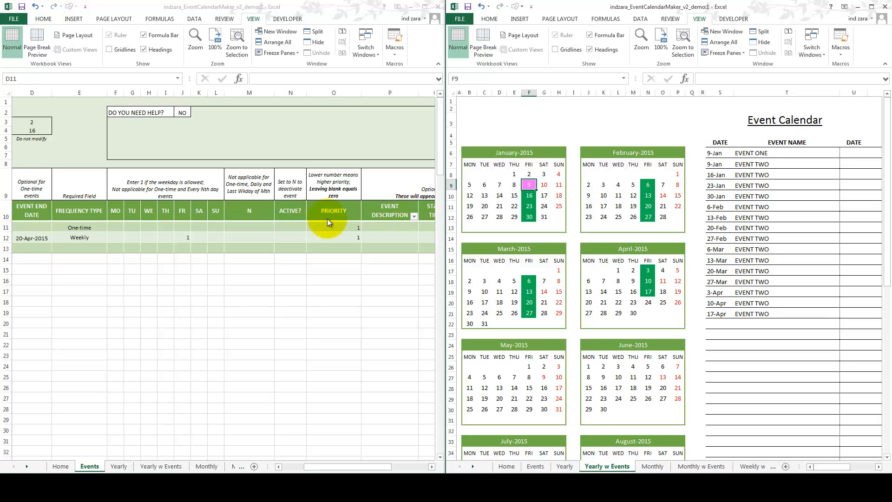
click(344, 224)
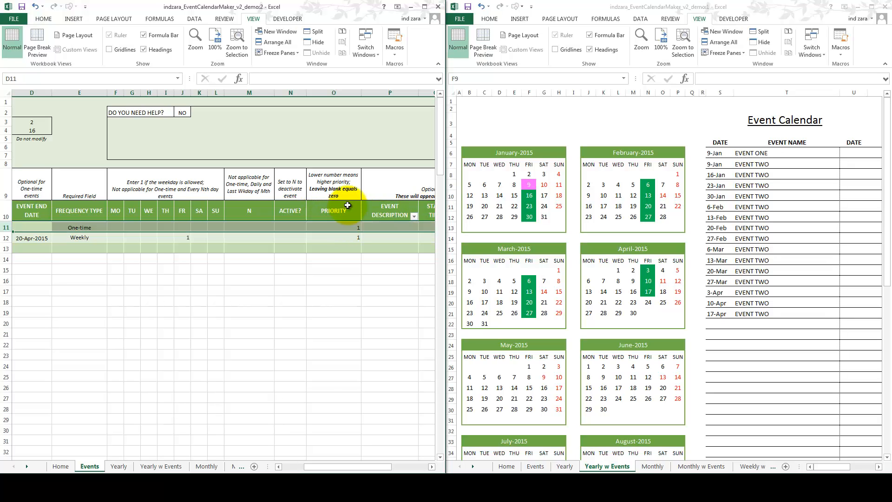
click(348, 228)
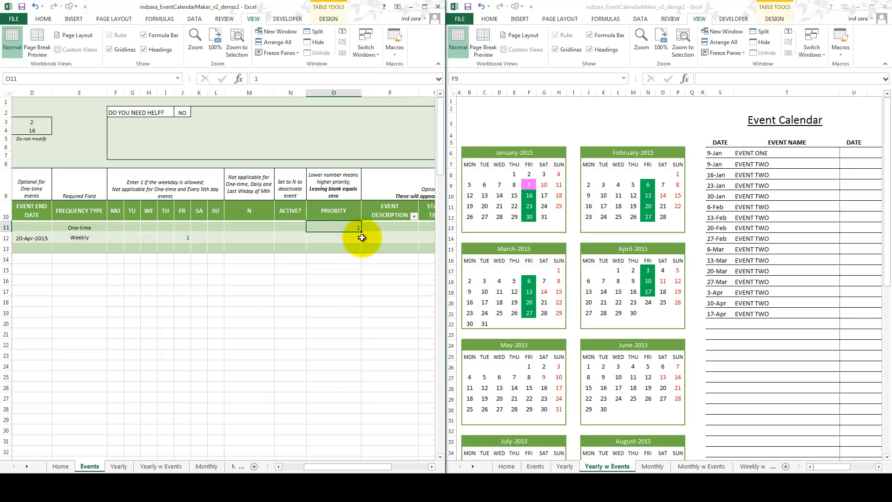
Step: Fill in EVENT ONE's optional details with the description "EVENT ONE DESC" and start time 8:00 AM
click(384, 229)
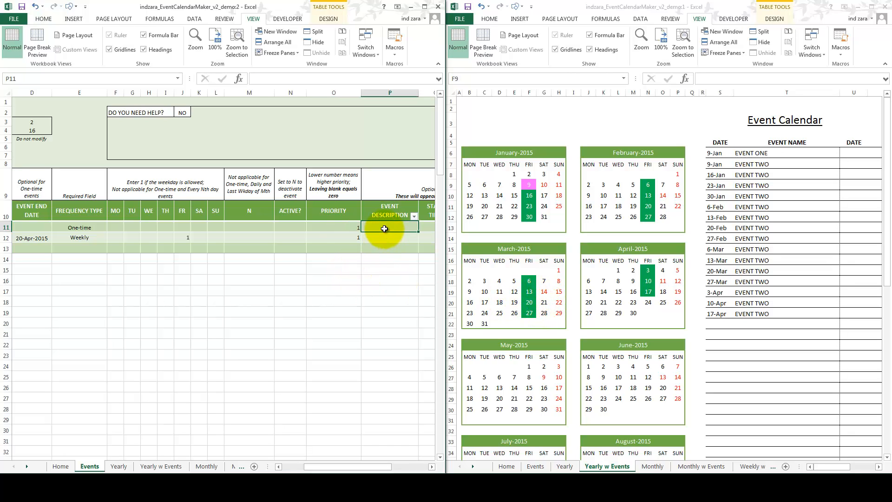
key(Right)
key(Right)
key(Right)
key(Right)
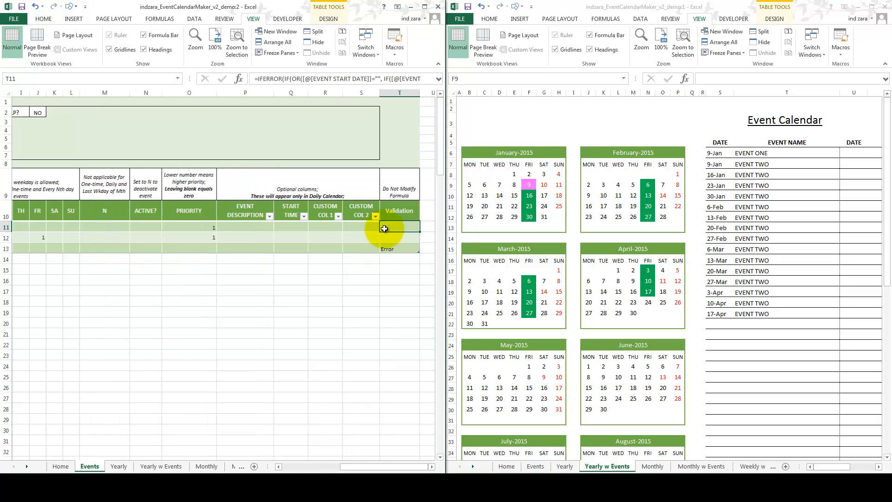
key(Left)
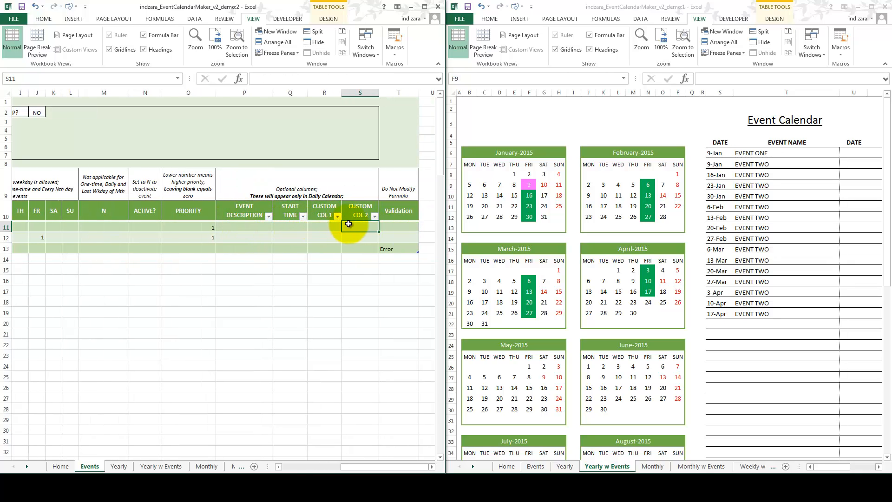
click(267, 229)
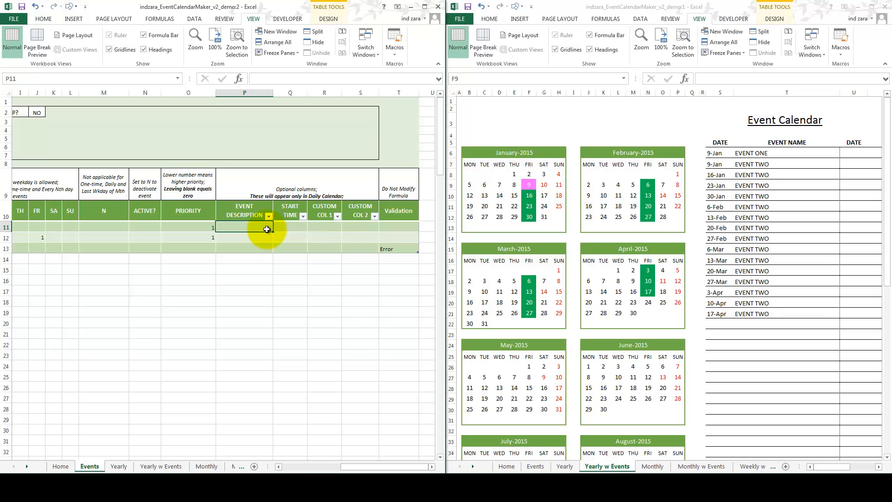
text(EVENT ONE DESC)
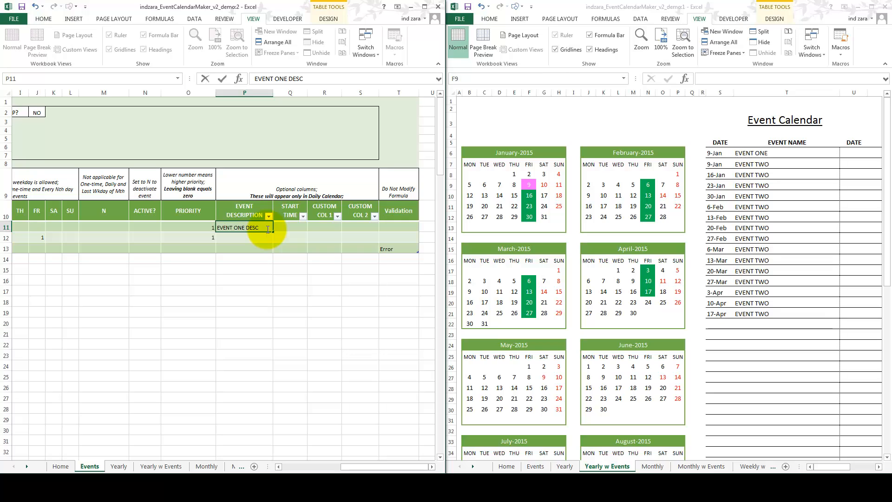
key(ctrl+Return)
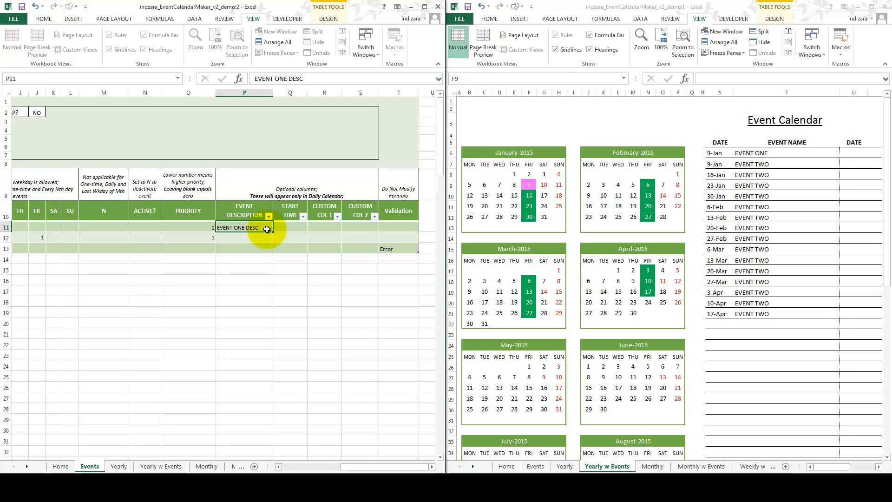
key(Tab)
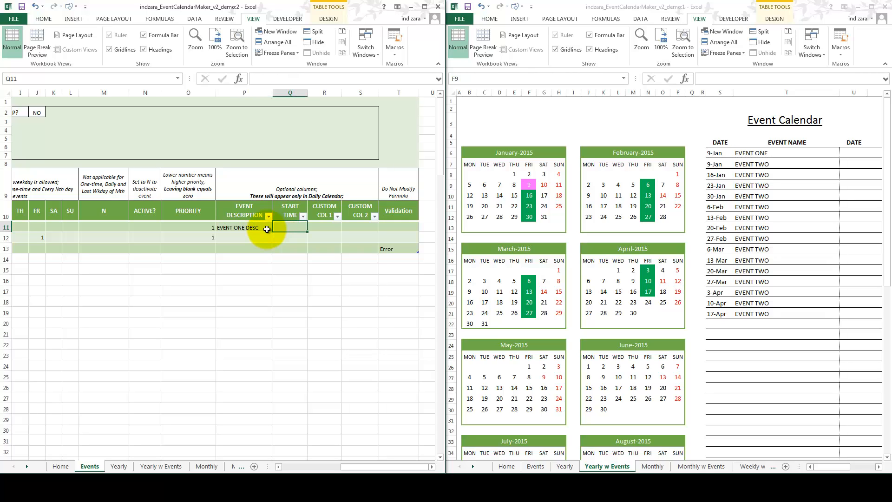
text(8 AM)
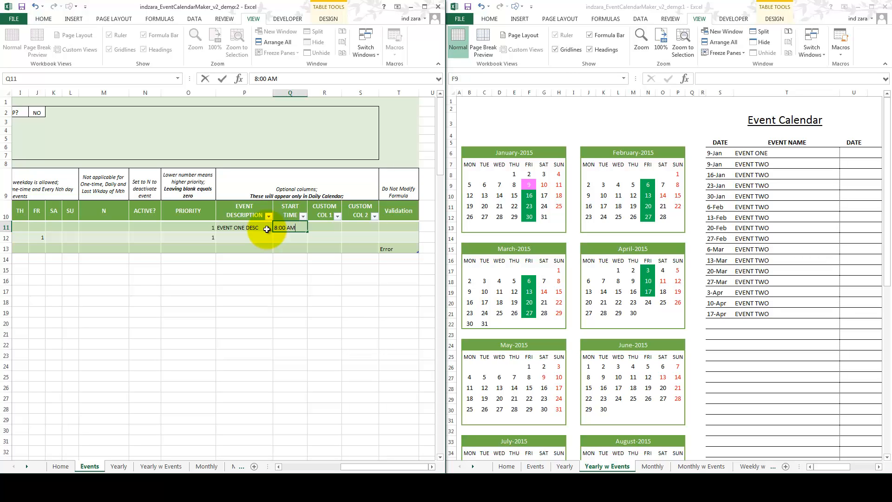
key(Return)
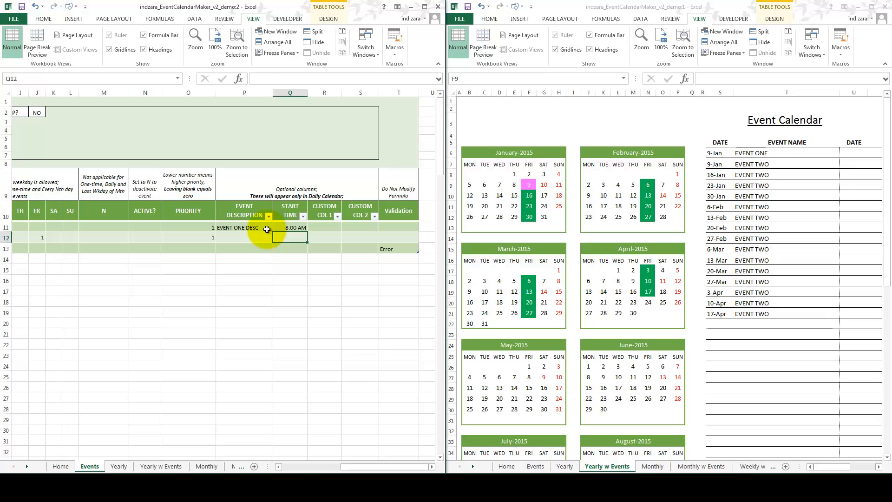
Step: Fill in EVENT TWO's optional details with the description "EVENT TWO DESC" and start time 1:00 PM
text(EVENT )
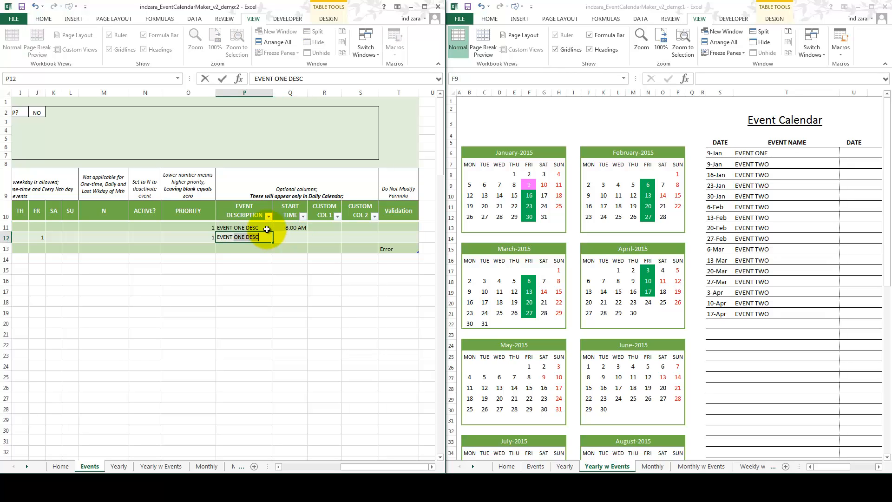
text(TWO DESC)
key(Tab)
text(1:00)
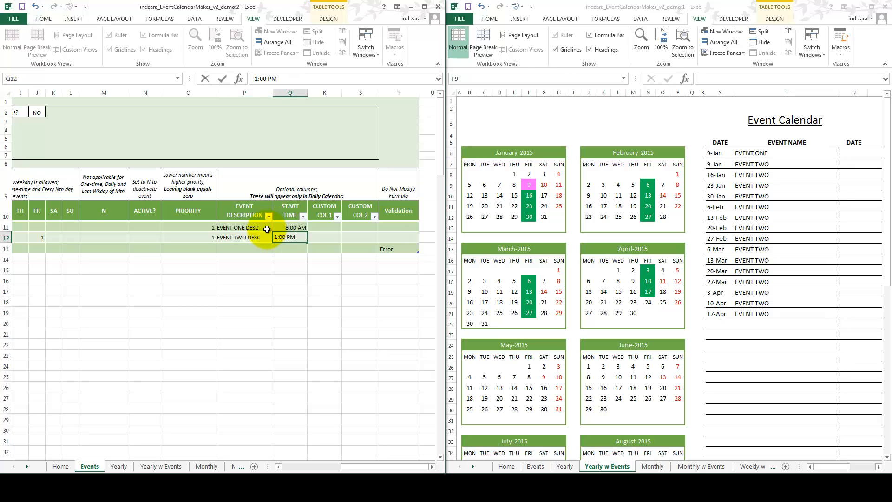
key(Tab)
Step: Rename the two custom column headers in the events table to LOCATION and TEAM
key(Up)
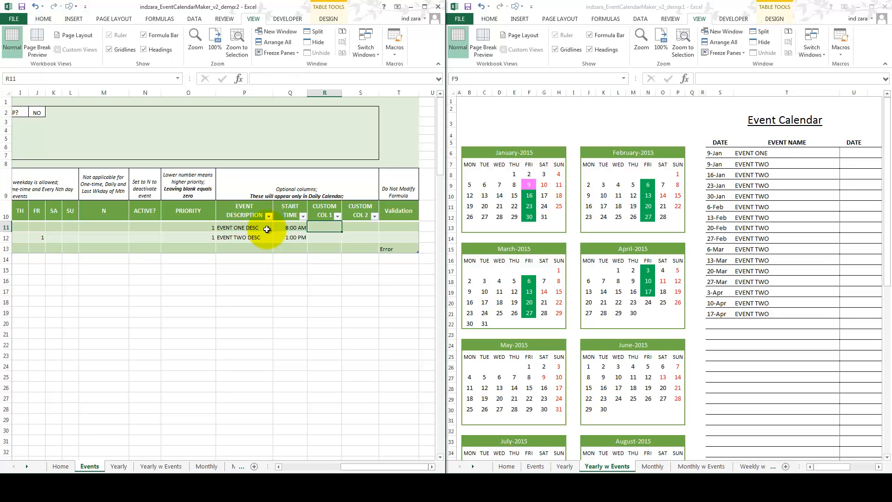
click(318, 214)
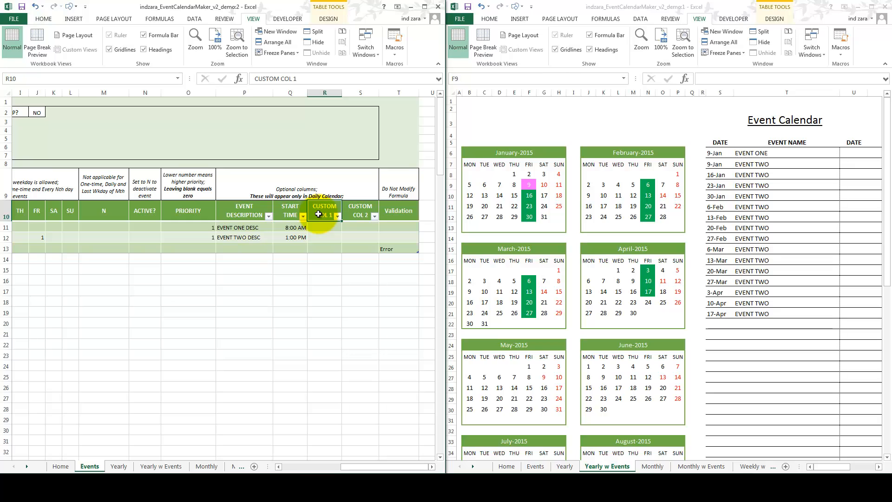
text(LOCATI)
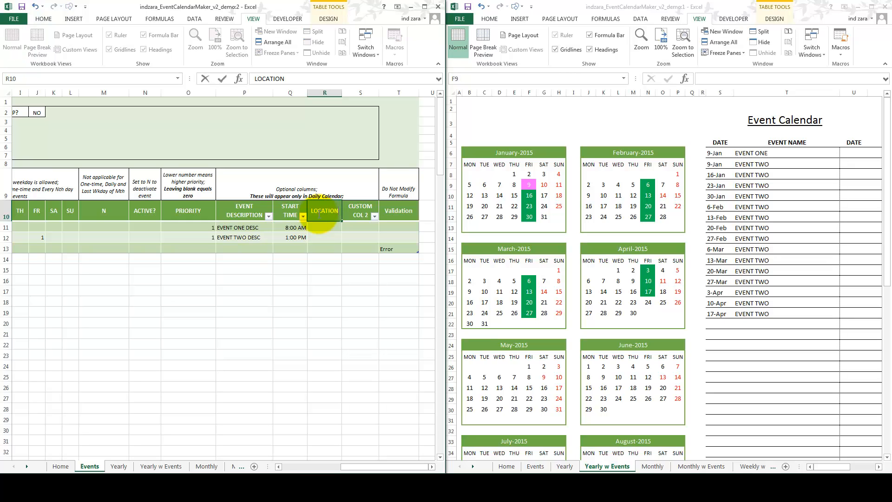
text(ON)
key(Tab)
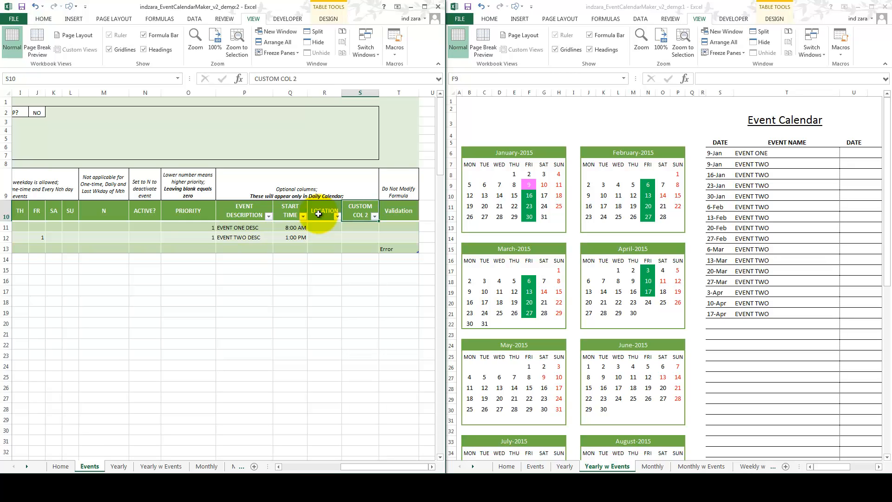
text(TEAM)
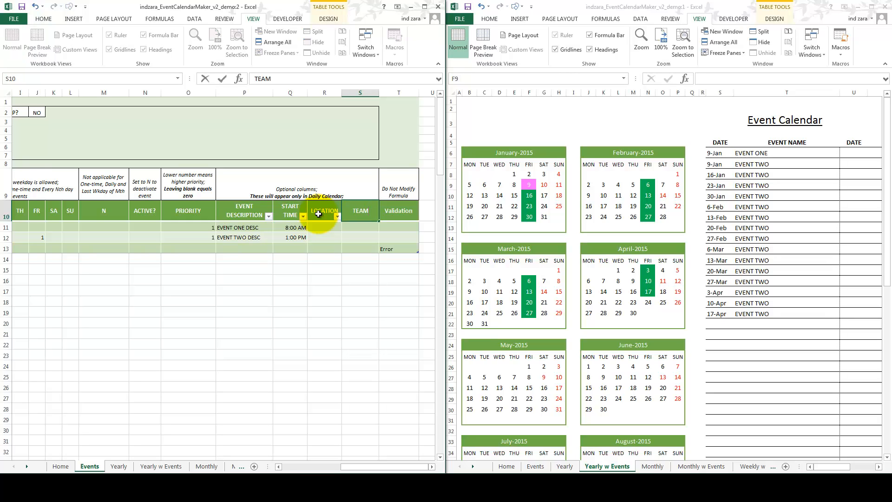
key(Return)
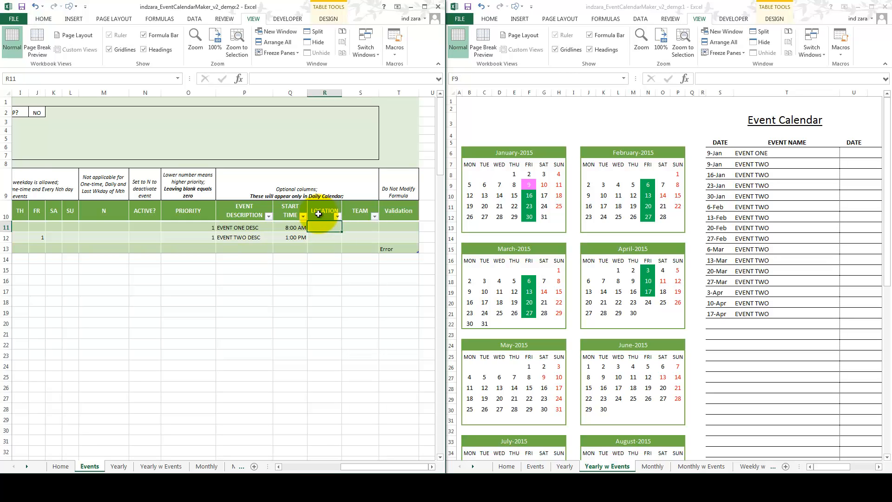
Step: Set the location of EVENT ONE to TEAM ROOM and of EVENT TWO to CONF ROOM
text(CONF)
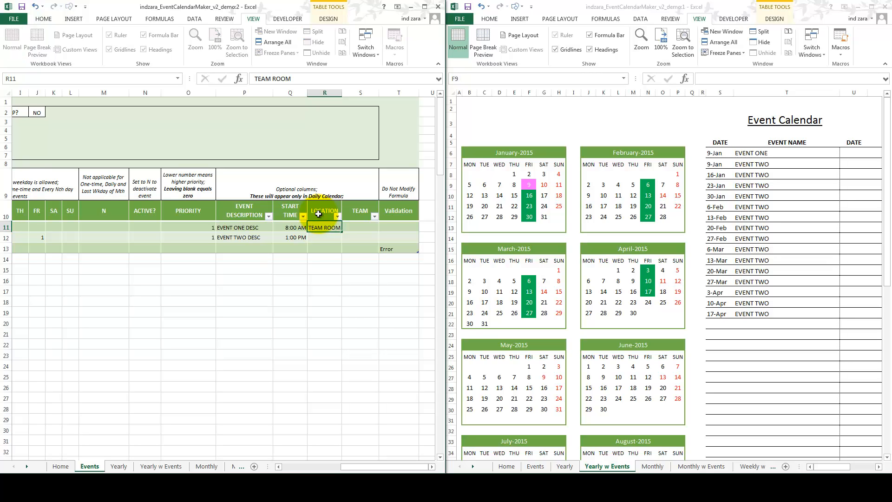
key(Return)
text(CONF ROOM)
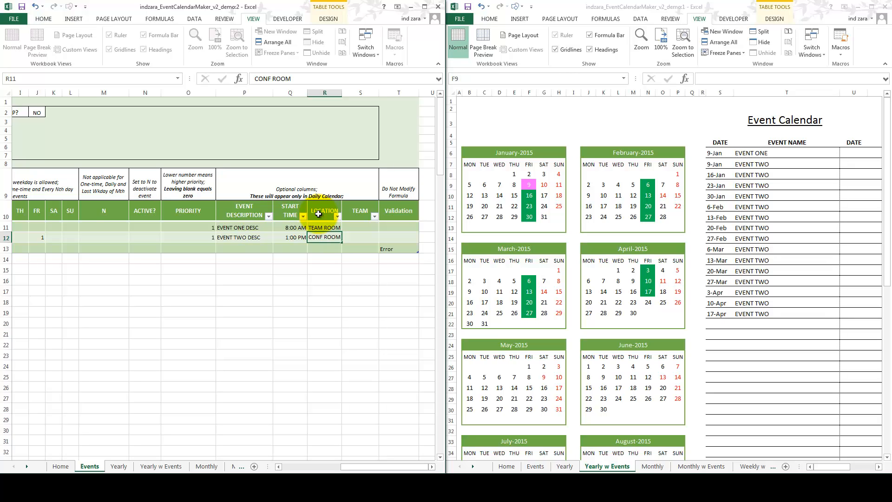
Step: Assign the team PROJECT ONE to EVENT ONE and PROJECT TWO to EVENT TWO
key(Up)
key(Right)
text(PRO)
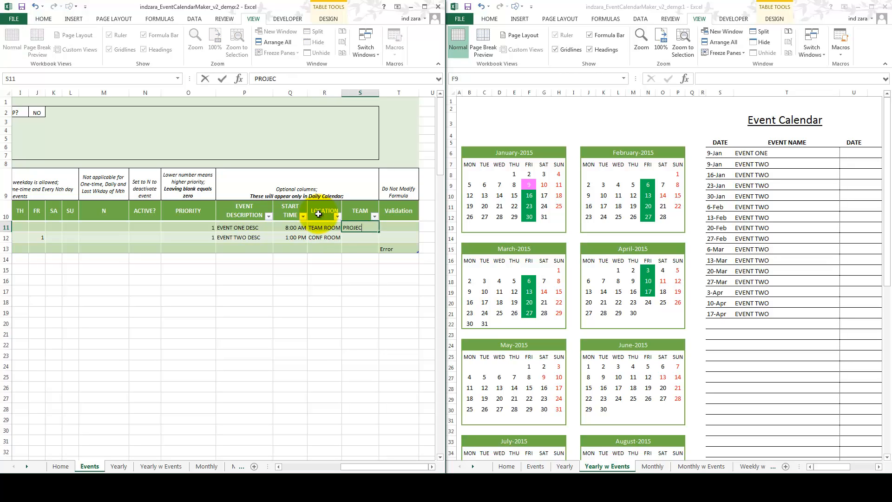
key(Return)
text(PROJECT )
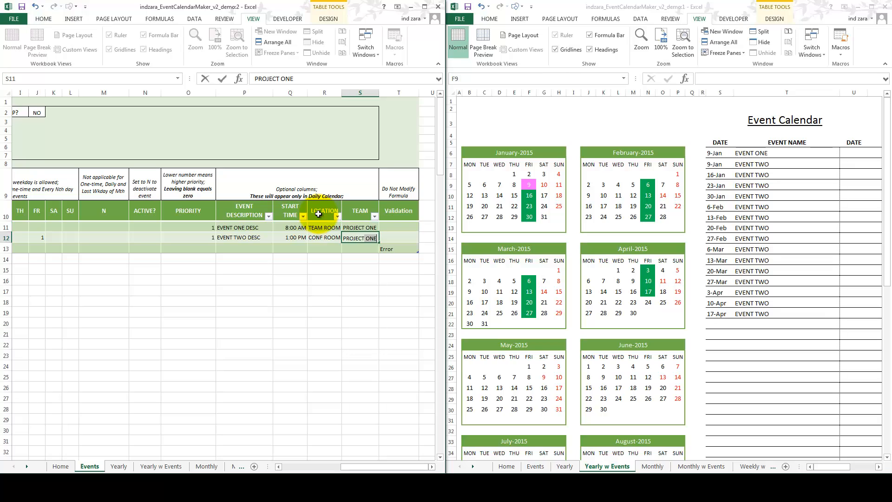
text(TWO)
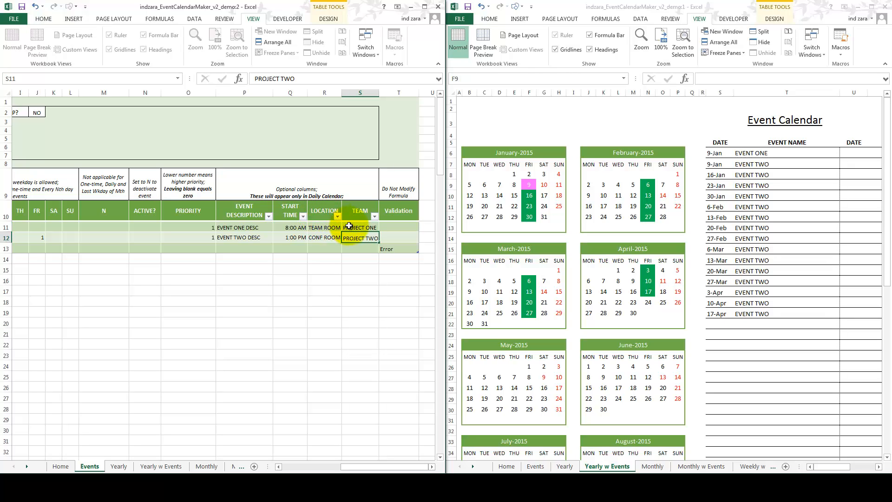
key(Return)
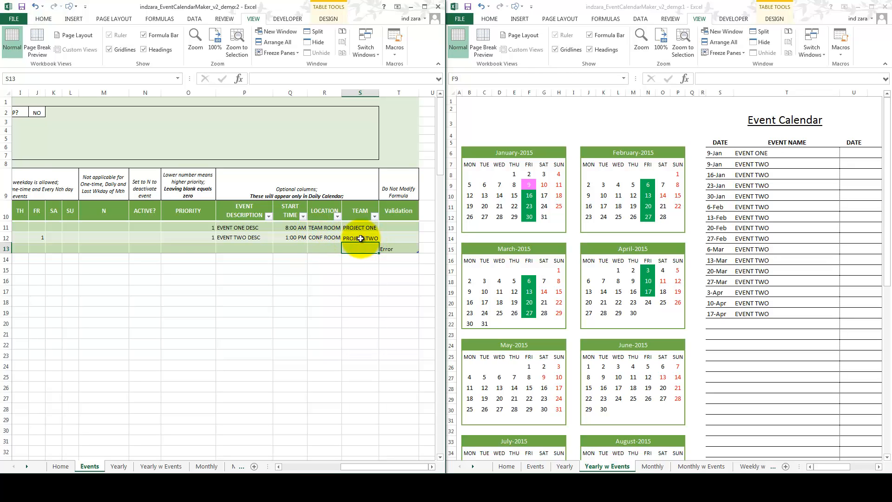
Step: Maximize the calendar window and review the events on the Yearly, Yearly w Events, Monthly and Monthly w Events sheets
click(871, 6)
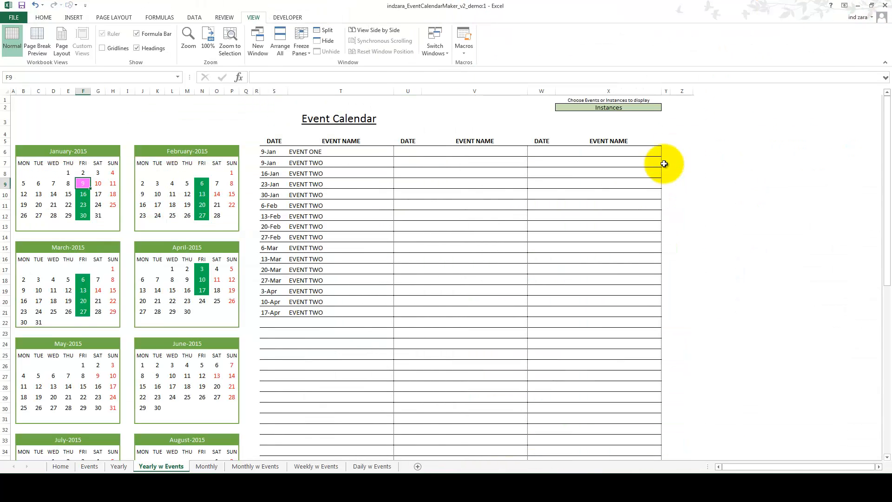
click(119, 466)
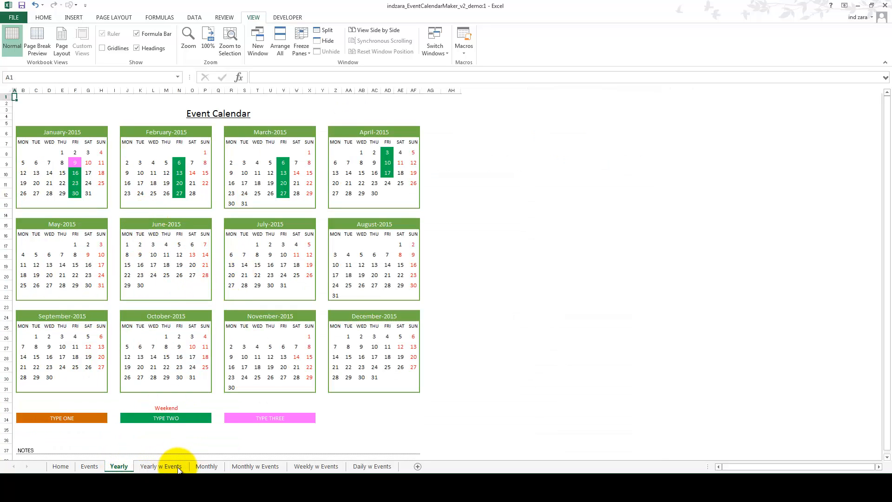
click(195, 463)
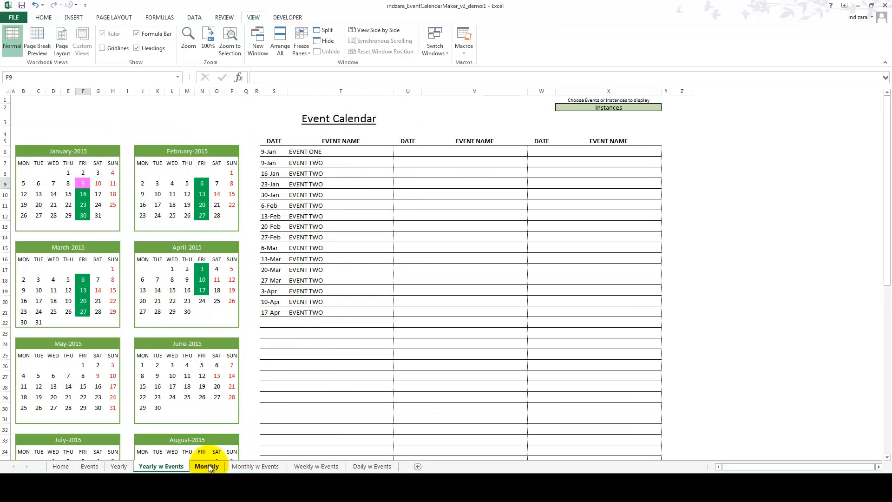
click(209, 466)
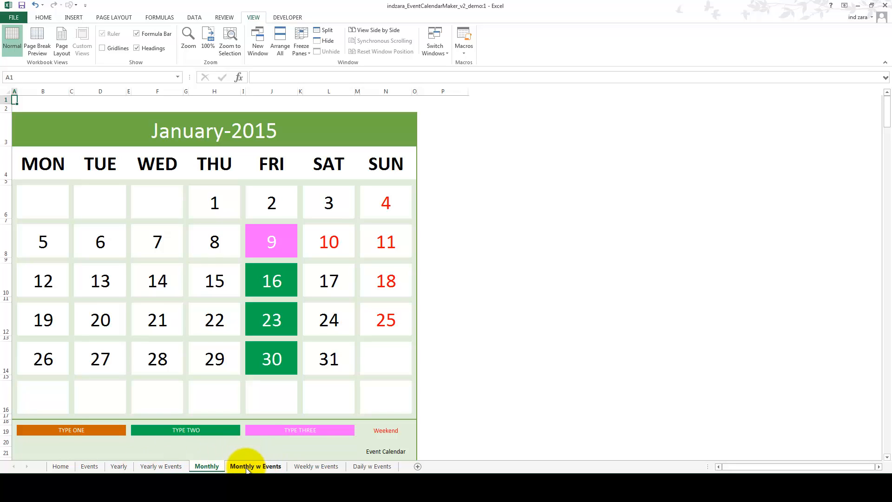
click(247, 466)
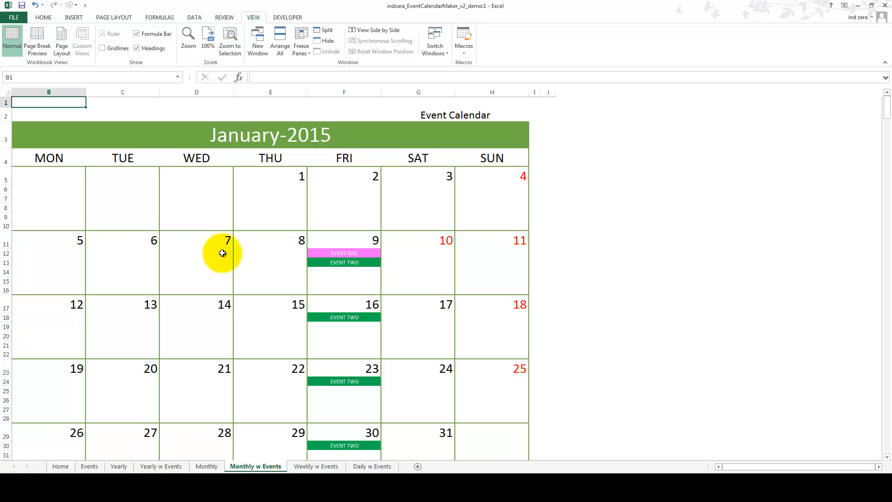
Step: On the Weekly w Events sheet, set the week start date to 1/9/2015
click(317, 466)
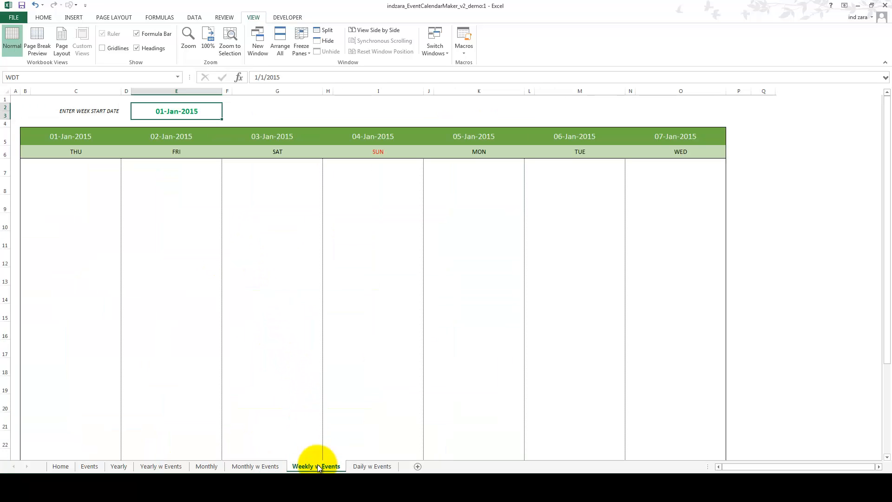
click(175, 116)
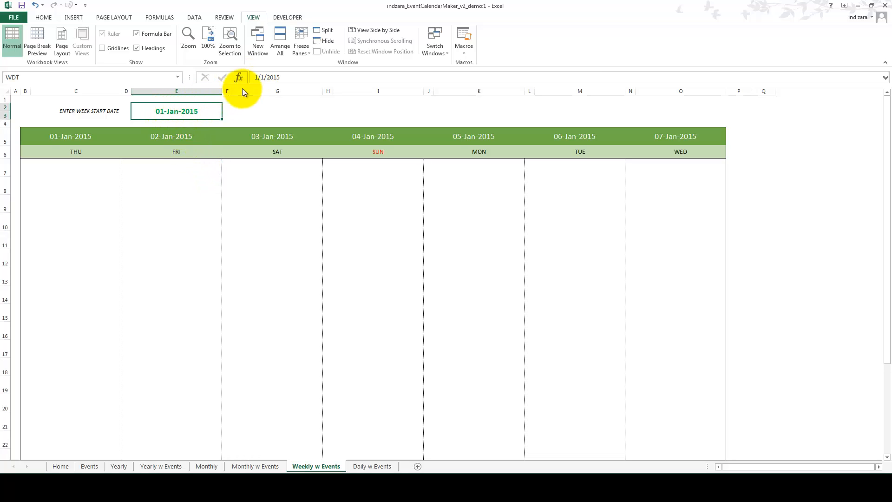
click(259, 78)
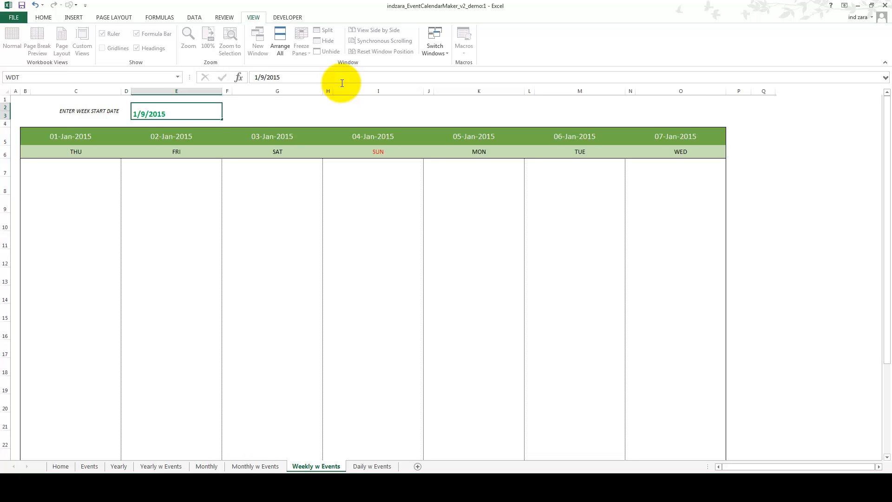
key(Return)
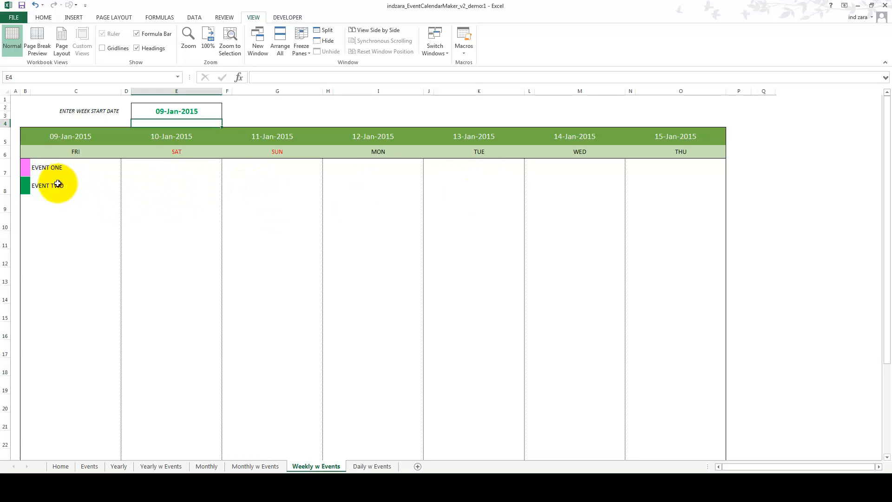
Step: On the Daily w Events sheet, set the date to 1/9/2015
click(358, 466)
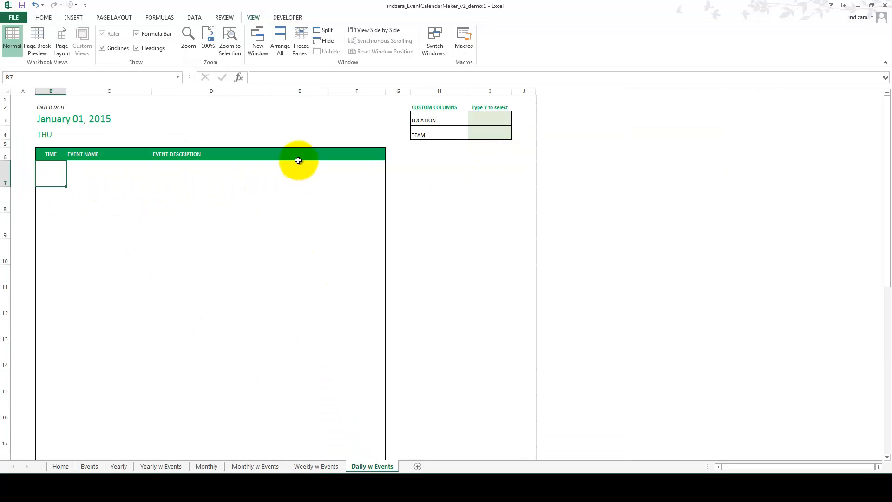
click(58, 119)
click(272, 79)
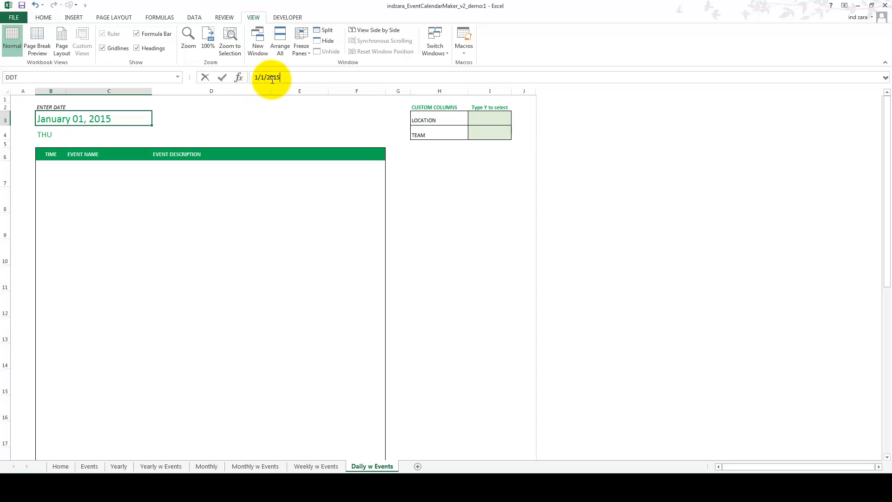
key(Left)
key(Left)
key(Left)
key(Left)
key(Left)
key(BackSpace)
text(9)
key(Return)
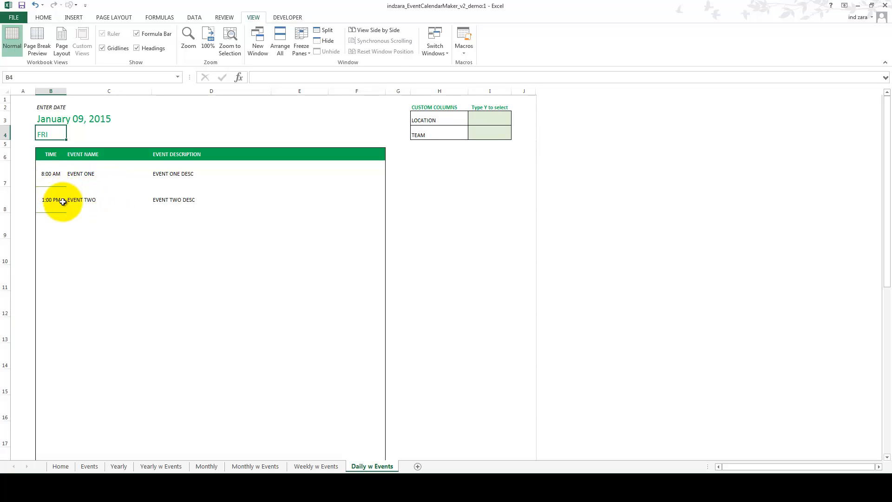
Step: Enable the LOCATION and TEAM custom columns in the daily calendar by entering Y for each
click(484, 122)
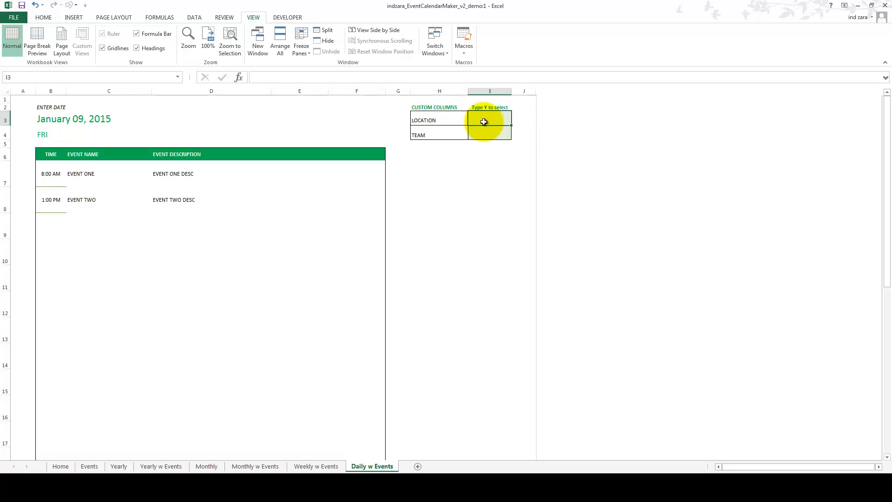
text(Y)
key(Return)
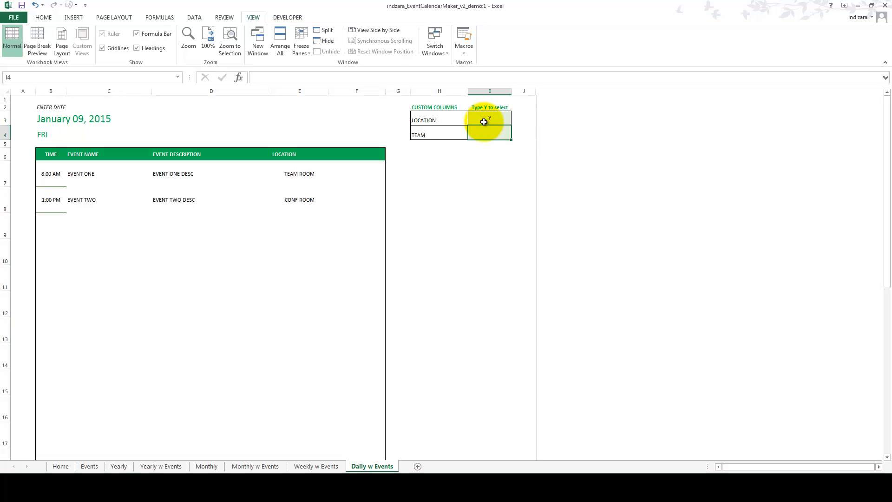
text(Y)
key(Return)
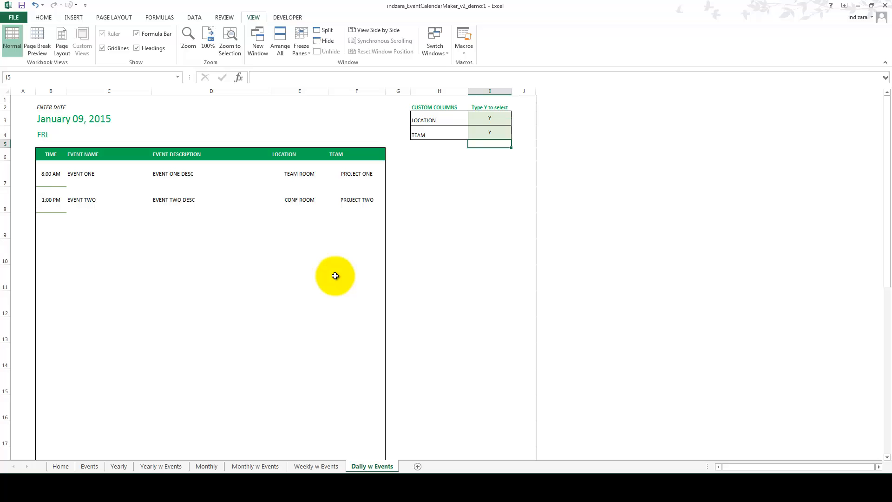
Step: Check the print preview of the Yearly calendar sheet and return to the worksheet
click(118, 466)
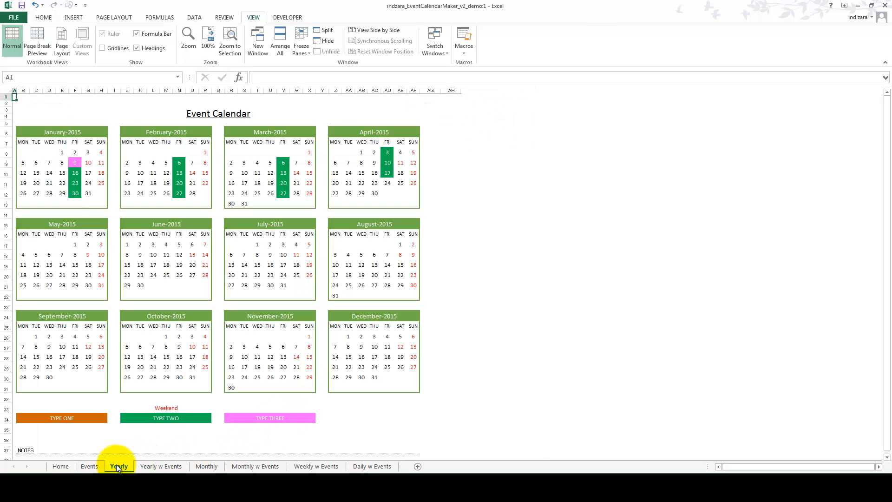
click(14, 17)
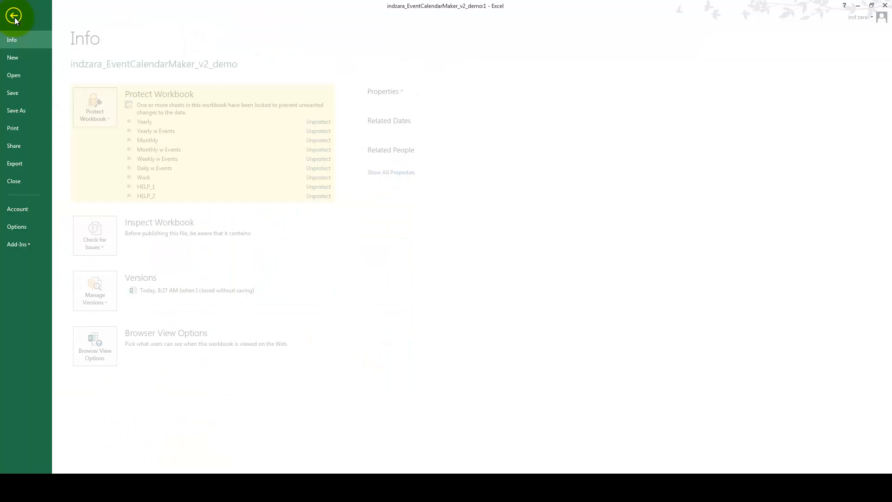
click(21, 133)
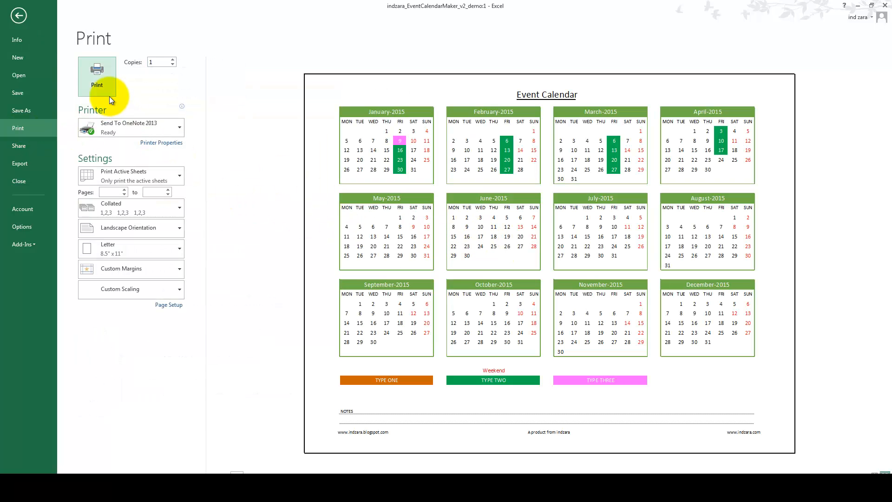
click(19, 21)
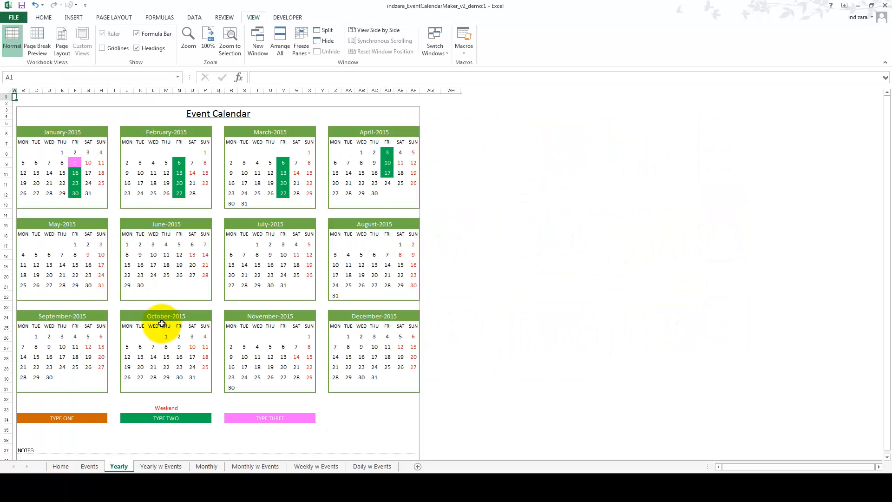
Step: Check the print preview of the Monthly calendar sheet and return to the worksheet
click(203, 466)
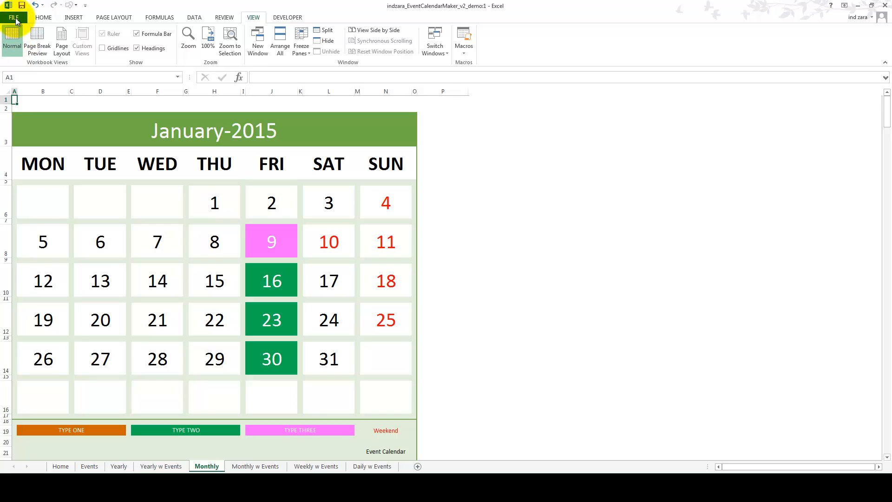
key(alt+f)
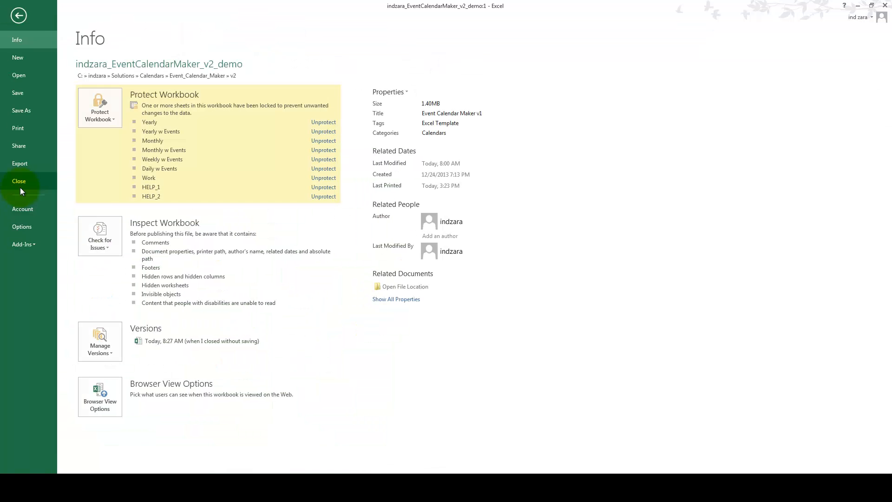
click(26, 130)
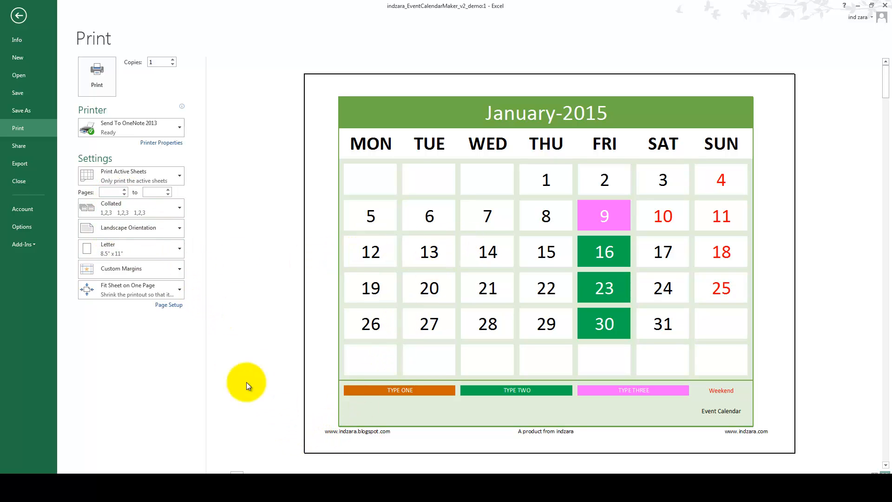
click(18, 16)
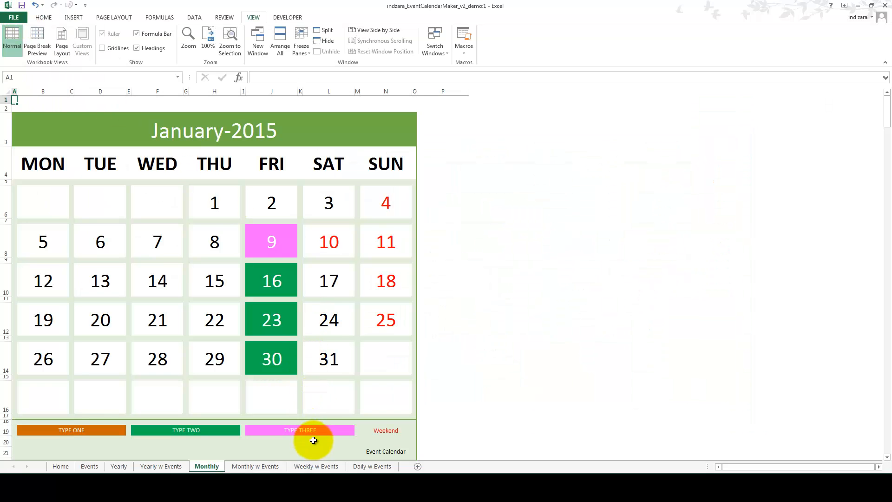
Step: Look over the Weekly w Events and Daily w Events sheets and return to the Monthly sheet
click(320, 467)
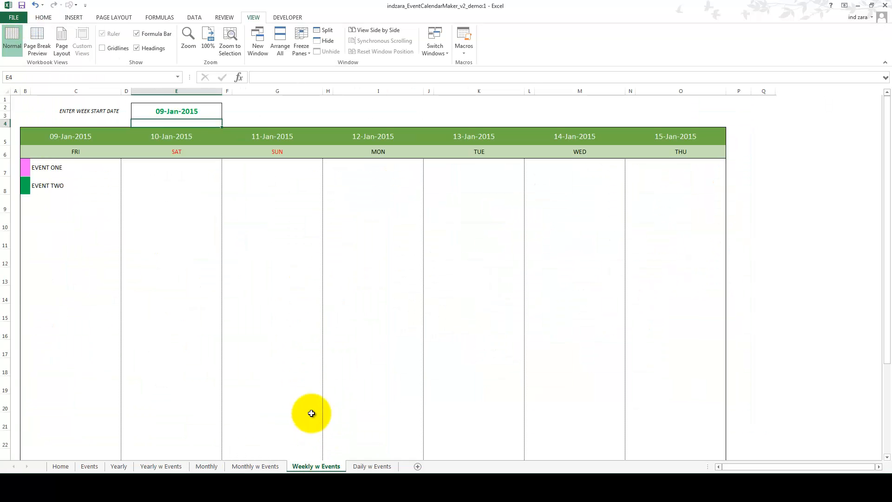
click(371, 467)
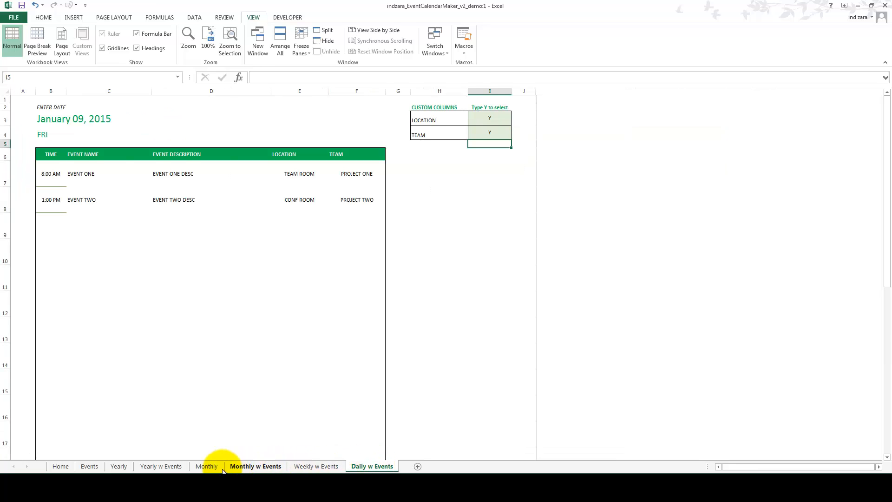
click(207, 466)
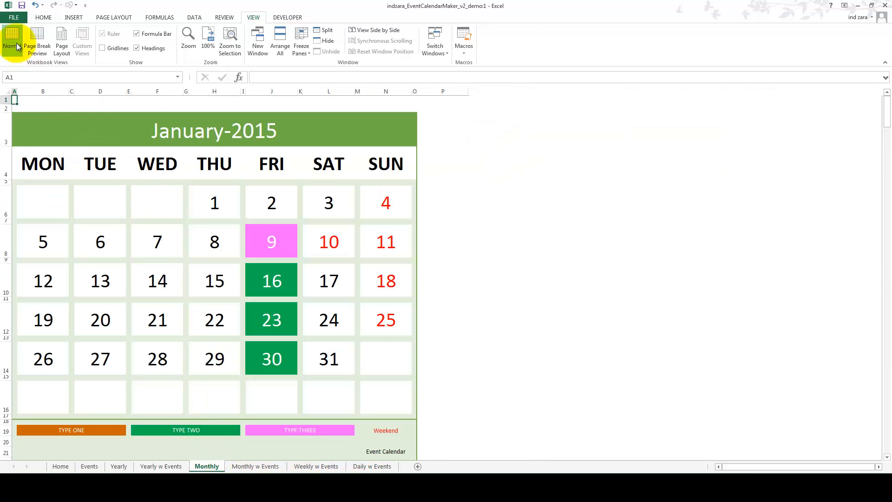
Step: Examine the PDF export options for the Monthly sheet, including the page range from 1 to 1, and close them without publishing
click(14, 17)
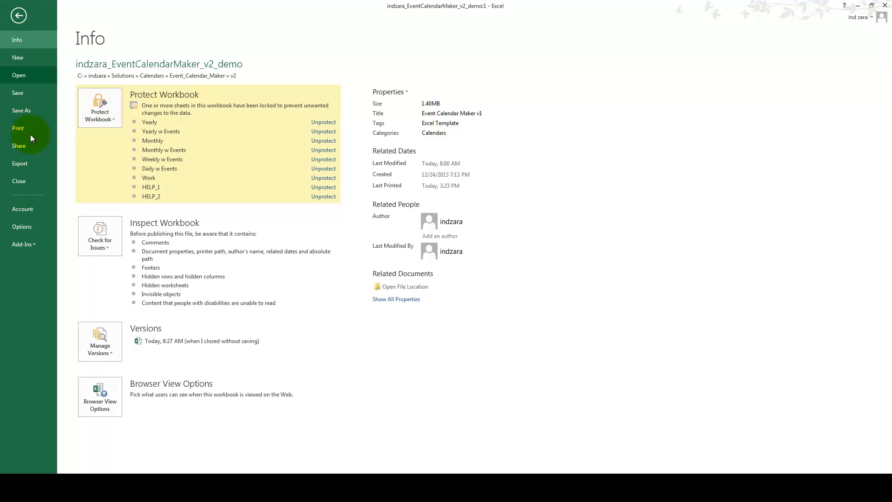
click(29, 165)
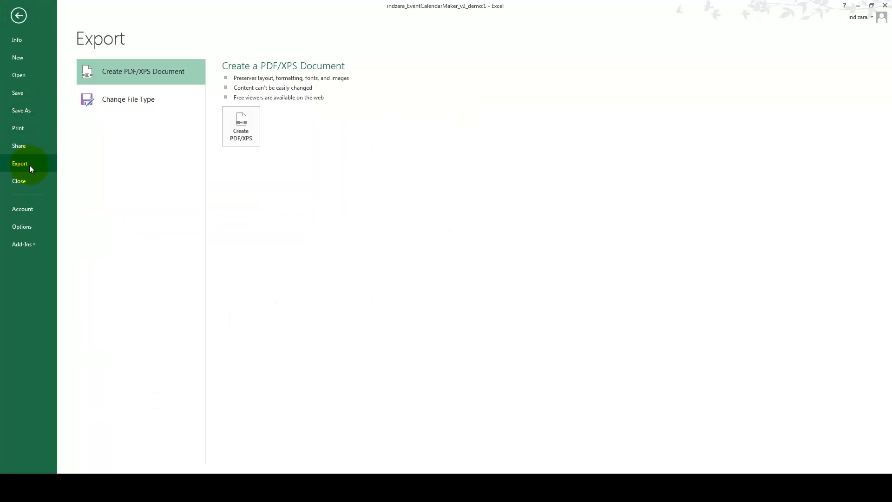
click(229, 140)
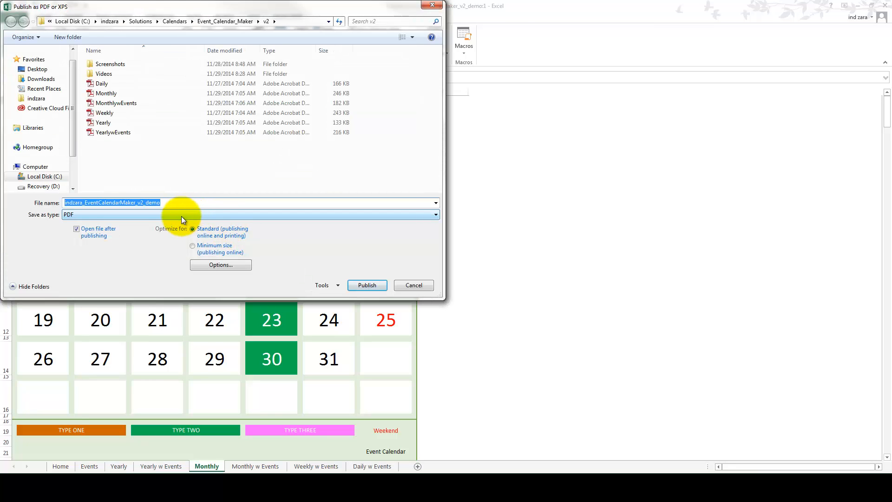
click(195, 266)
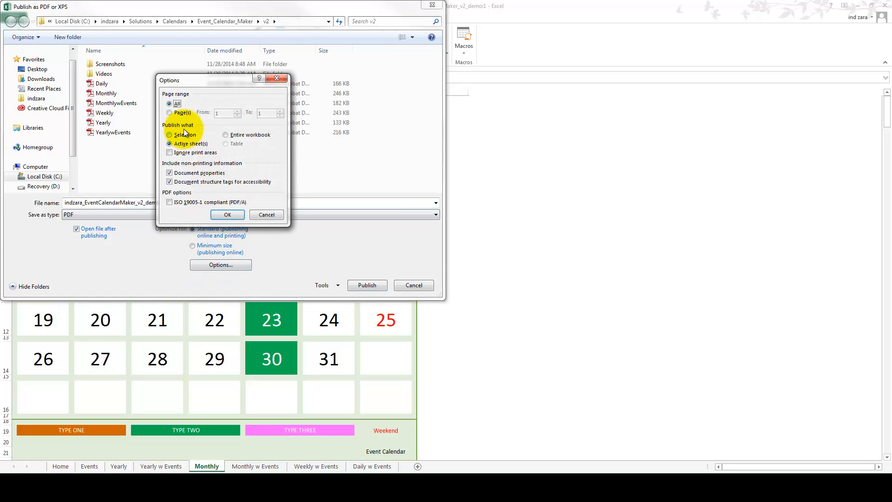
click(177, 113)
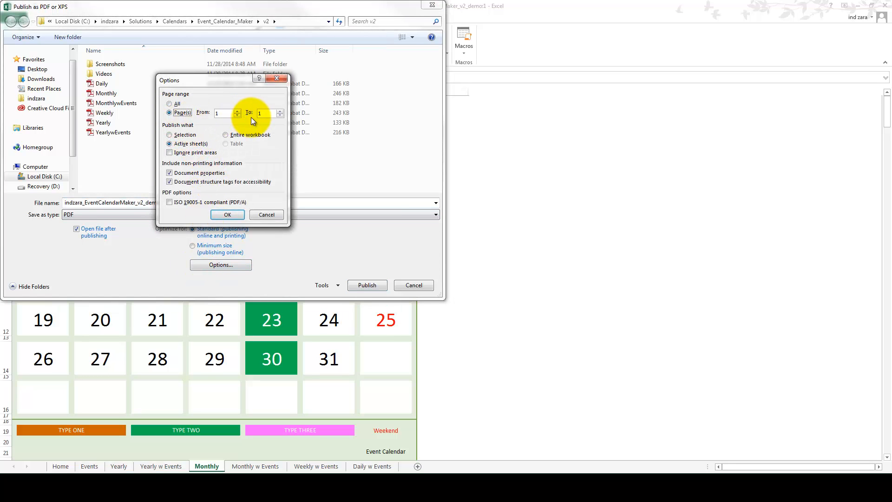
click(261, 215)
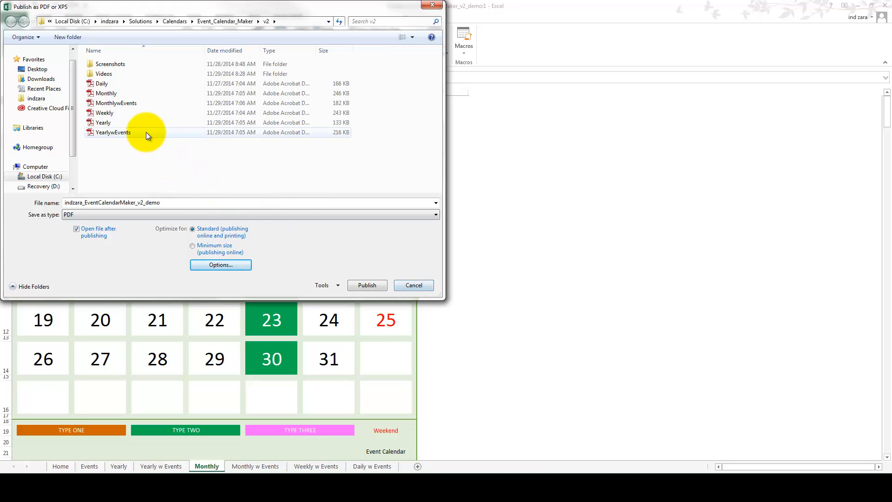
click(410, 286)
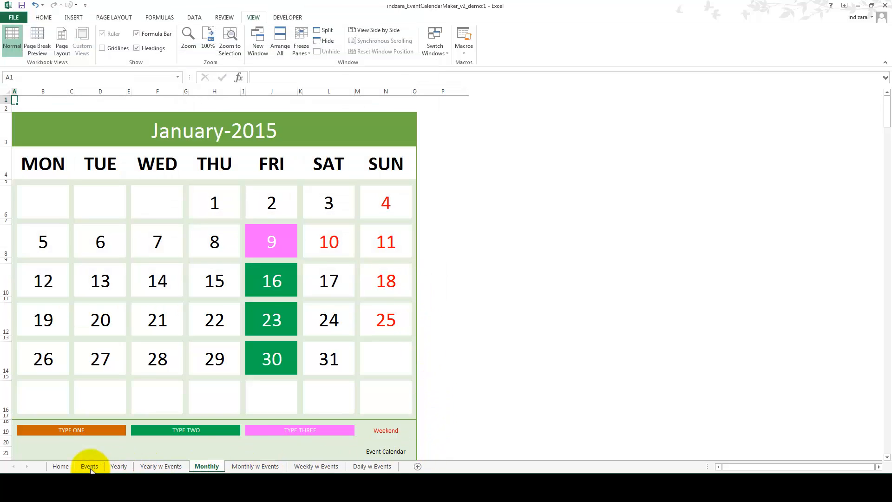
Step: Revisit the Home, Events and Yearly sheets and switch to the Event Calendar Maker v2 web page in the browser
click(68, 467)
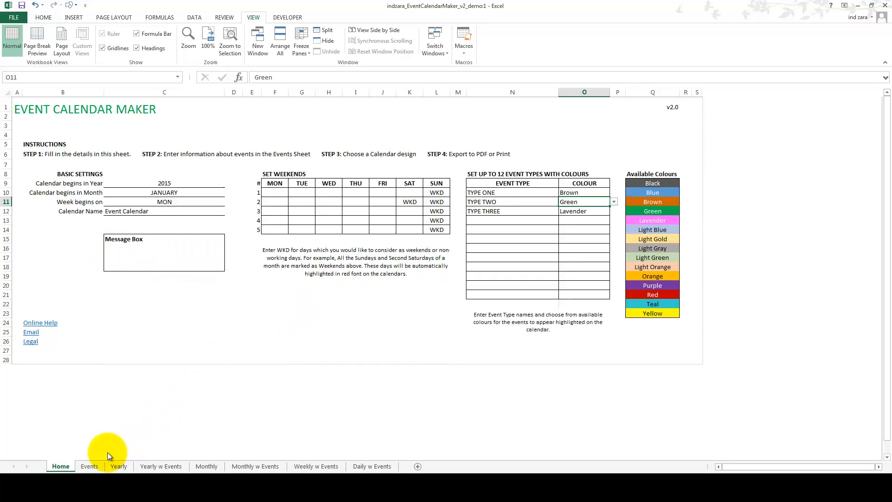
click(90, 465)
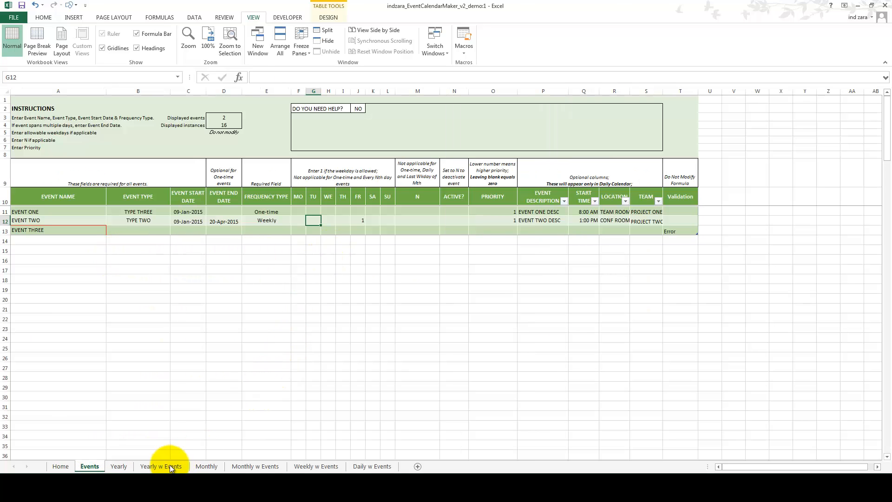
click(122, 466)
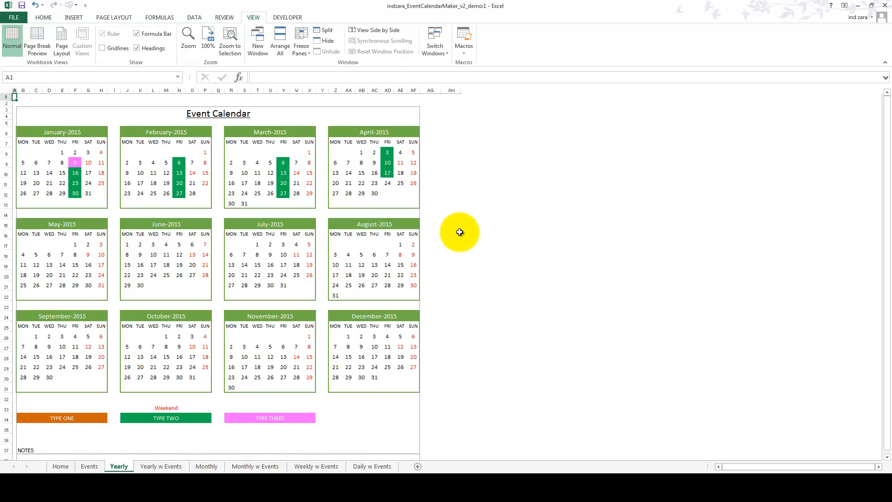
click(92, 482)
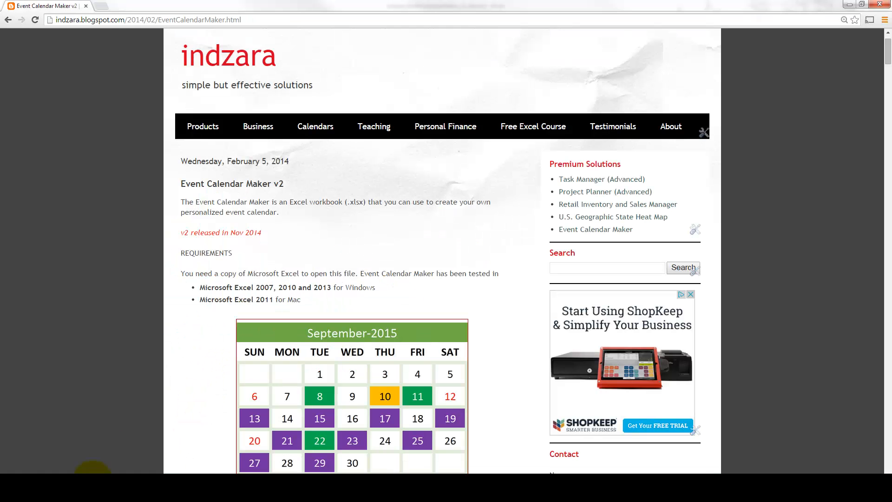